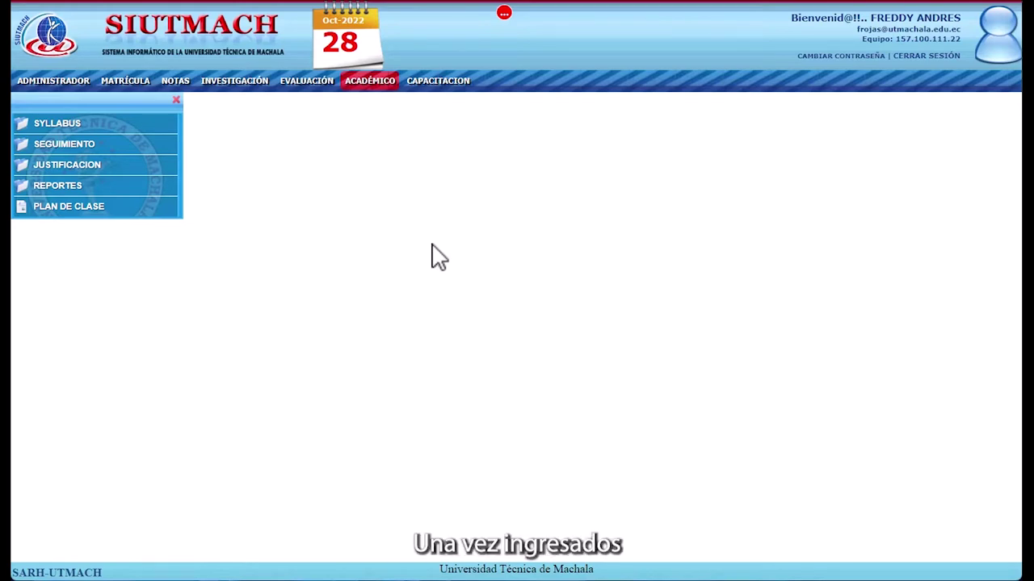
Open the Salud Mental y Enfermería Psiquiátrica syllabus for Cuarto B Vespertina for editing from the academic module's redesigned syllabus management.
click(378, 90)
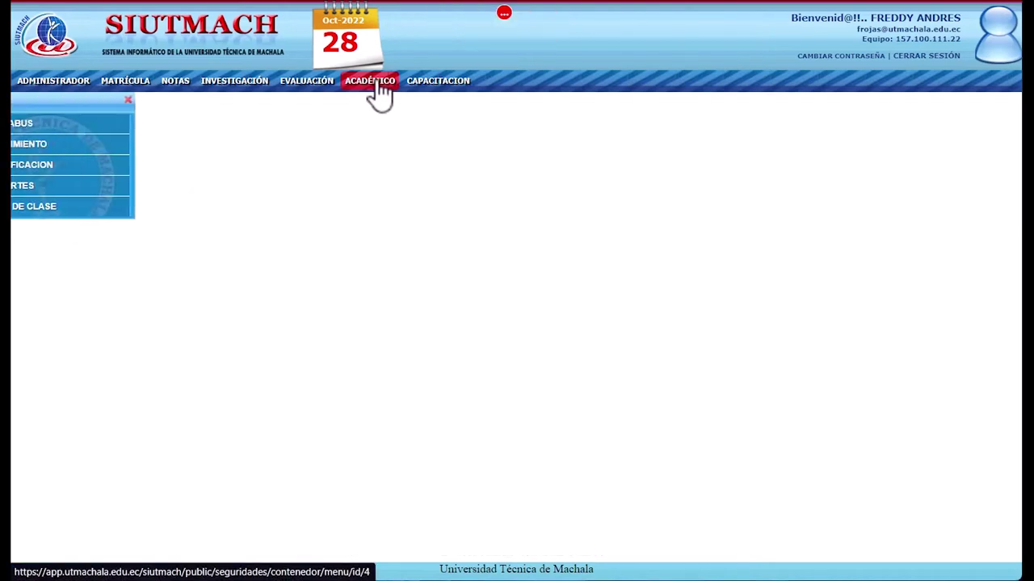
click(59, 125)
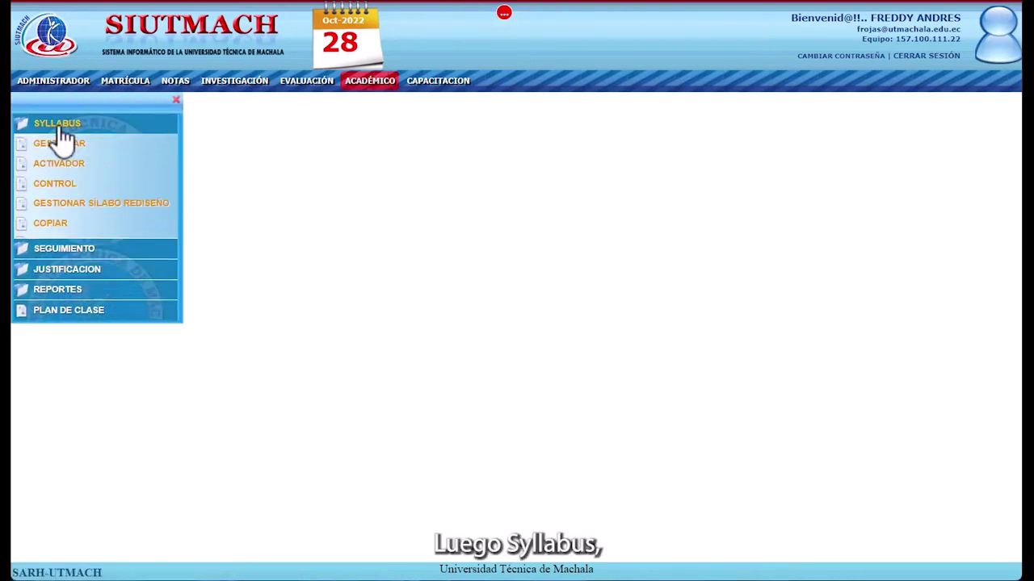
click(52, 206)
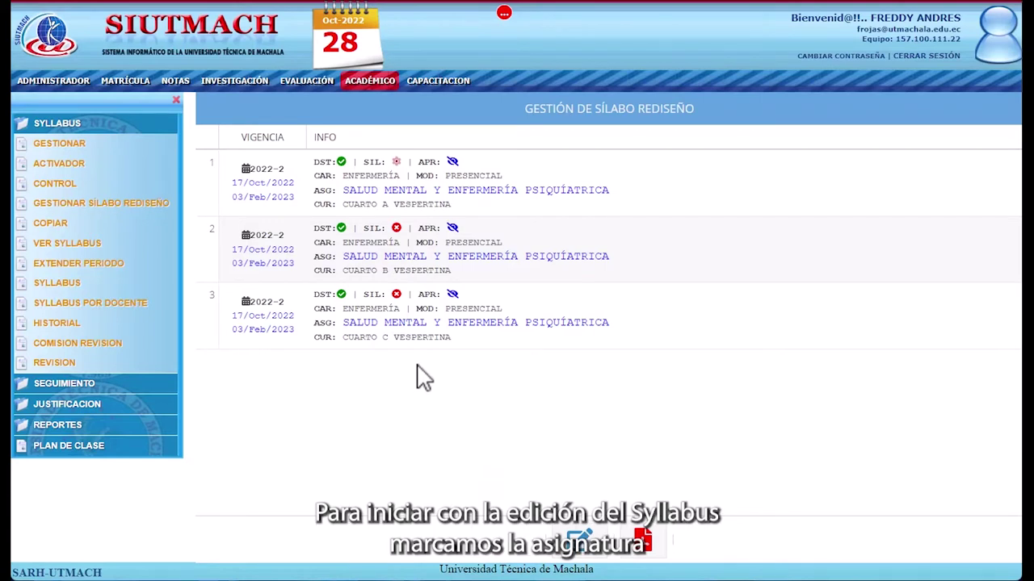
click(519, 260)
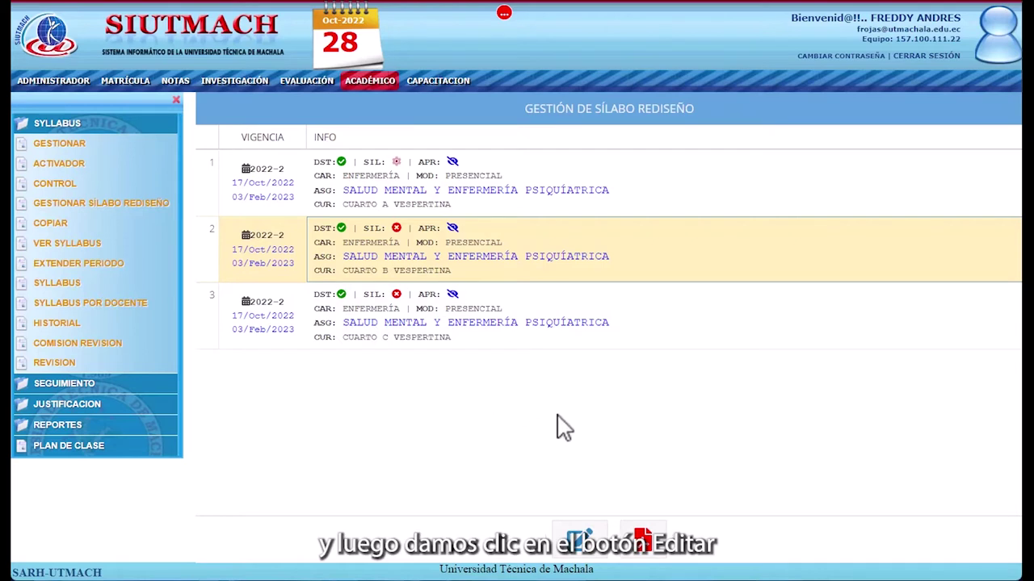
click(578, 541)
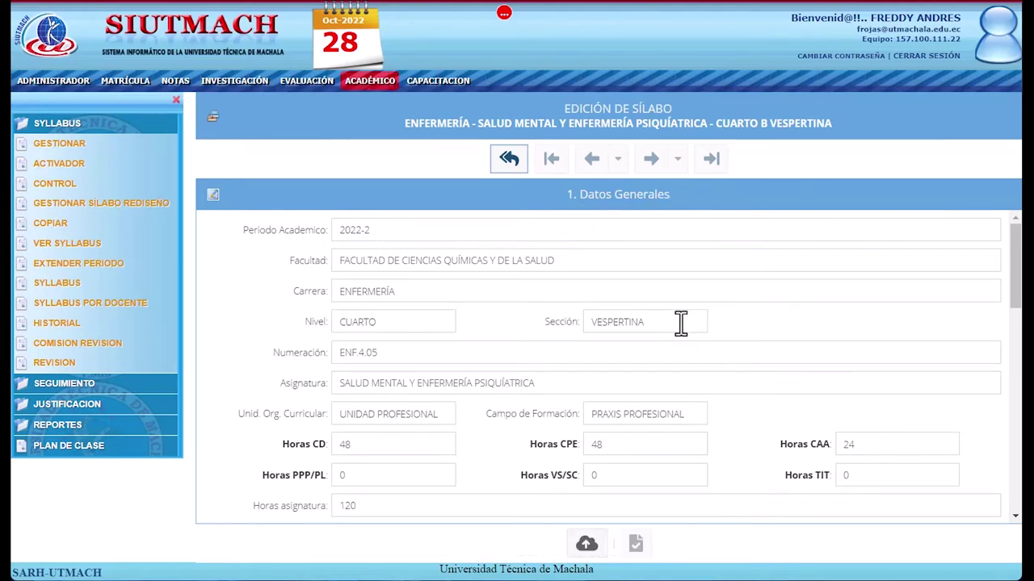
Review the syllabus's general data, including hours, dates, pre-requisites and co-requisites, general objective, learning results and minimum content description.
scroll(678, 331, down, 5)
scroll(664, 327, up, 6)
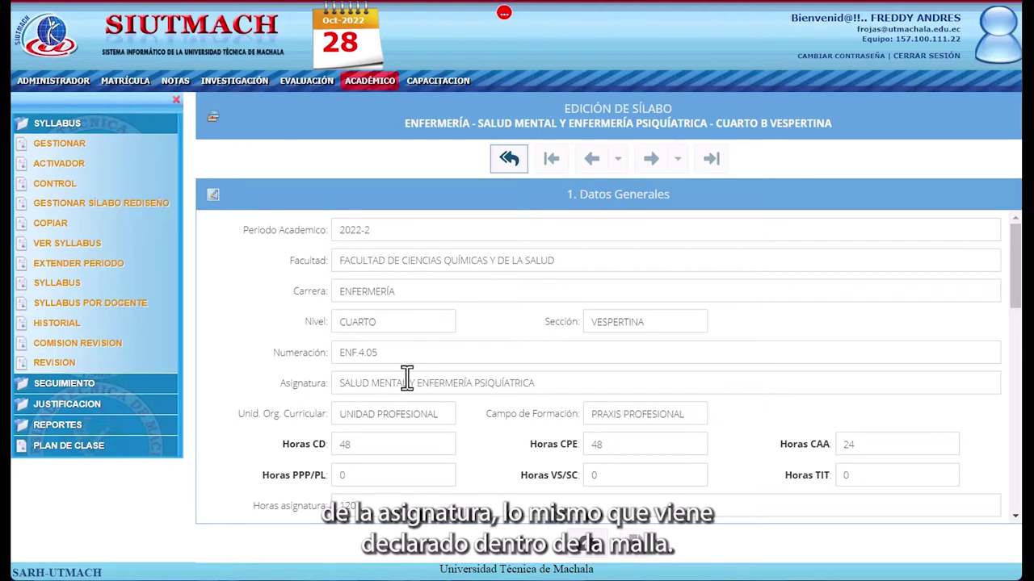
scroll(404, 376, down, 1)
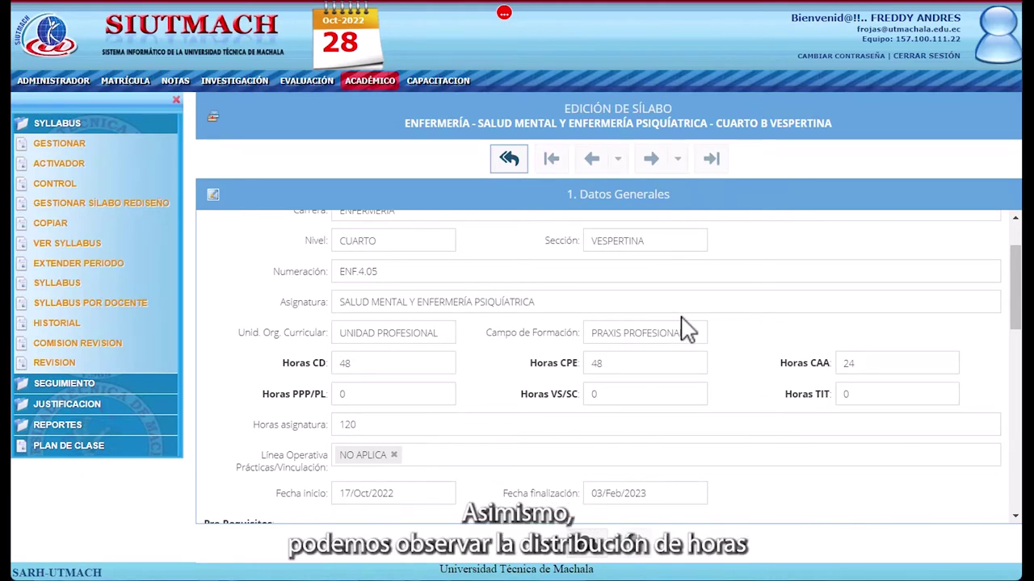
scroll(684, 330, down, 1)
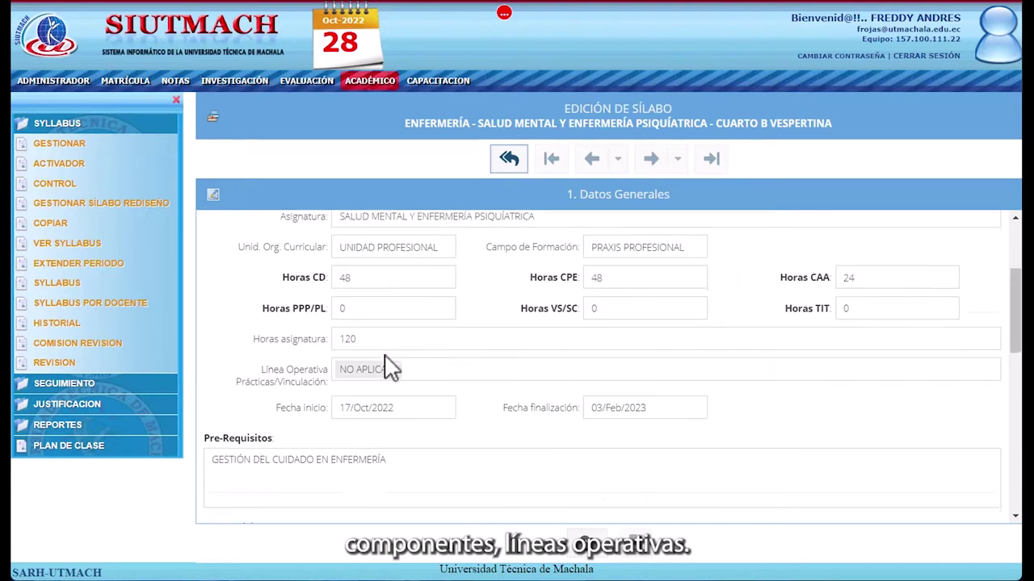
scroll(387, 359, down, 1)
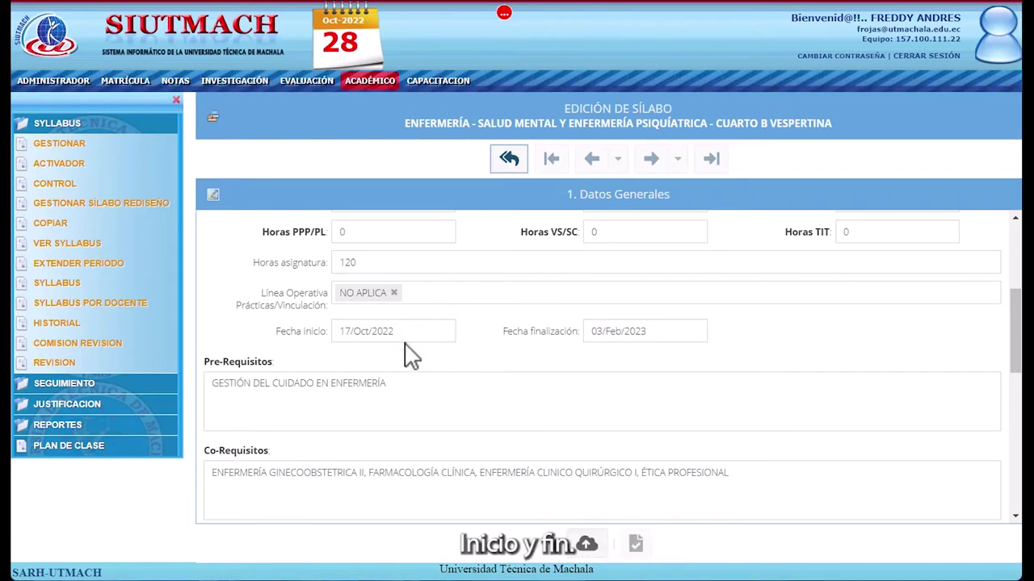
scroll(500, 348, down, 2)
scroll(473, 335, up, 1)
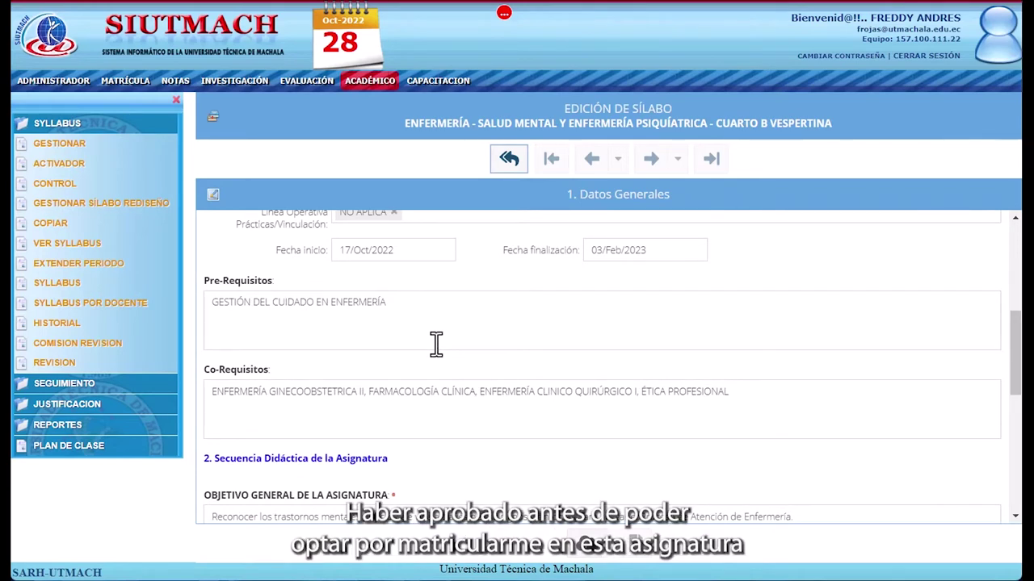
scroll(436, 344, down, 2)
scroll(440, 349, up, 1)
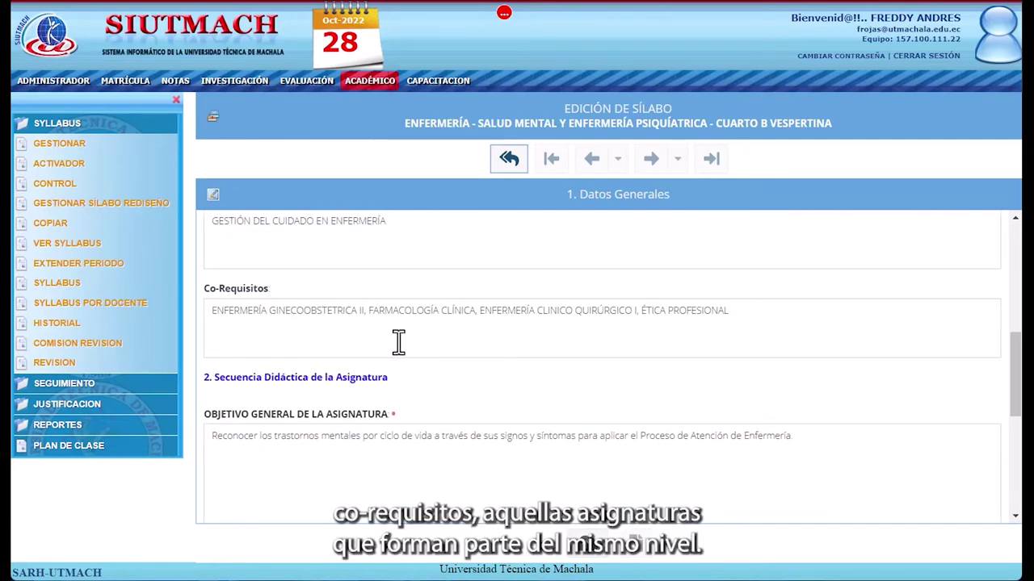
scroll(399, 341, down, 2)
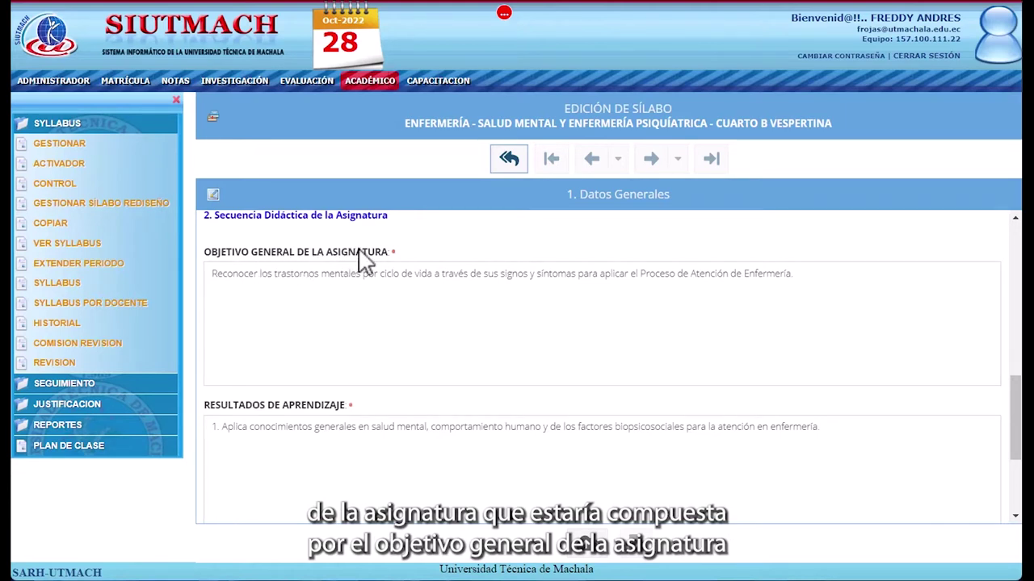
scroll(369, 281, down, 1)
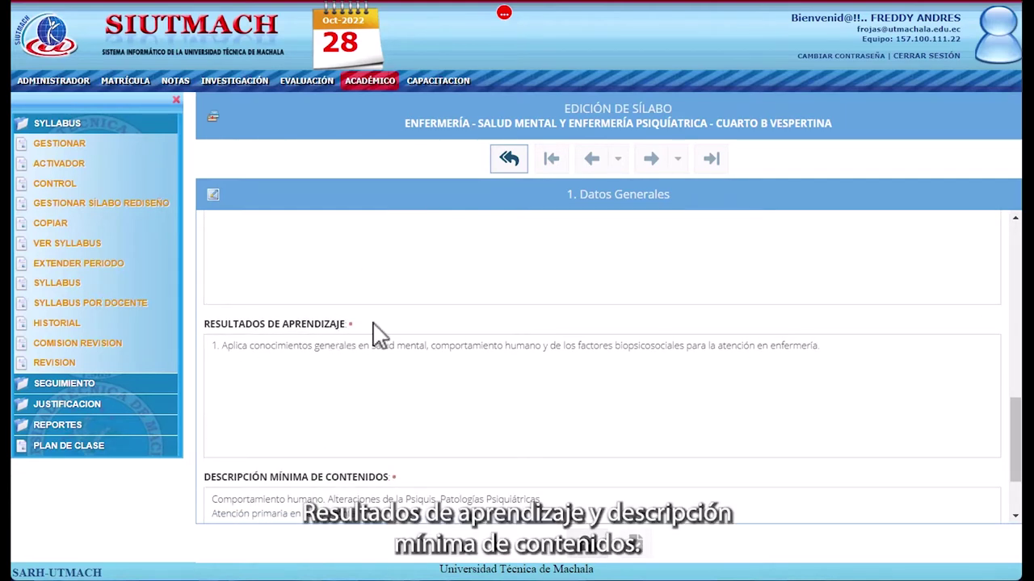
scroll(339, 485, down, 1)
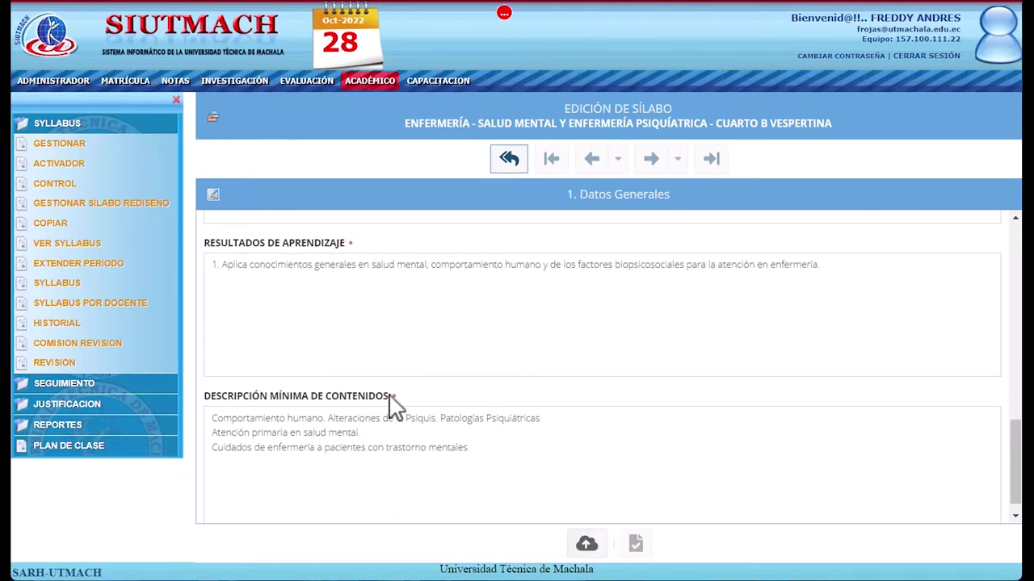
scroll(626, 367, up, 7)
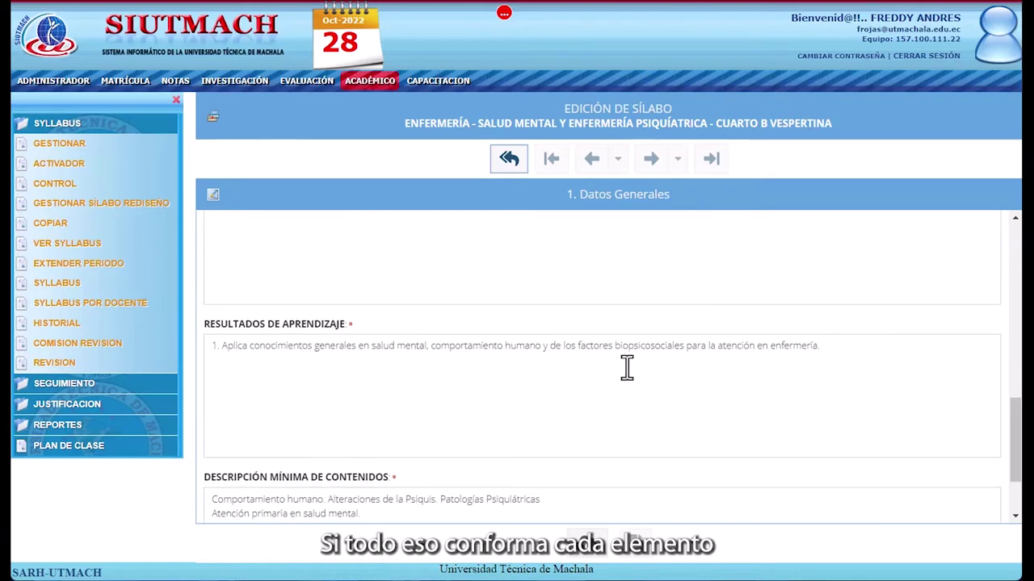
scroll(625, 367, up, 2)
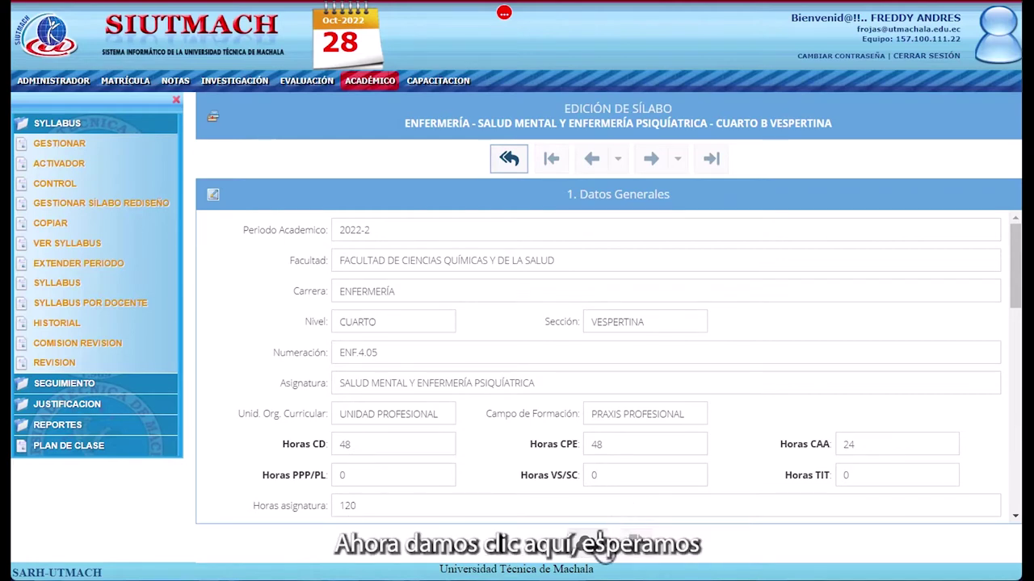
Save the syllabus's general data and advance to section 3.1 Estructura de las Unidades Didácticas.
click(586, 559)
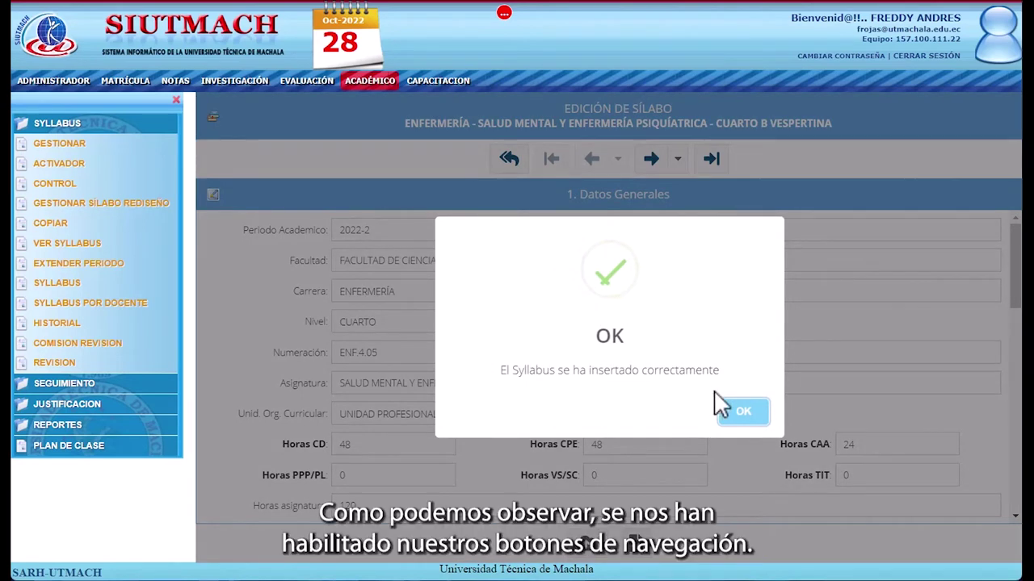
click(735, 413)
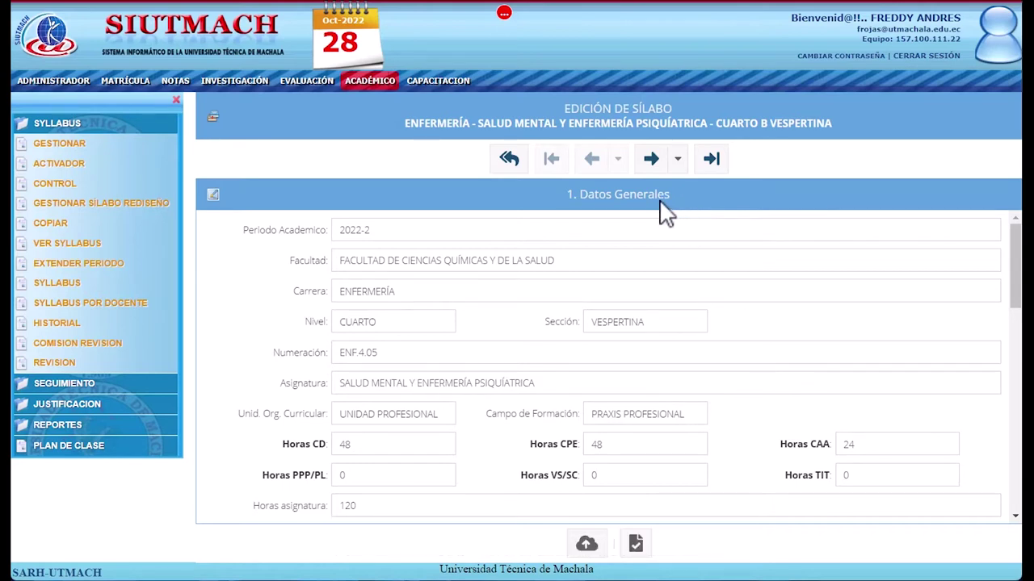
click(680, 161)
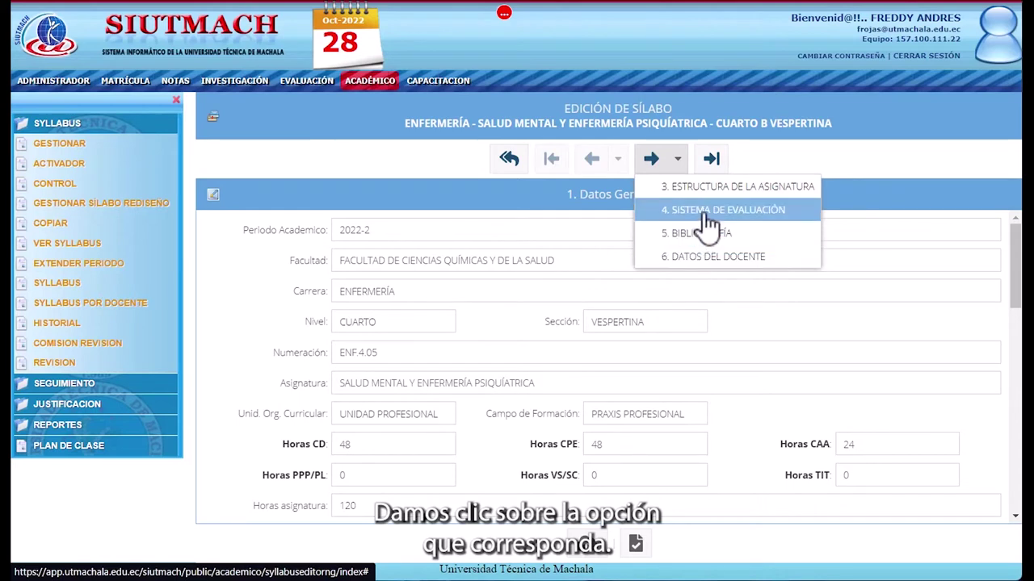
click(783, 167)
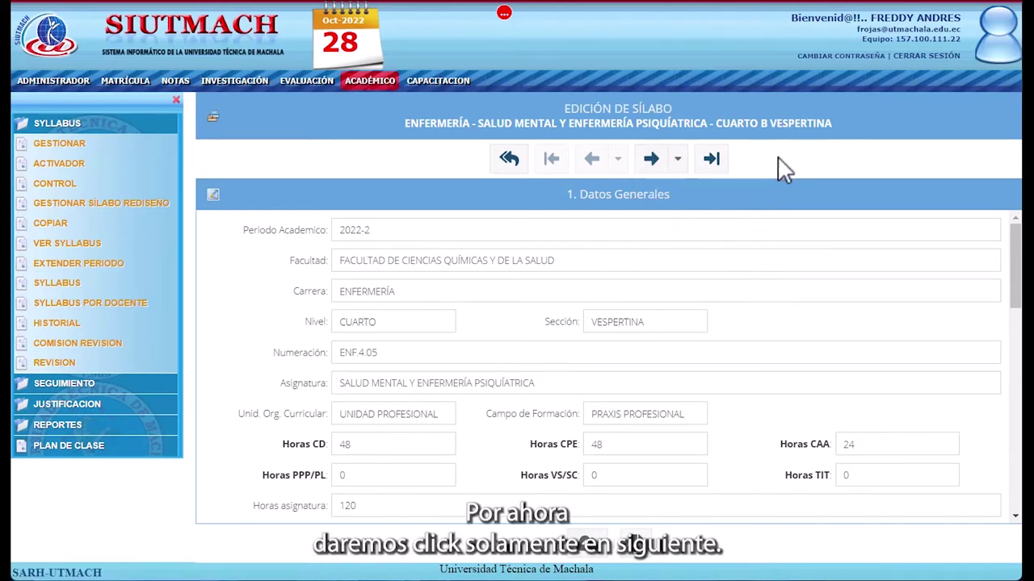
click(655, 165)
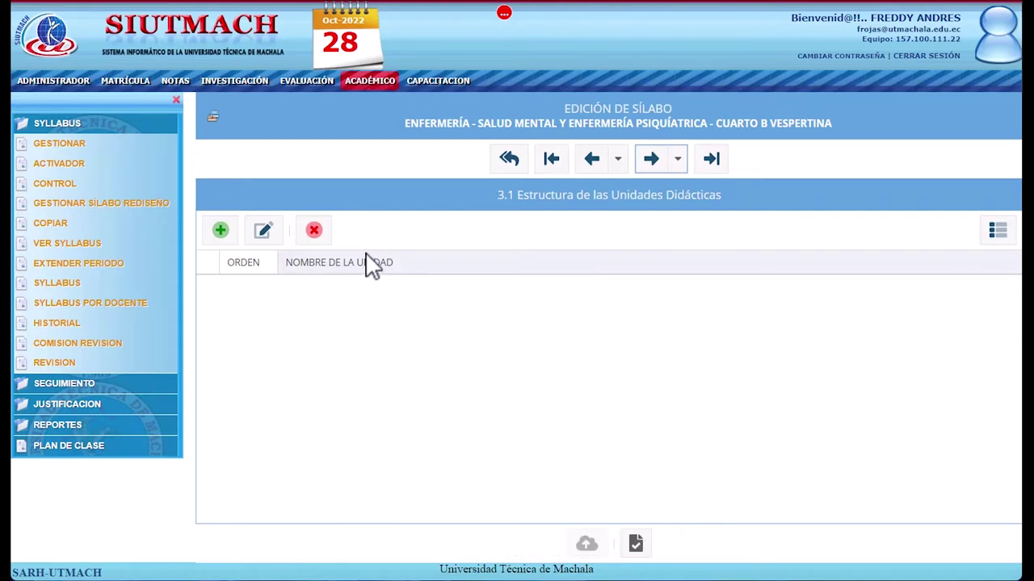
click(362, 330)
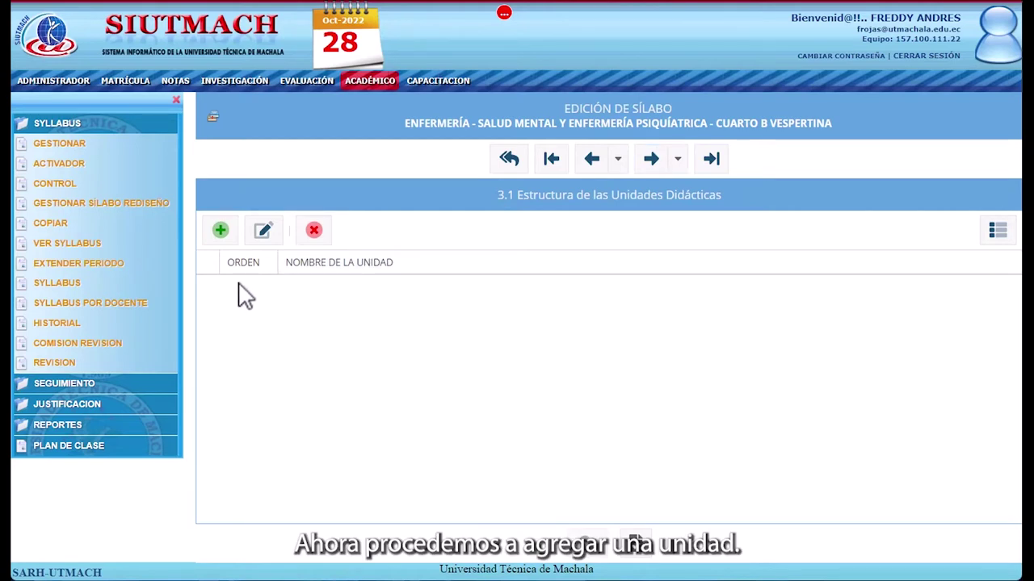
Start a new didactic unit with order 1 and the name "NOMBRE DE LA UNIDAD".
click(219, 233)
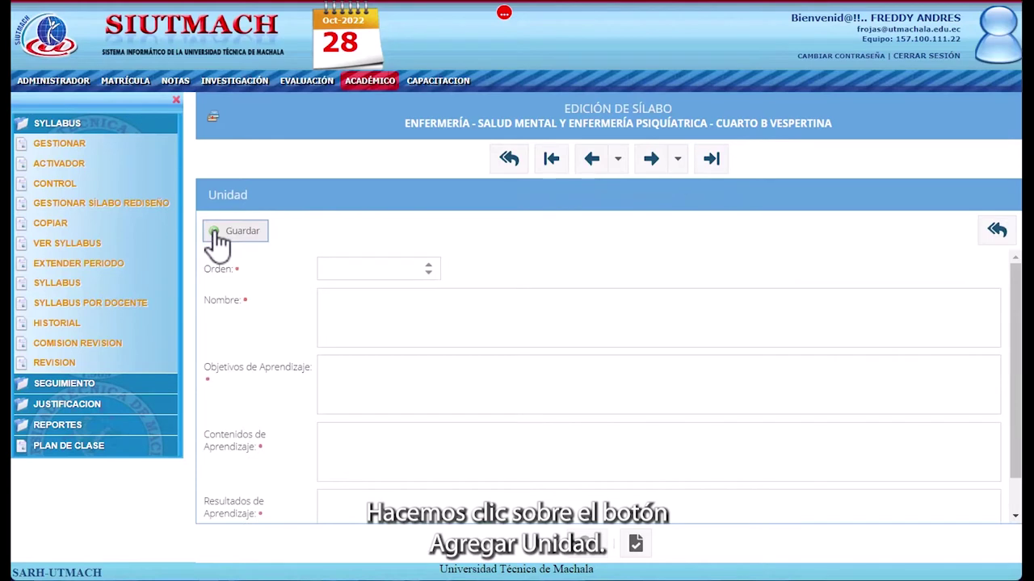
click(362, 271)
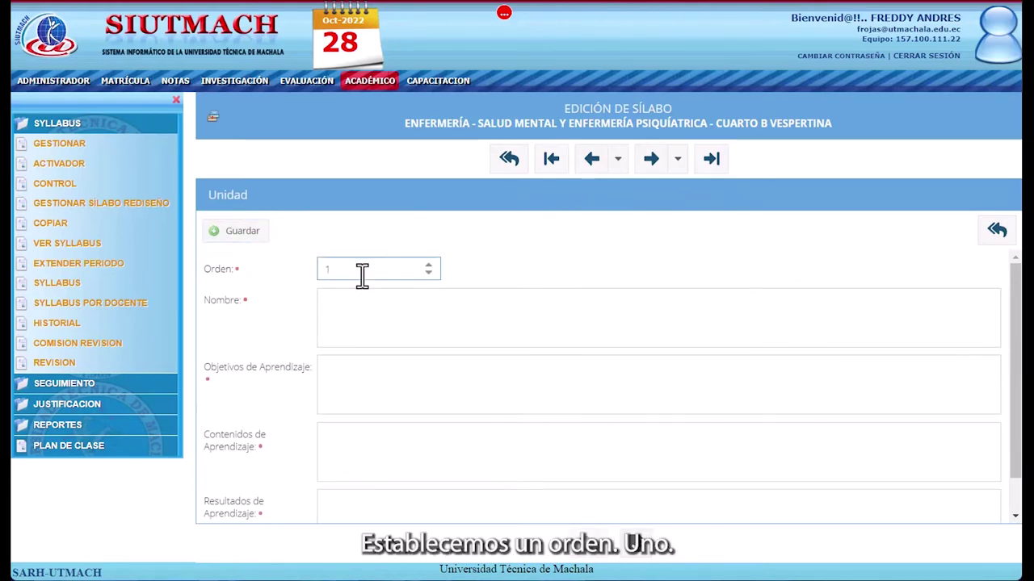
click(379, 301)
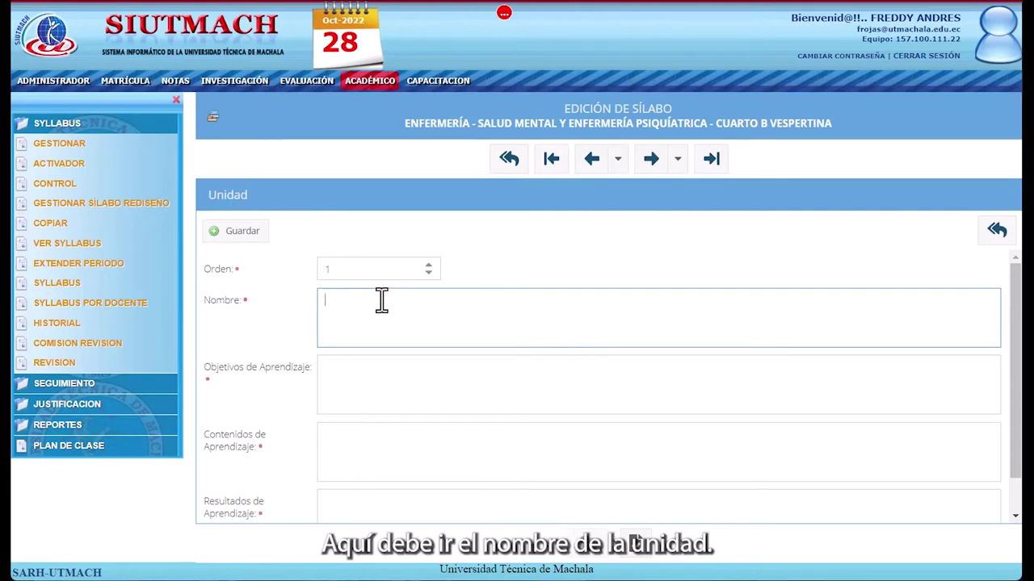
text(NOMBRE DE LA UNIDAD)
key(Tab)
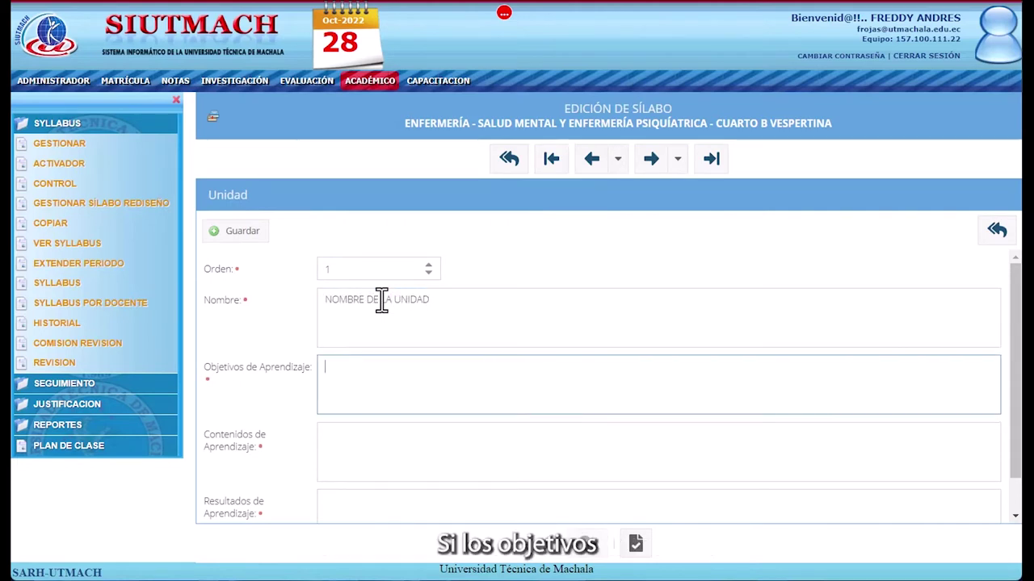
Fill in the unit's learning objectives as "OBJETIVOS DE APRENDIZAJE" and its learning contents as "CONTENIDOS DE APRENDIZAJE".
text(OBJ)
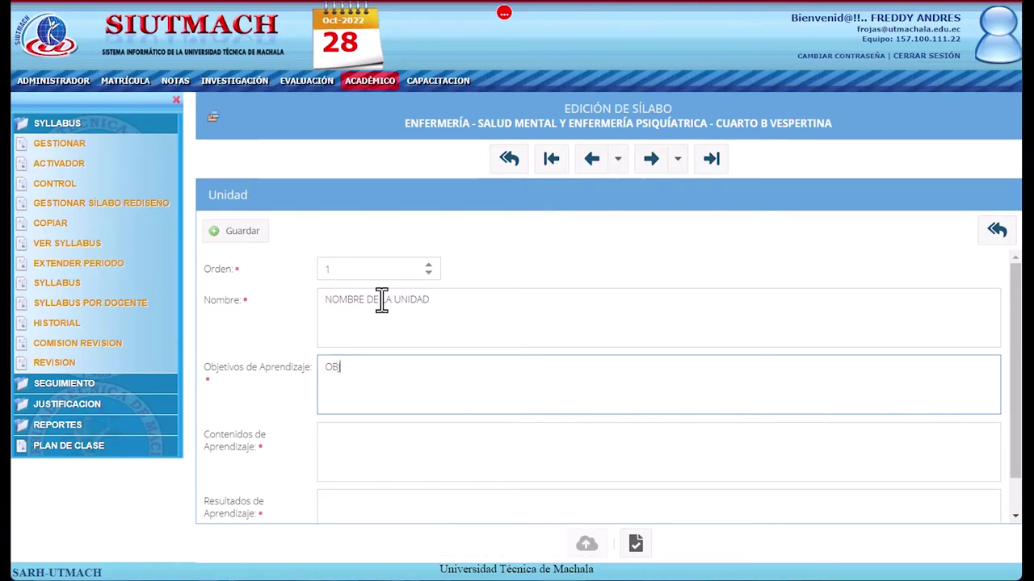
text(ETIVOS DE)
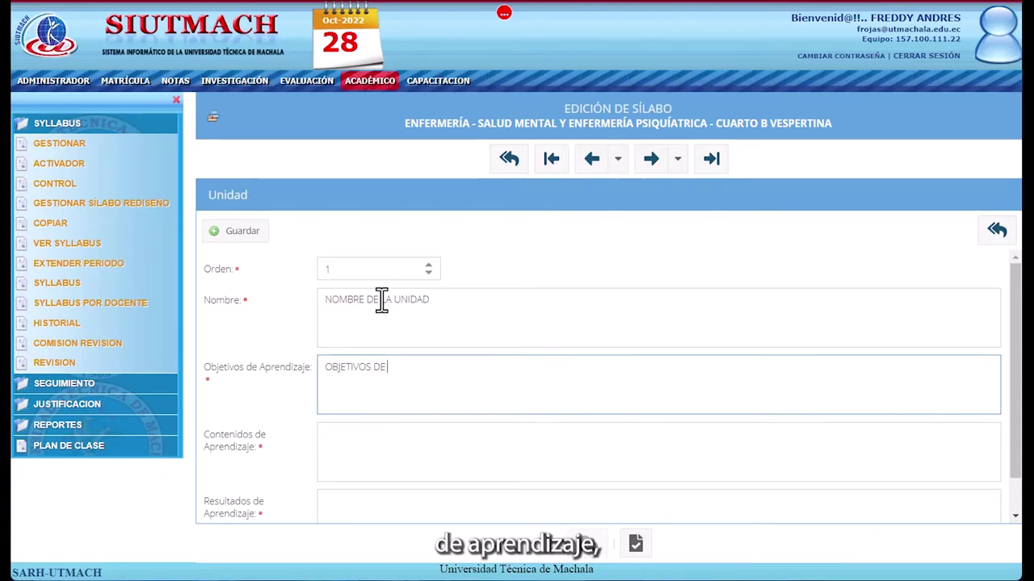
text( APRENDIZAJE)
key(Tab)
text(CONTENID)
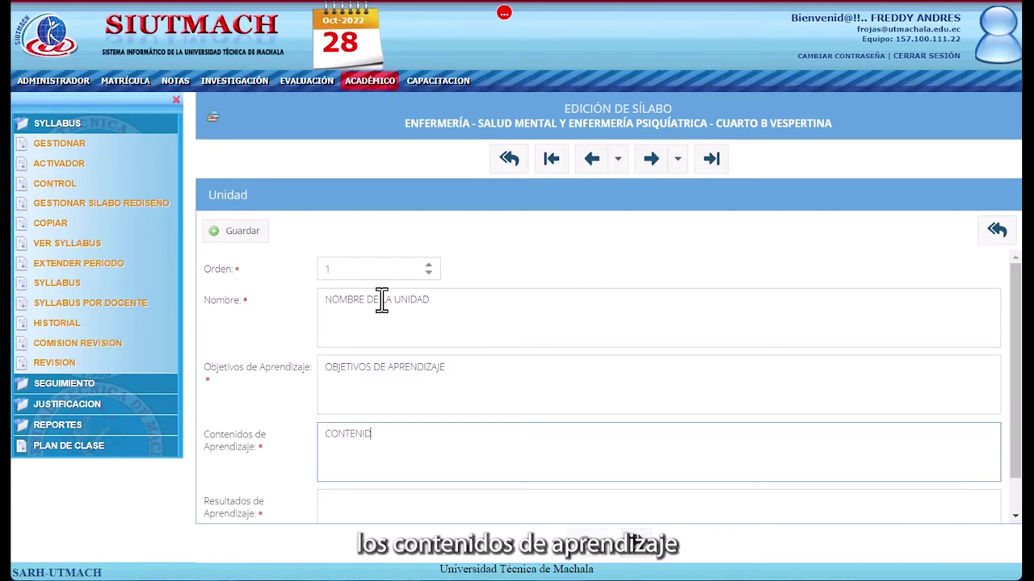
text(OS DE APREND)
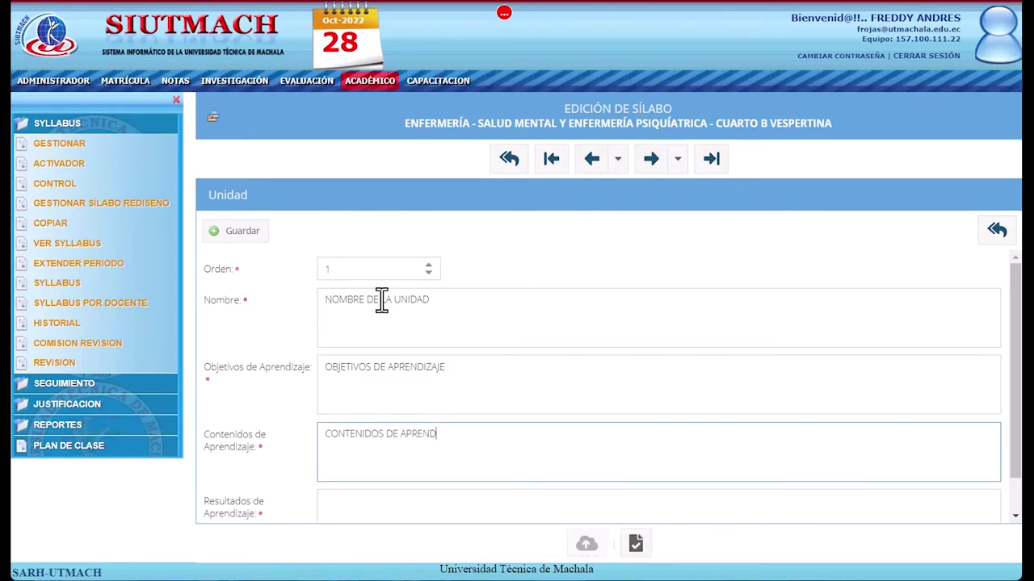
text(IZAJE)
key(Tab)
Enter "RESULTADOS" as the unit's learning results and save the unit.
text(RE)
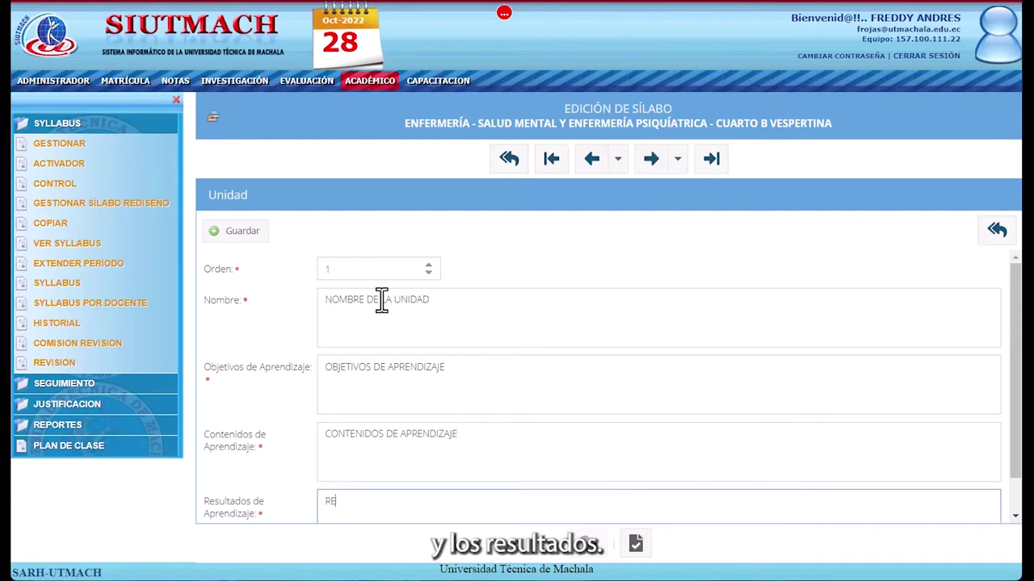
text(SULTADOS)
scroll(526, 368, down, 1)
scroll(526, 368, up, 1)
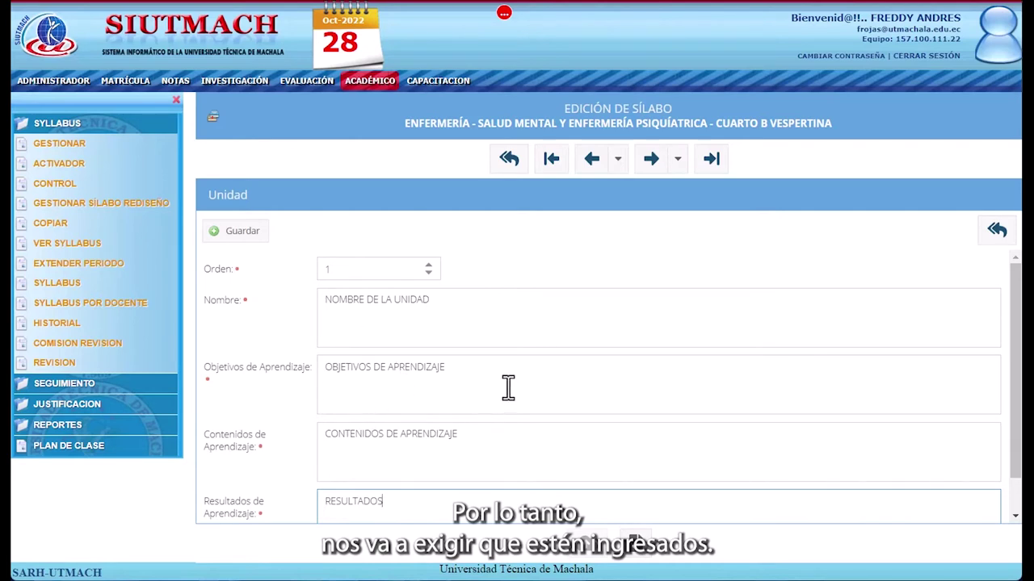
click(243, 240)
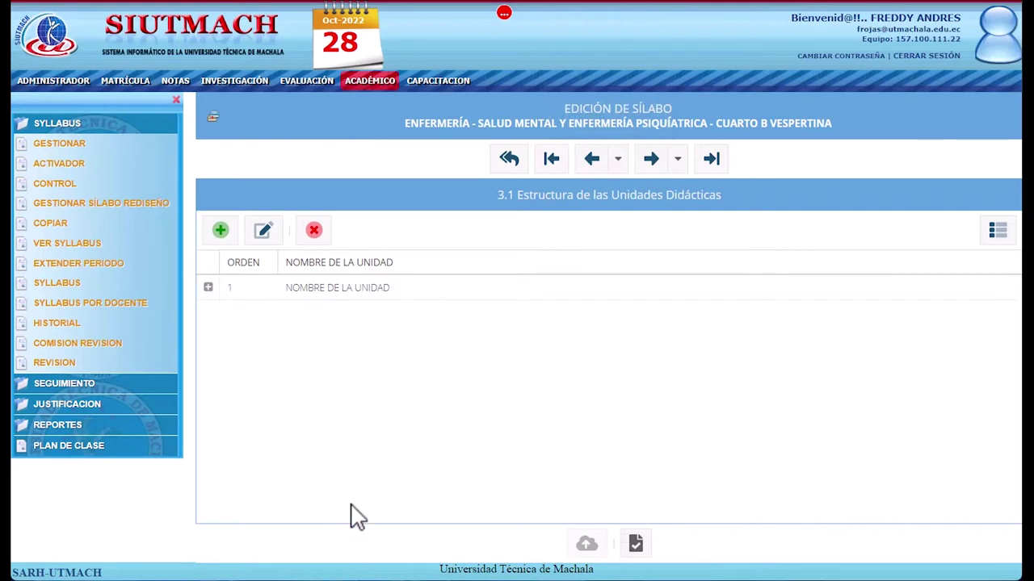
Expand the saved unit 1 to view its recorded objectives, contents and learning results.
click(303, 292)
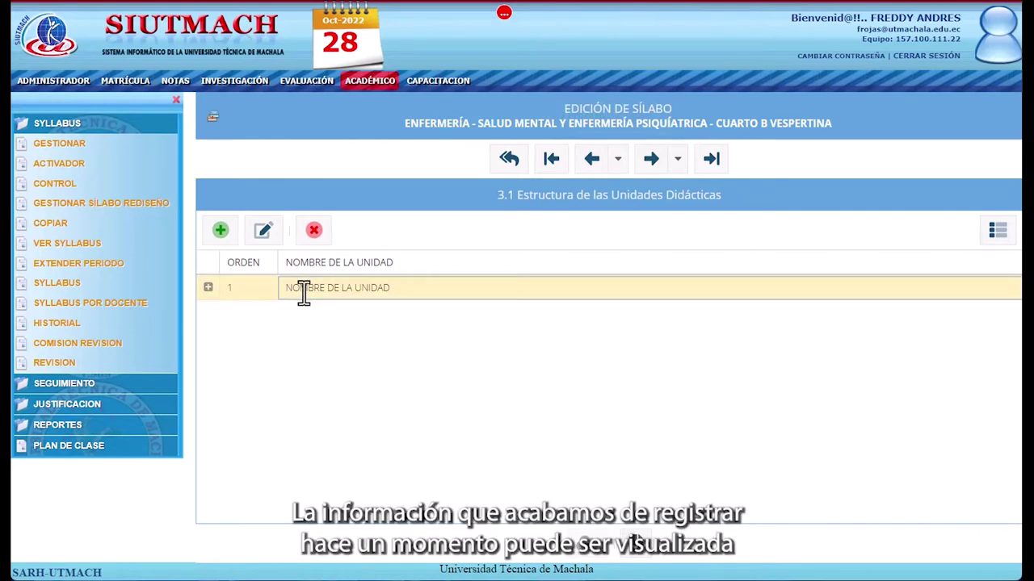
click(209, 288)
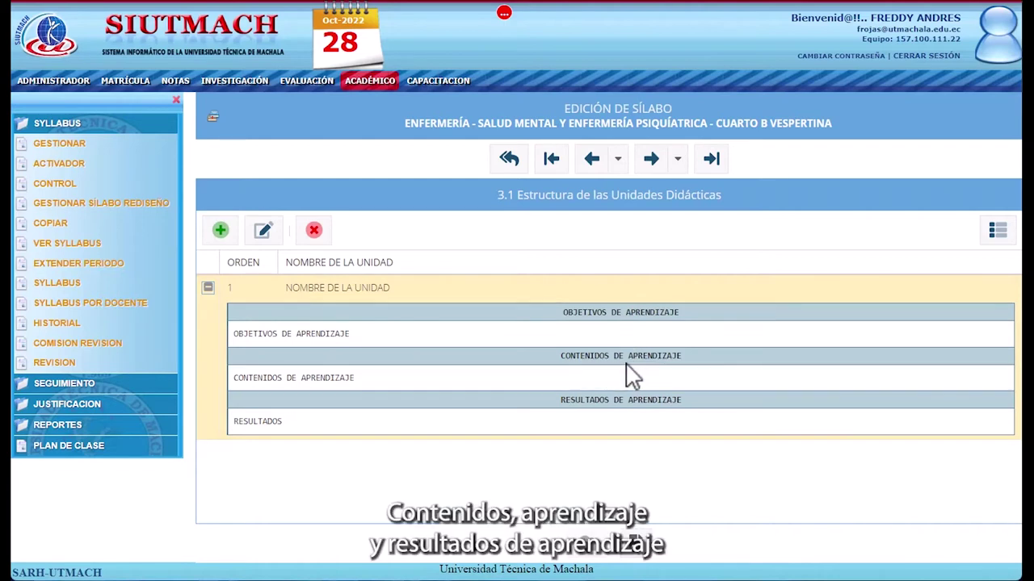
Collapse unit 1's details, rename the unit as "NOMBRE DE LA UNIDAD PLUS" and save it.
click(209, 288)
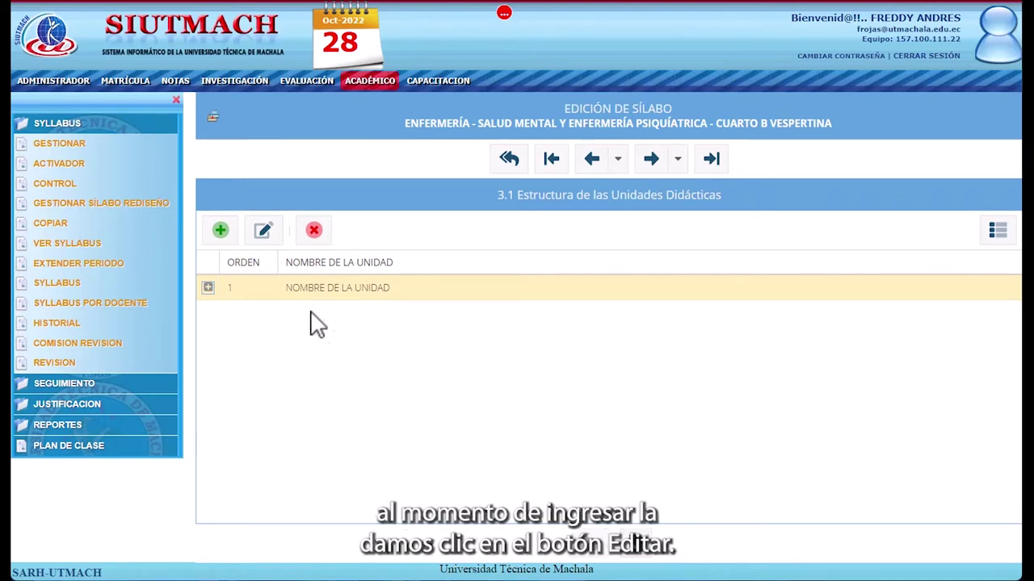
click(264, 234)
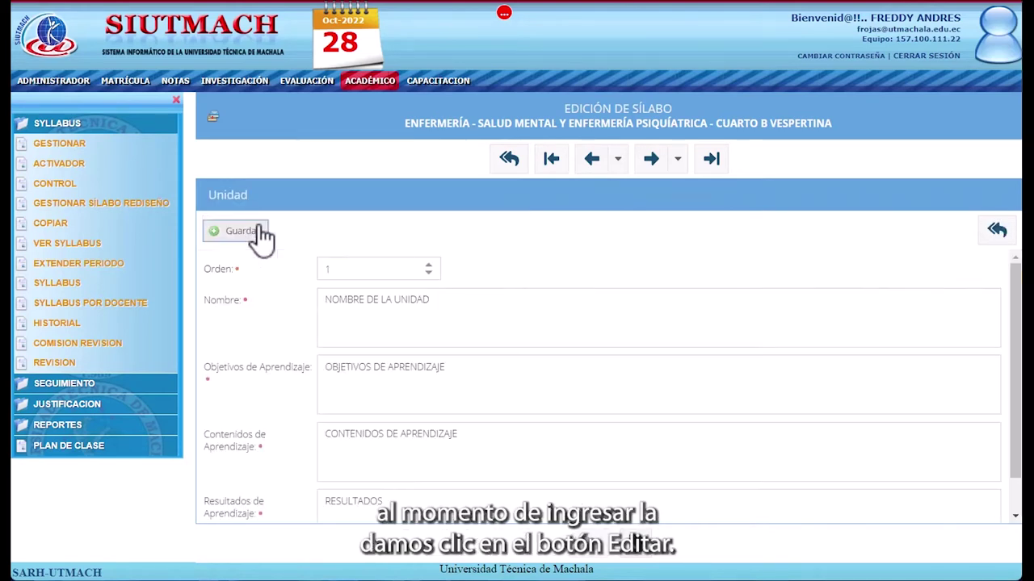
click(483, 303)
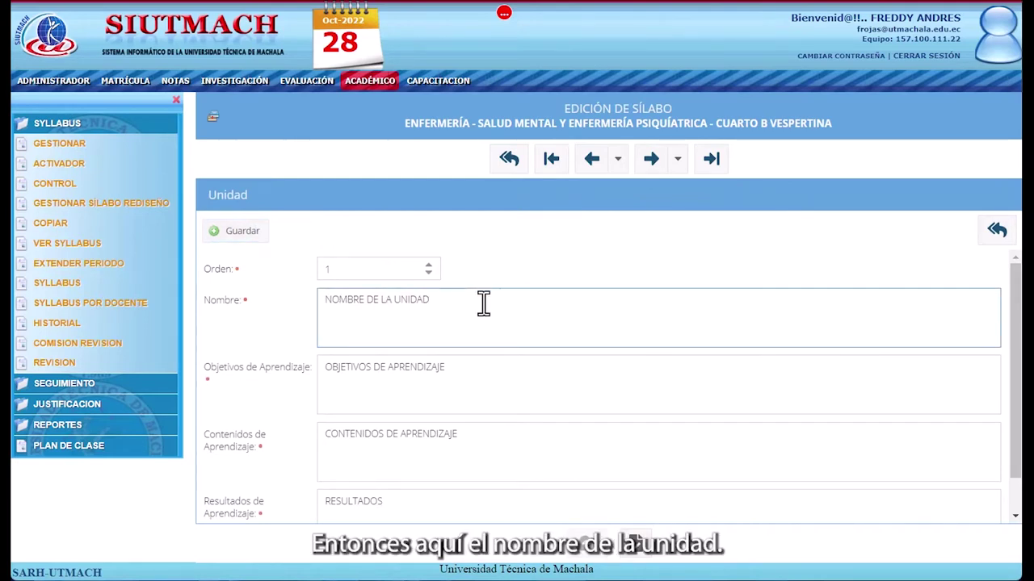
text(plus)
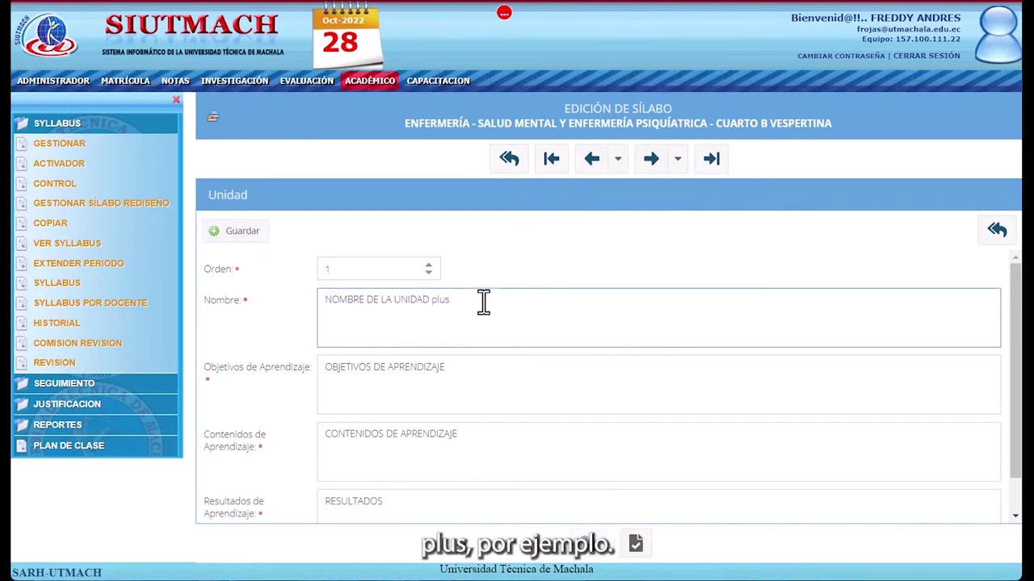
key(BackSpace)
key(BackSpace)
key(BackSpace)
text(plus)
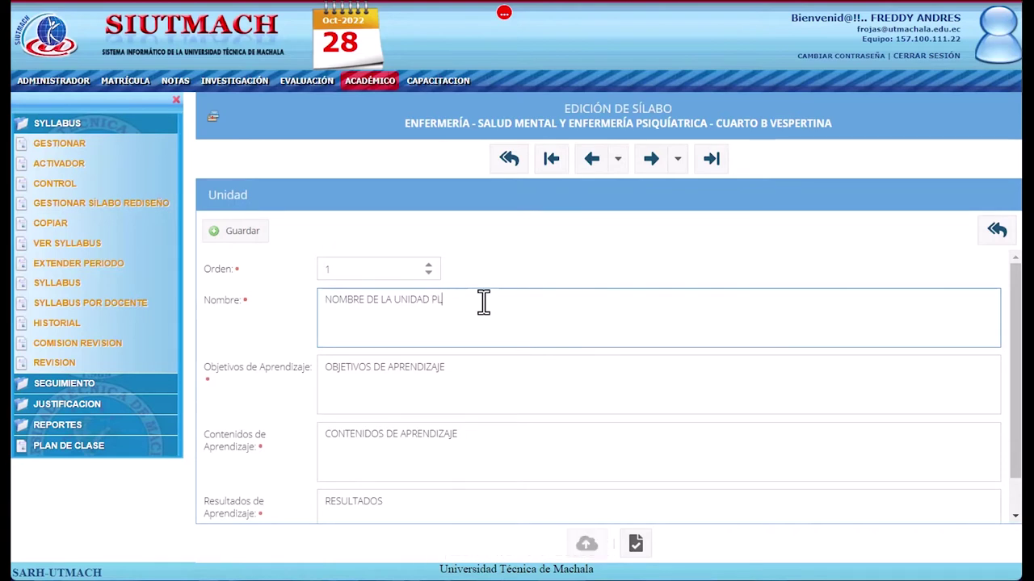
click(256, 234)
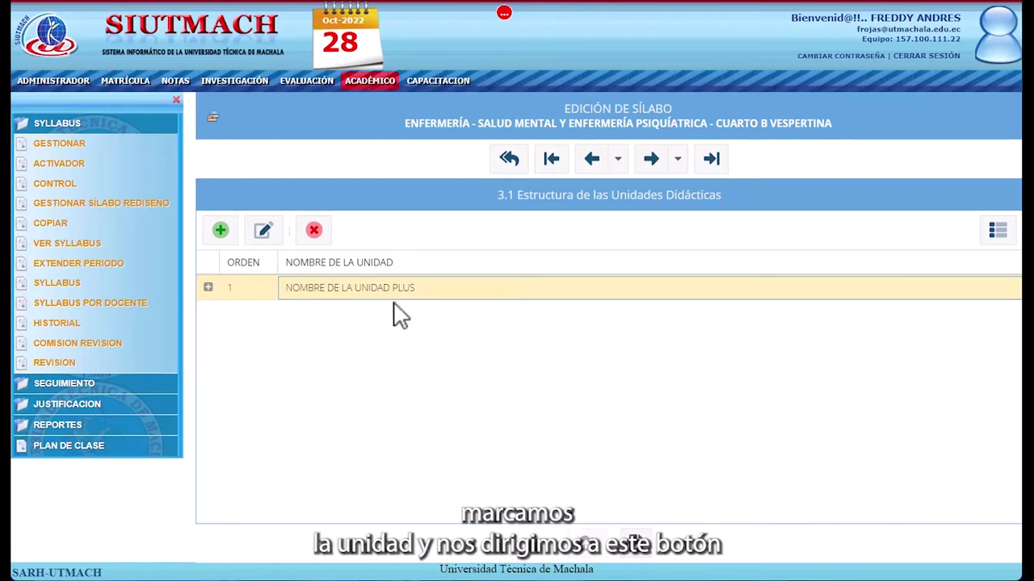
Open the topic structure of unit 1, return to the unit list and reopen the unit's topics.
click(1007, 232)
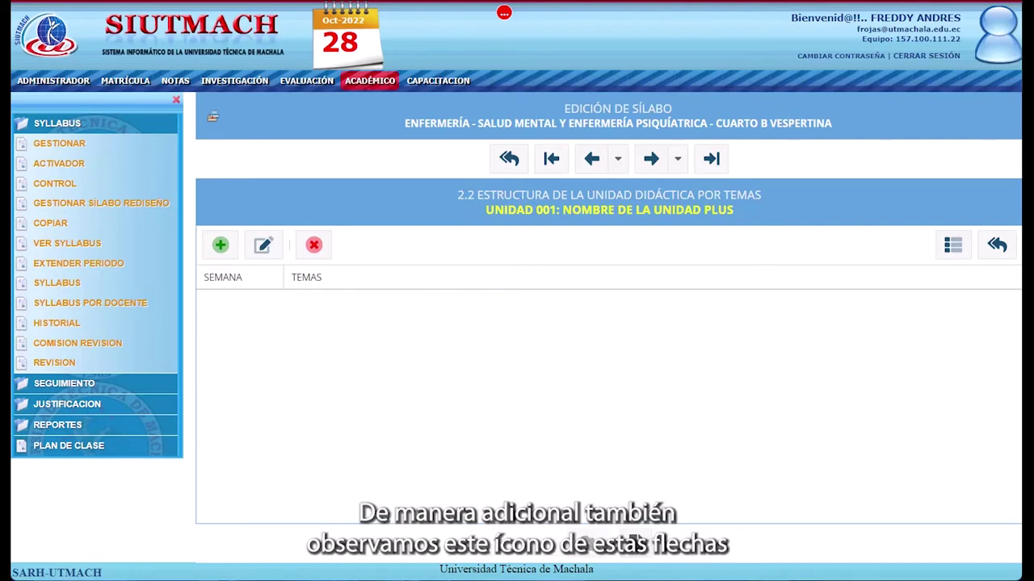
click(998, 246)
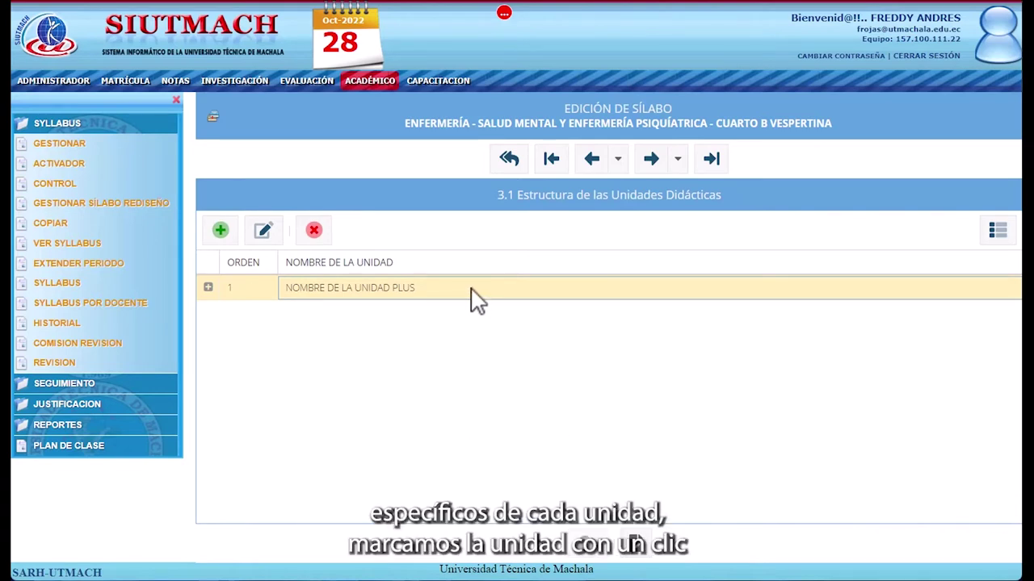
click(998, 233)
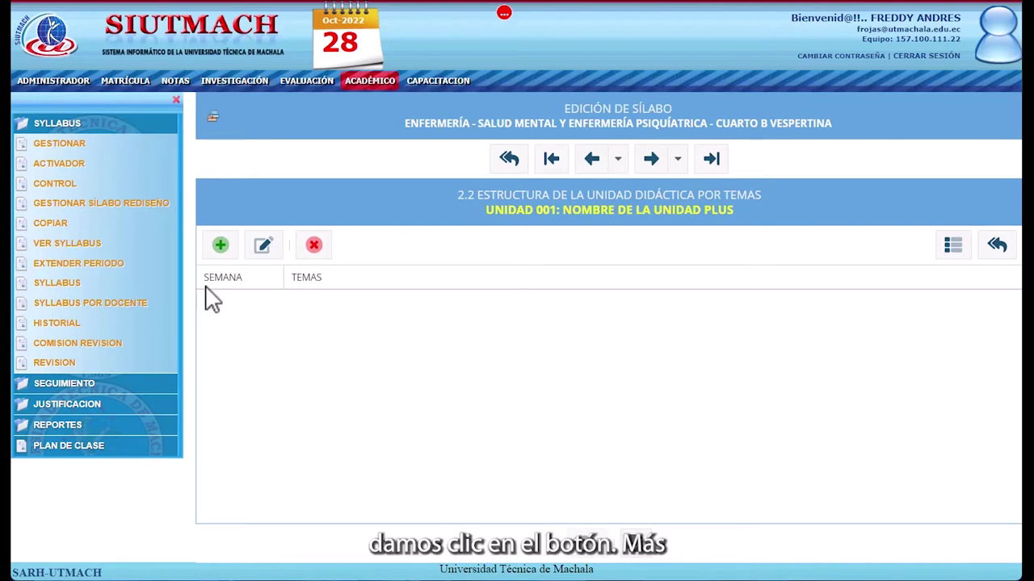
Start a new topic in unit 1 for week SEM 1 with the name "NOMBRE DEL TEMA".
click(218, 246)
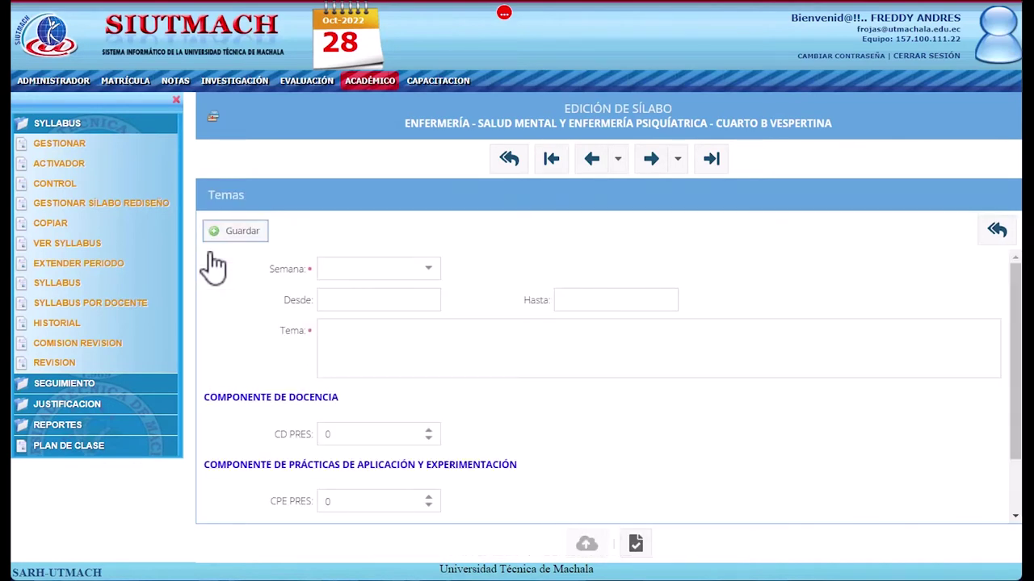
click(425, 272)
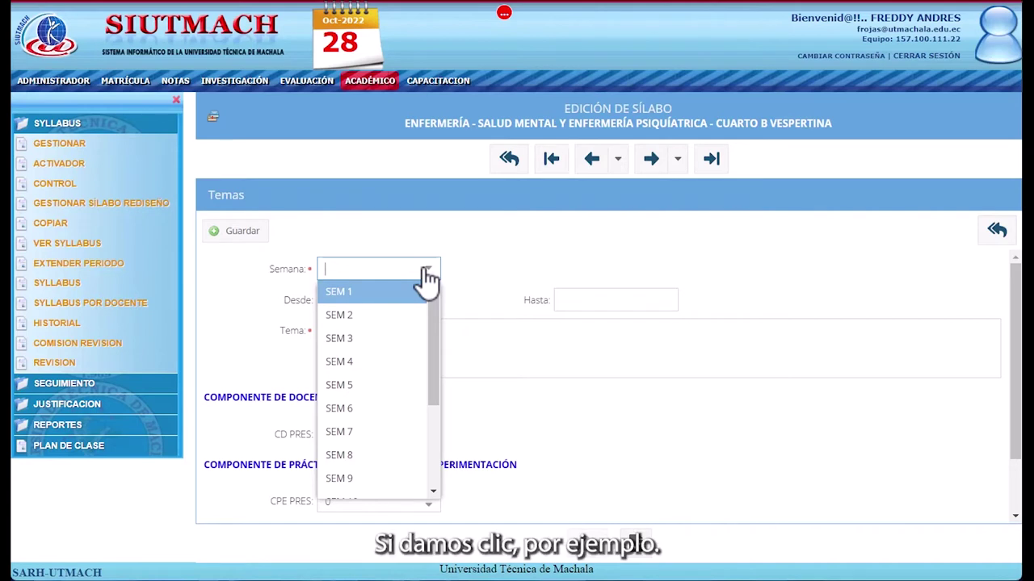
click(371, 294)
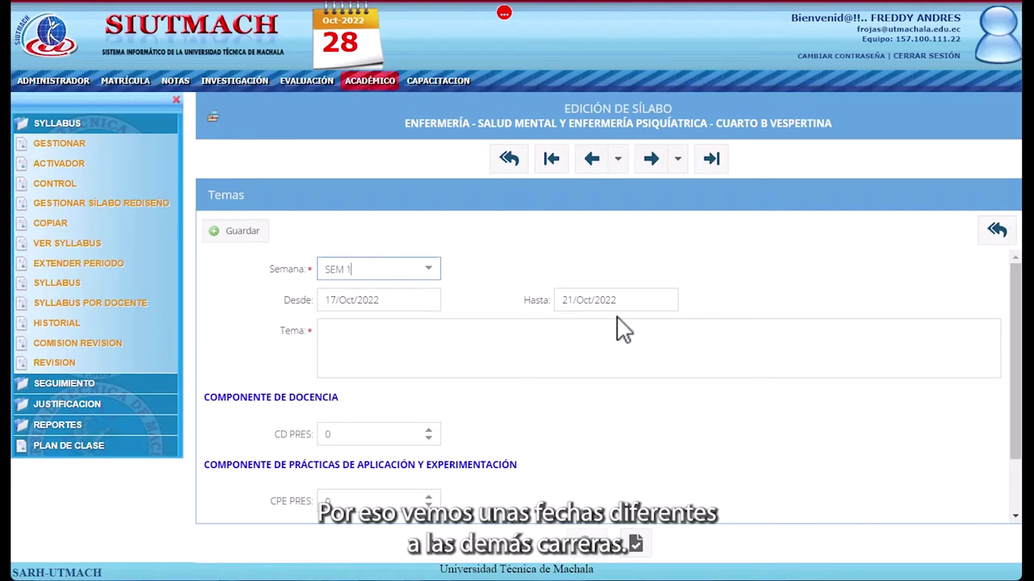
click(529, 365)
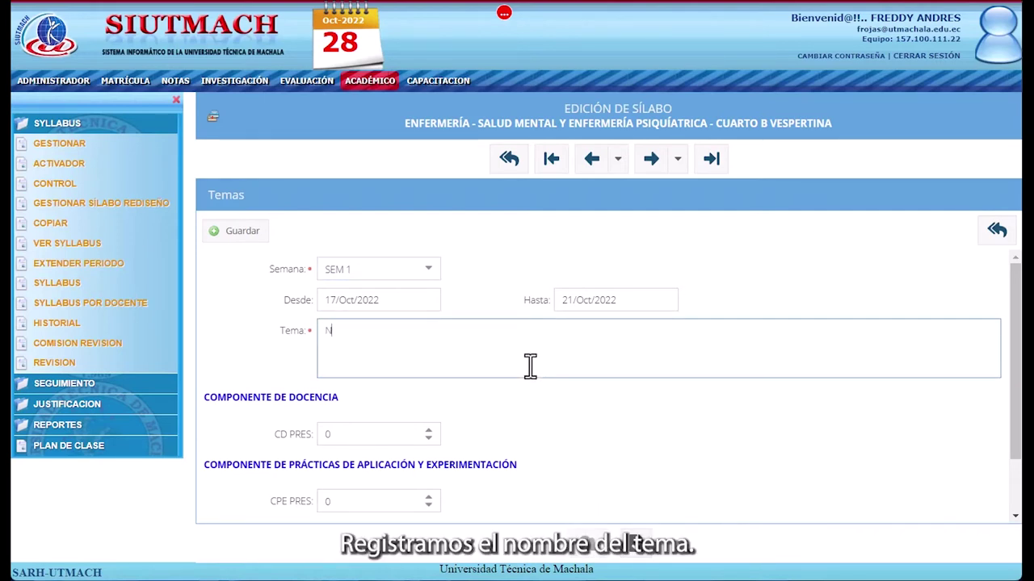
text(NOMBRE DEL TEMA)
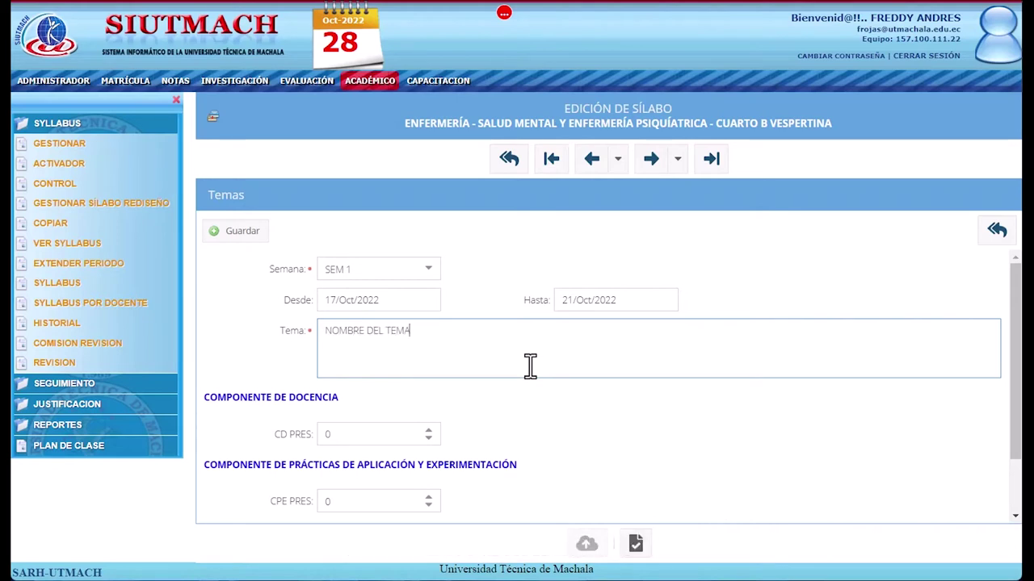
Set the topic's hours to CD PRES 2, CPE PRES 2 and CAA 1, and save the topic.
scroll(530, 365, down, 1)
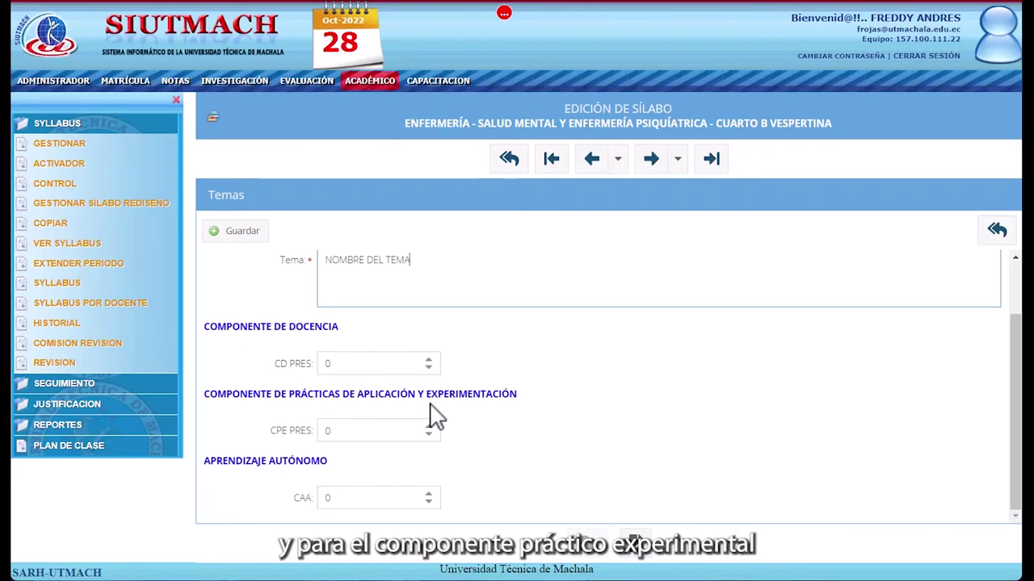
click(392, 496)
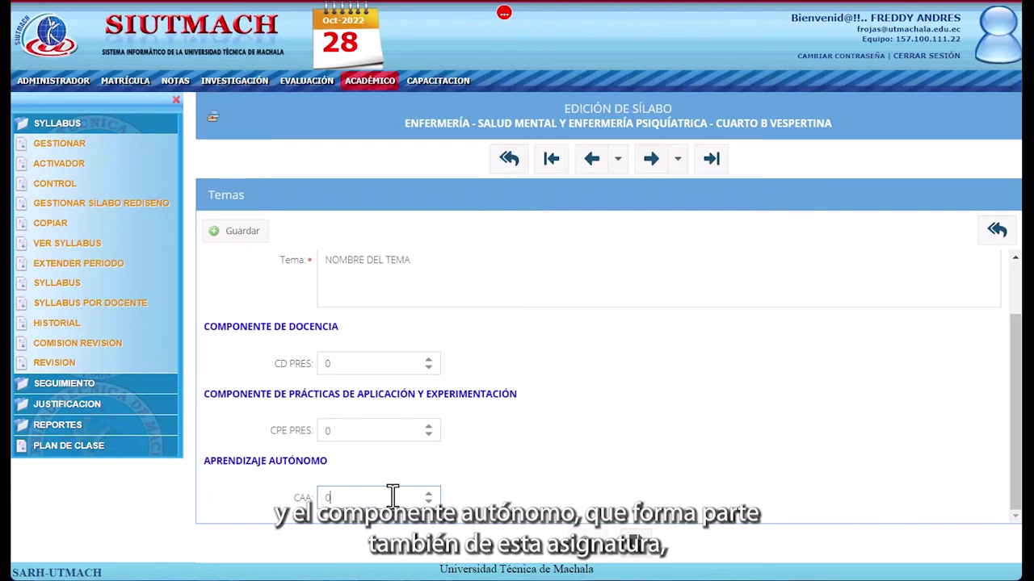
double_click(361, 365)
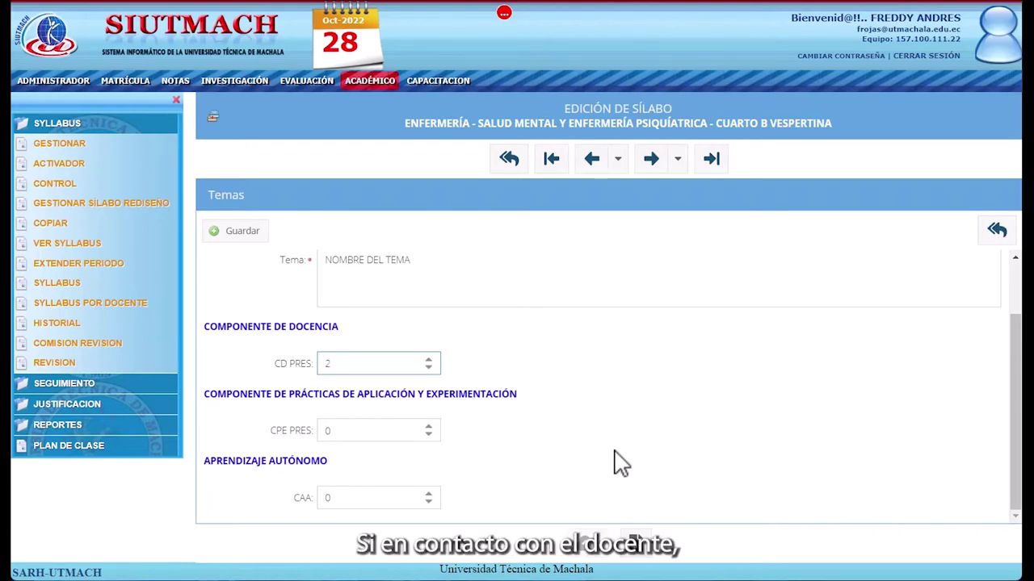
click(365, 432)
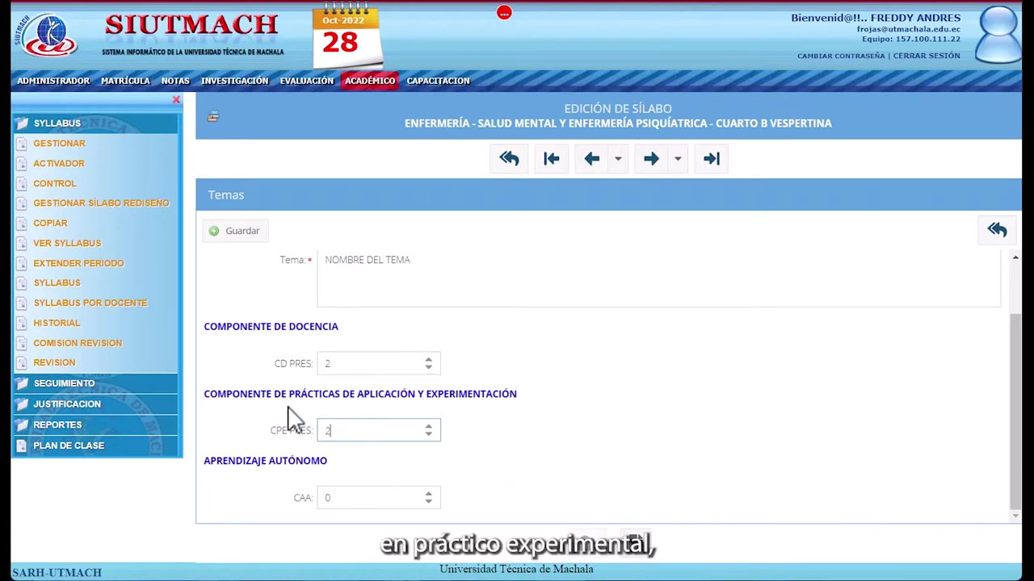
click(360, 496)
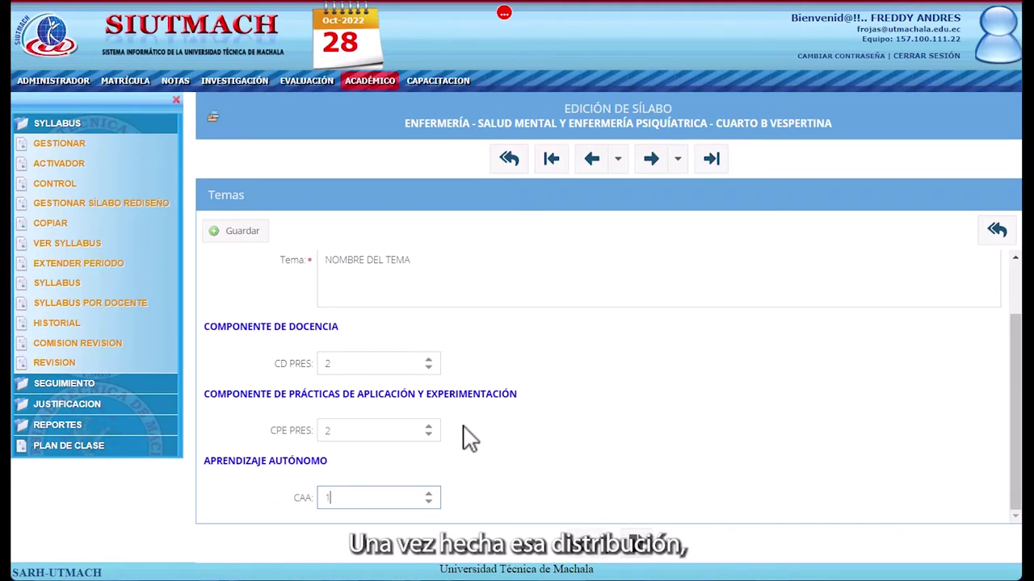
click(242, 235)
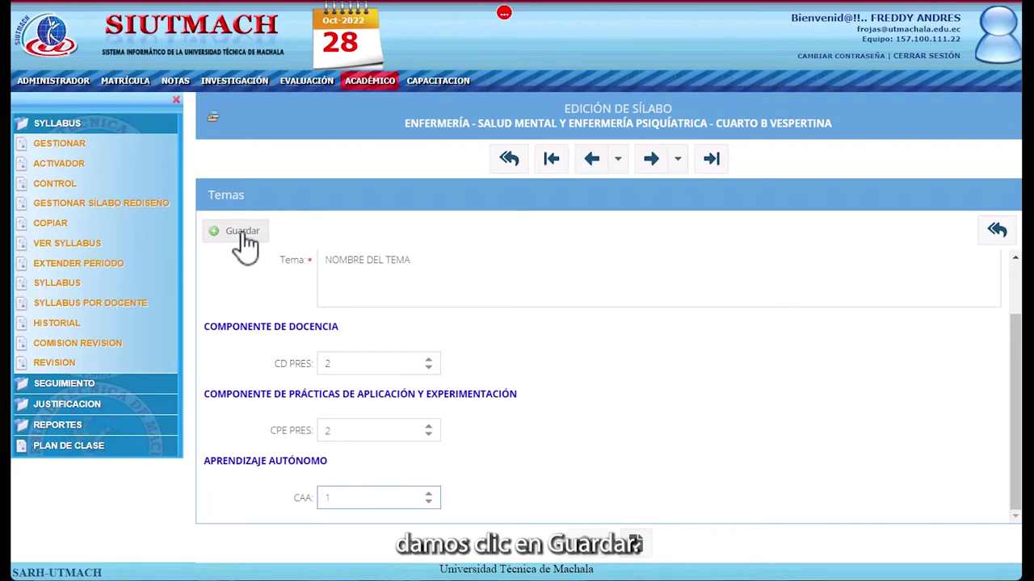
click(243, 234)
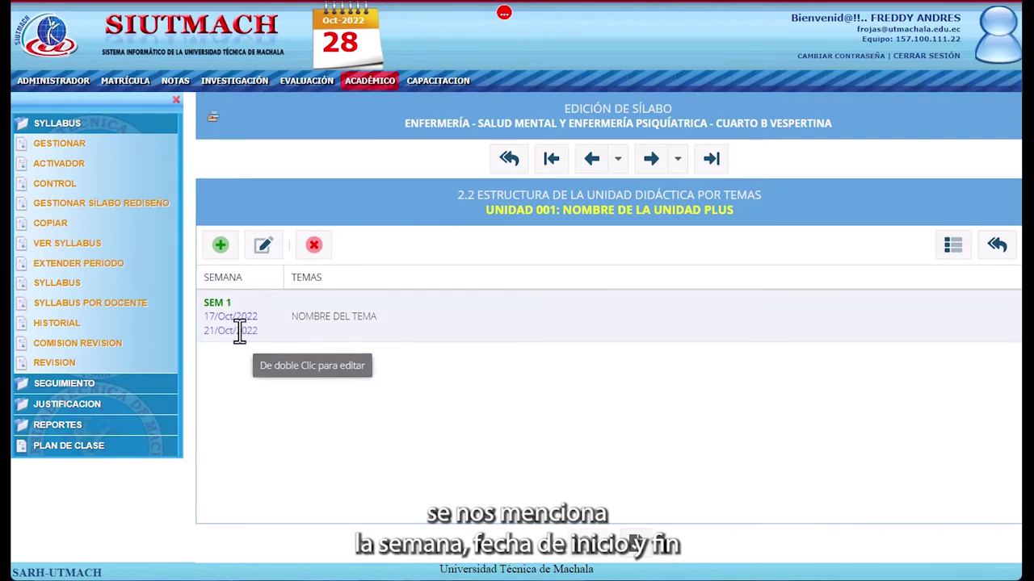
Edit the SEM 1 topic, renaming it "NOMBRE DEL TEMA PLUS" and setting CPE PRES to 1, and save it.
click(400, 336)
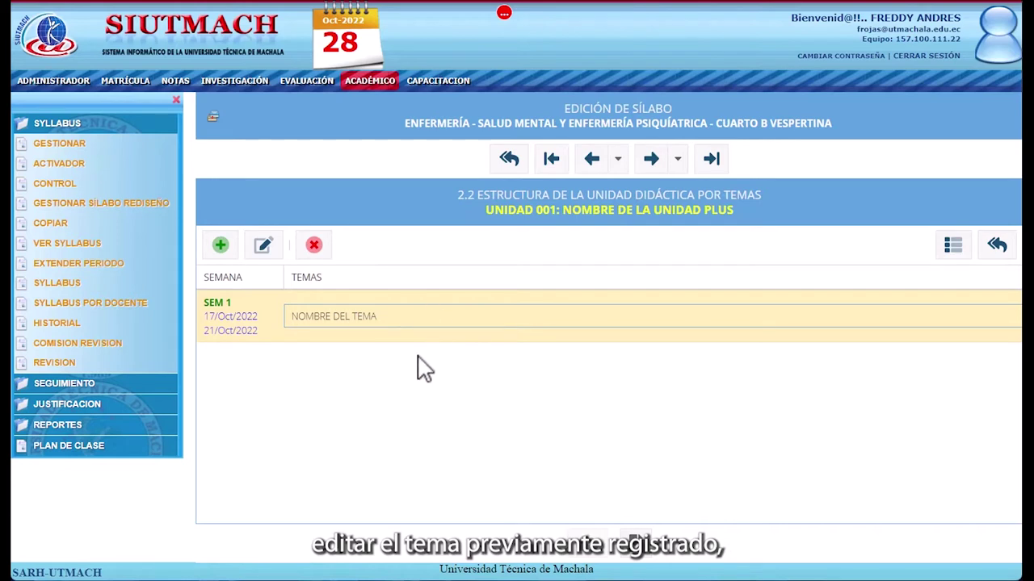
click(263, 247)
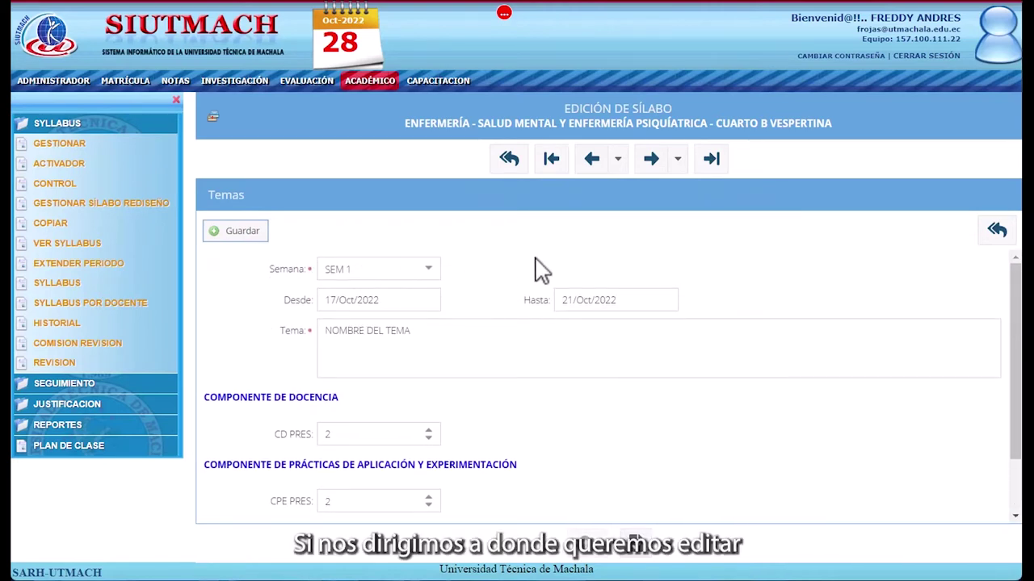
click(511, 347)
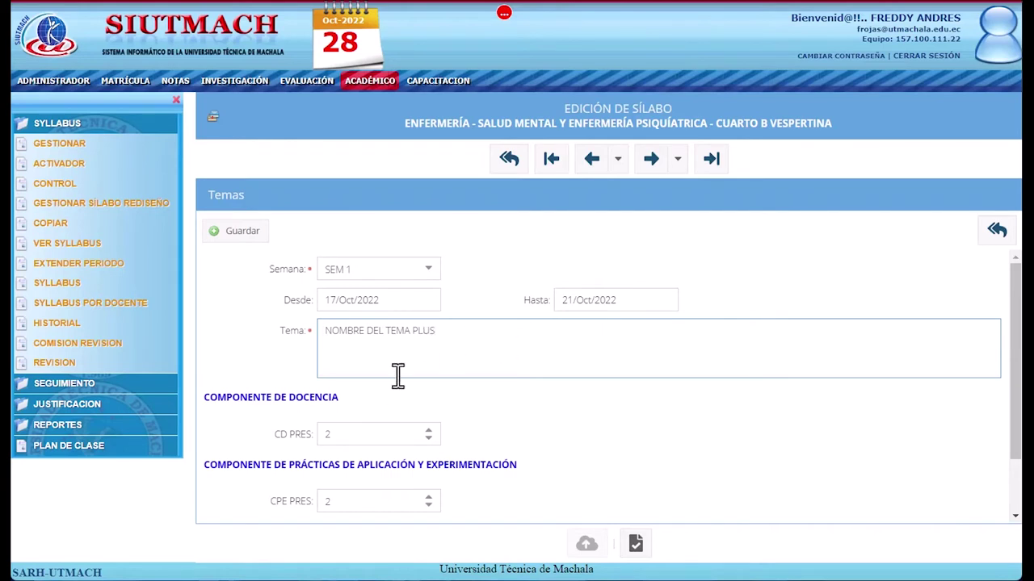
scroll(397, 415, down, 2)
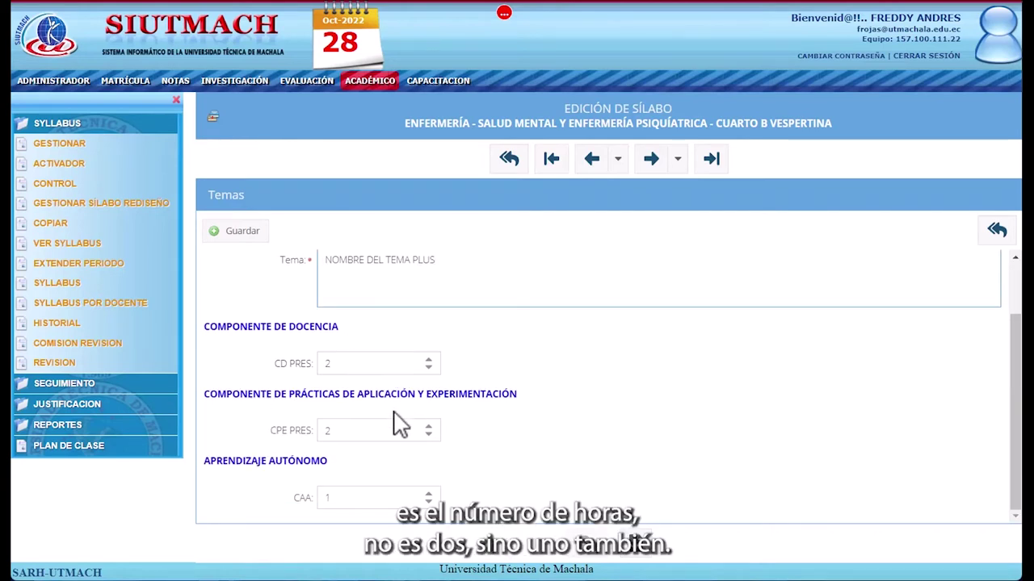
click(429, 435)
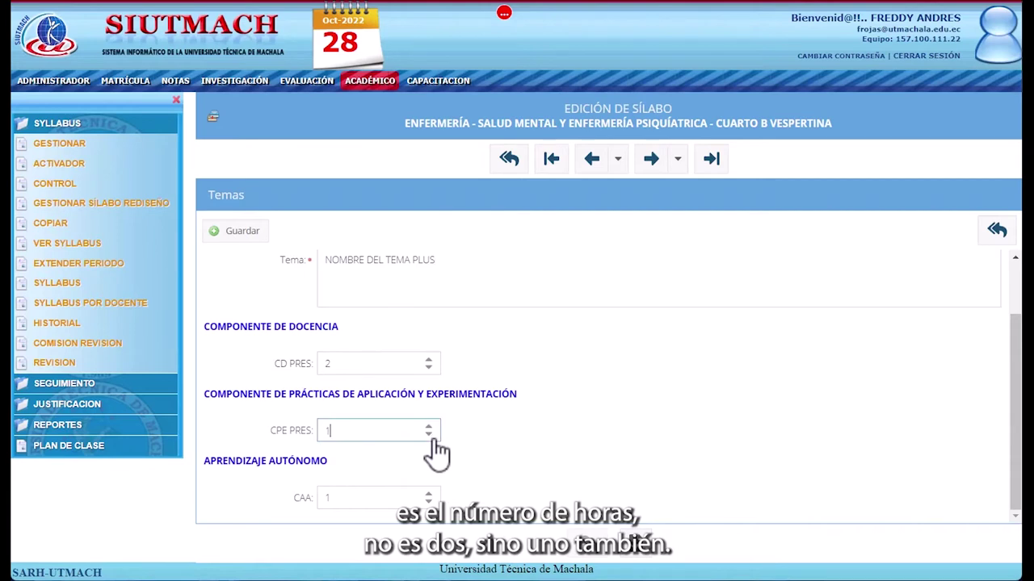
scroll(525, 369, up, 2)
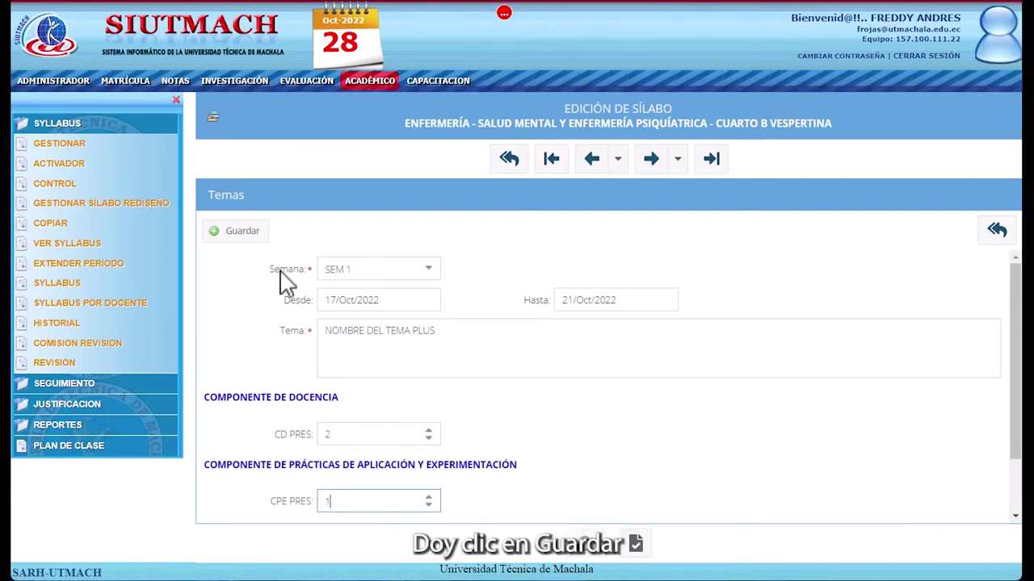
click(239, 233)
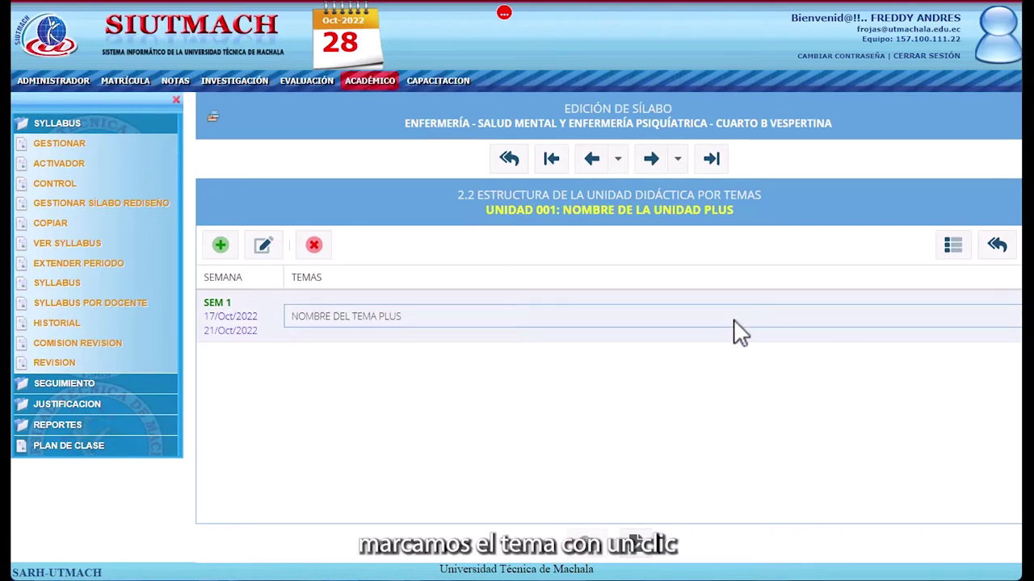
Open the contents and strategies of the SEM 1 topic, return to the topic list and reopen them.
click(953, 245)
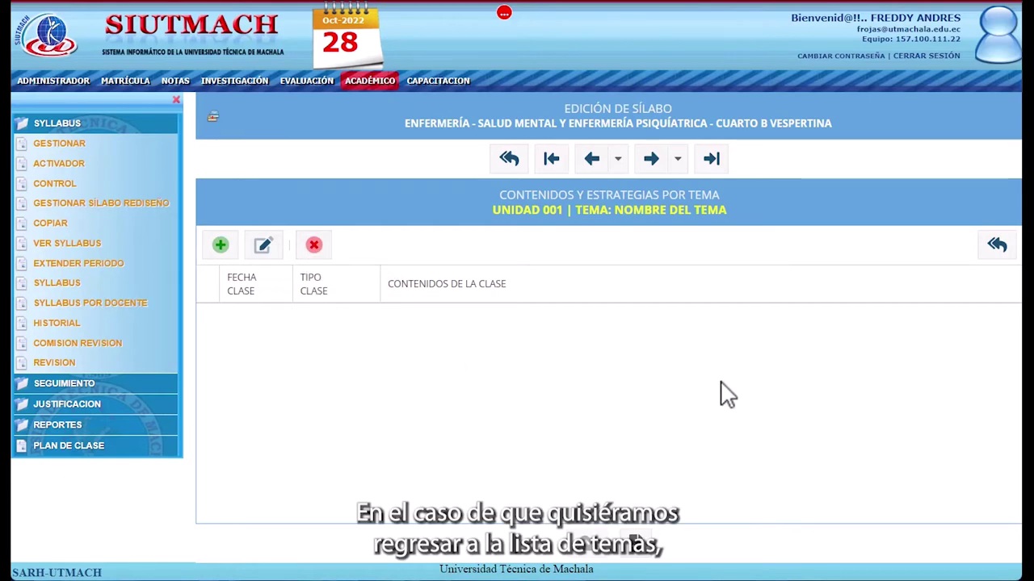
click(996, 246)
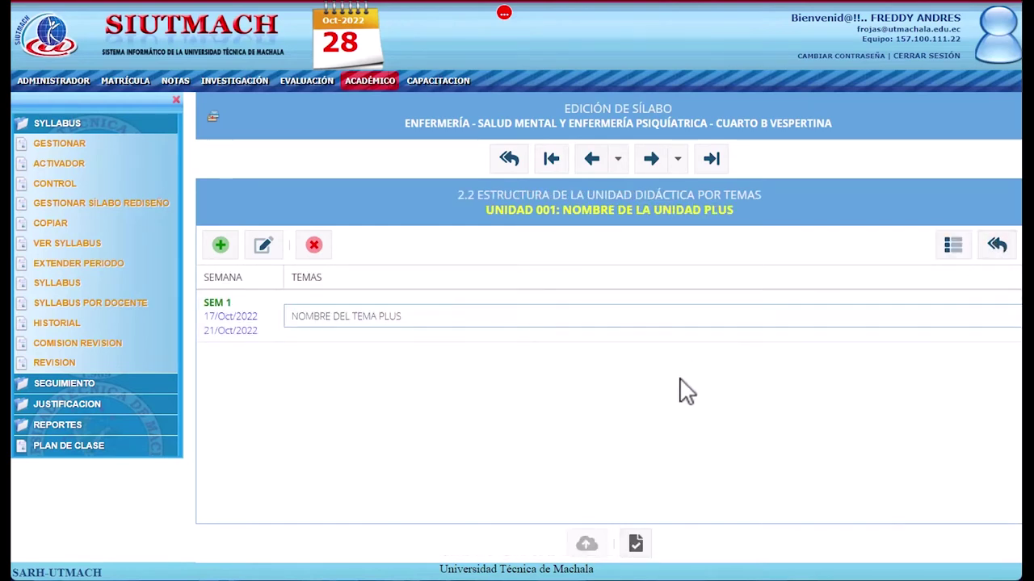
click(945, 251)
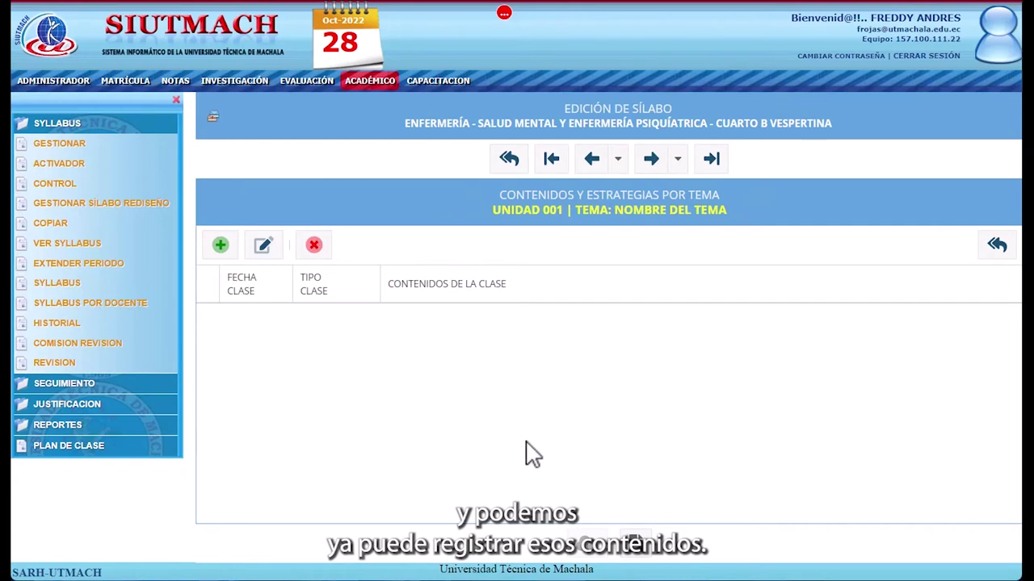
Start a new class content for the topic with modality PRESENCIAL and class date 18/Oct/2022.
click(220, 246)
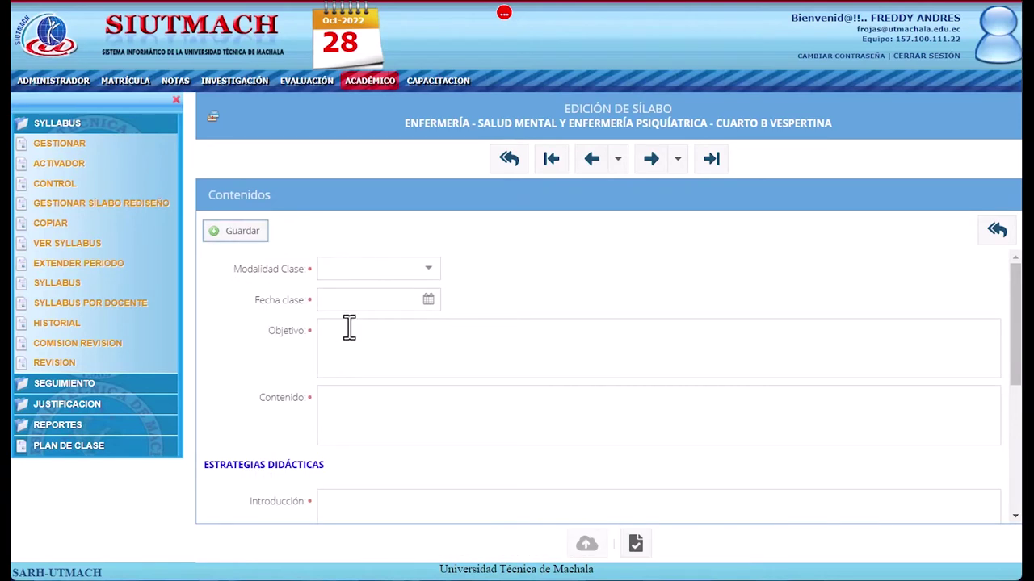
click(431, 269)
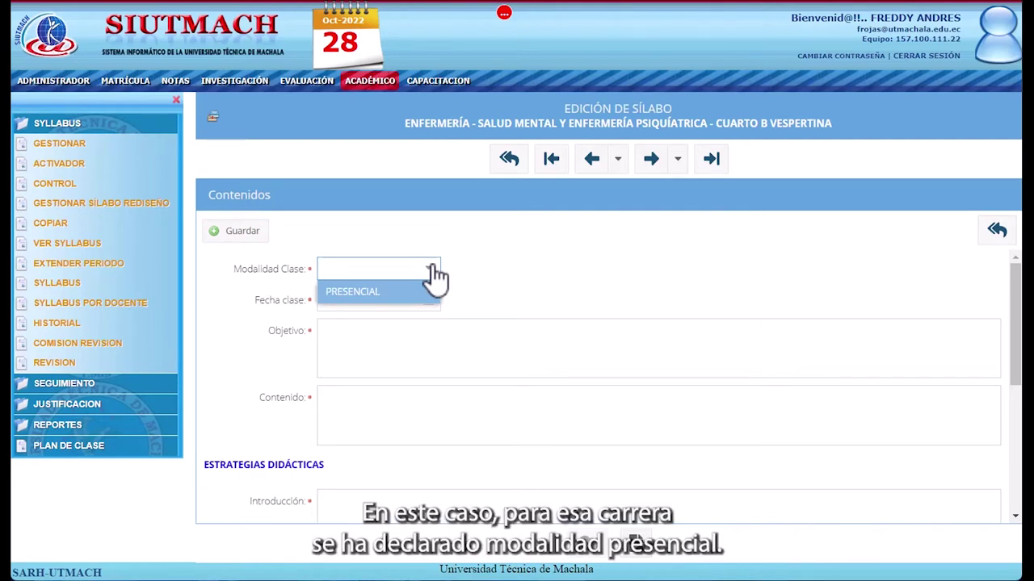
click(386, 292)
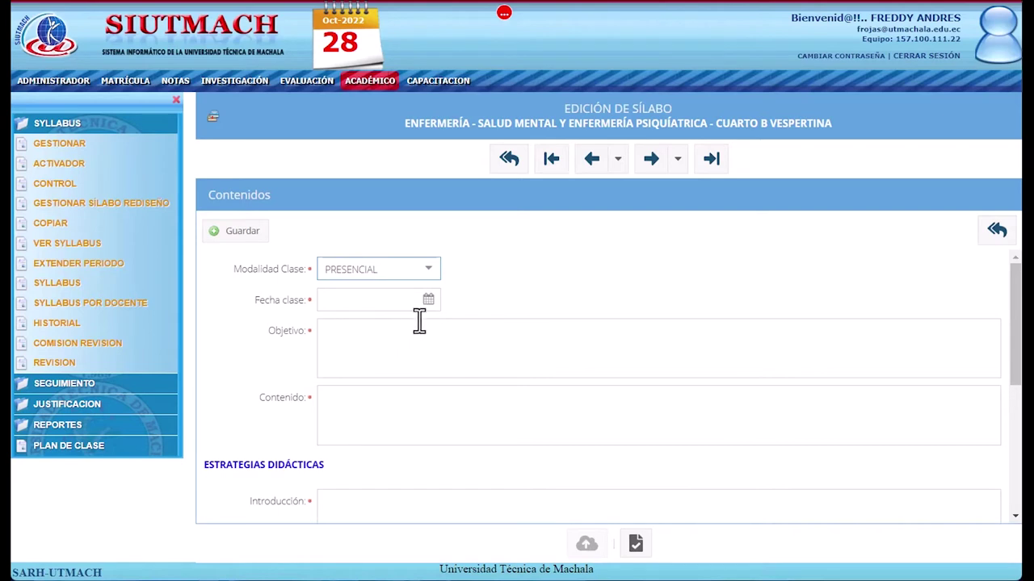
click(431, 301)
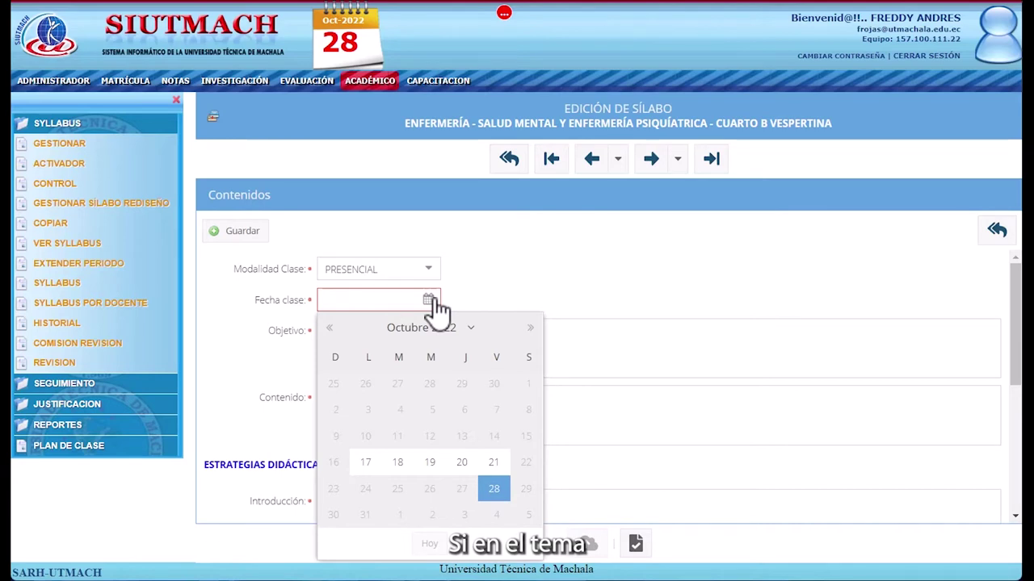
click(398, 466)
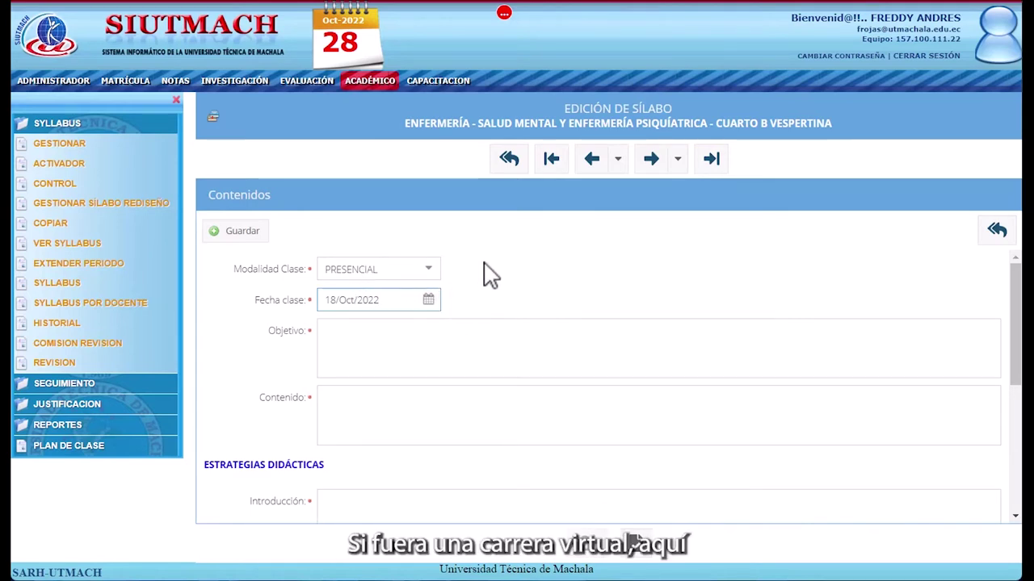
Check which options are offered for the class modality, keeping the current choice.
click(428, 275)
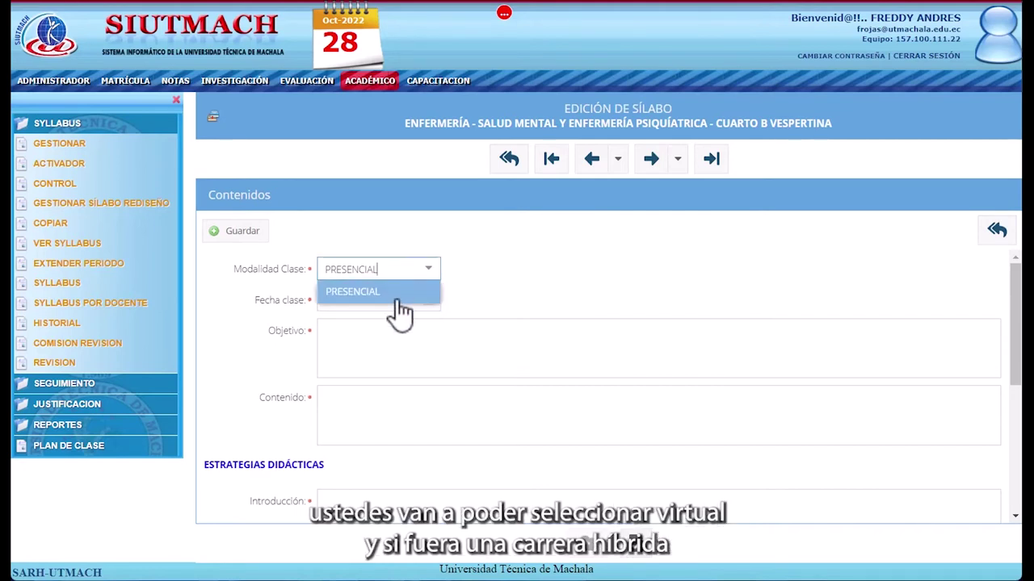
click(468, 284)
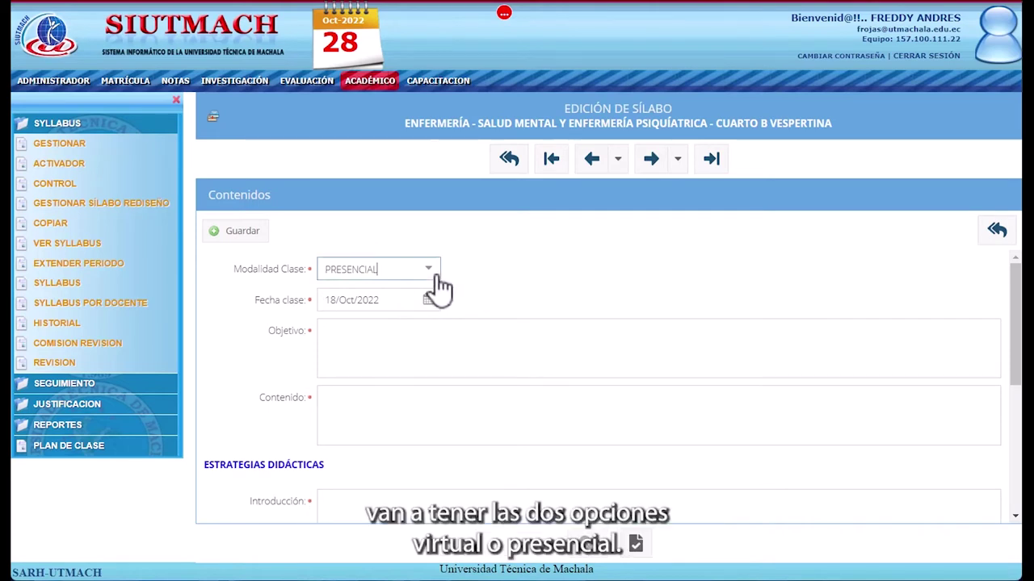
click(427, 273)
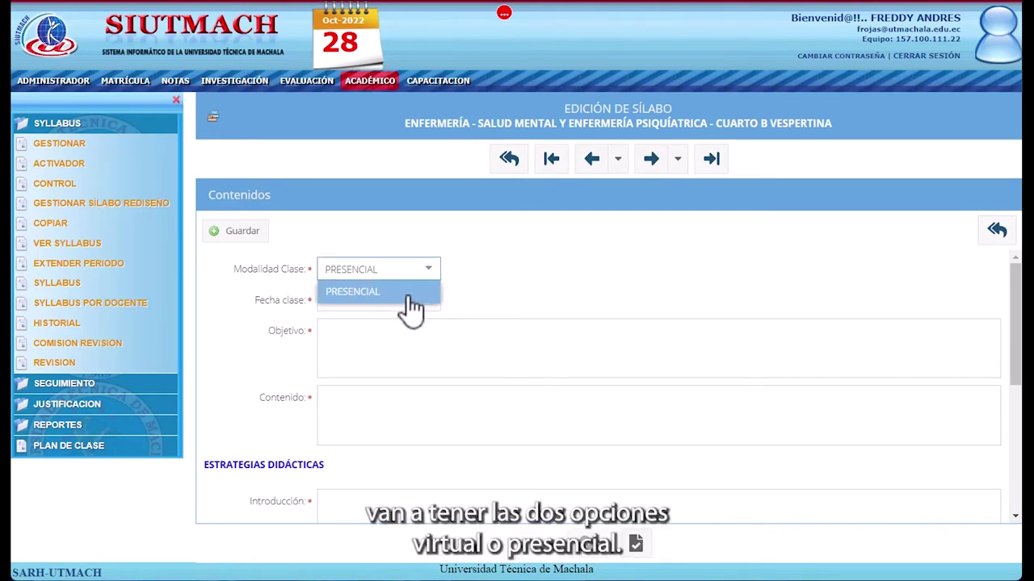
click(473, 285)
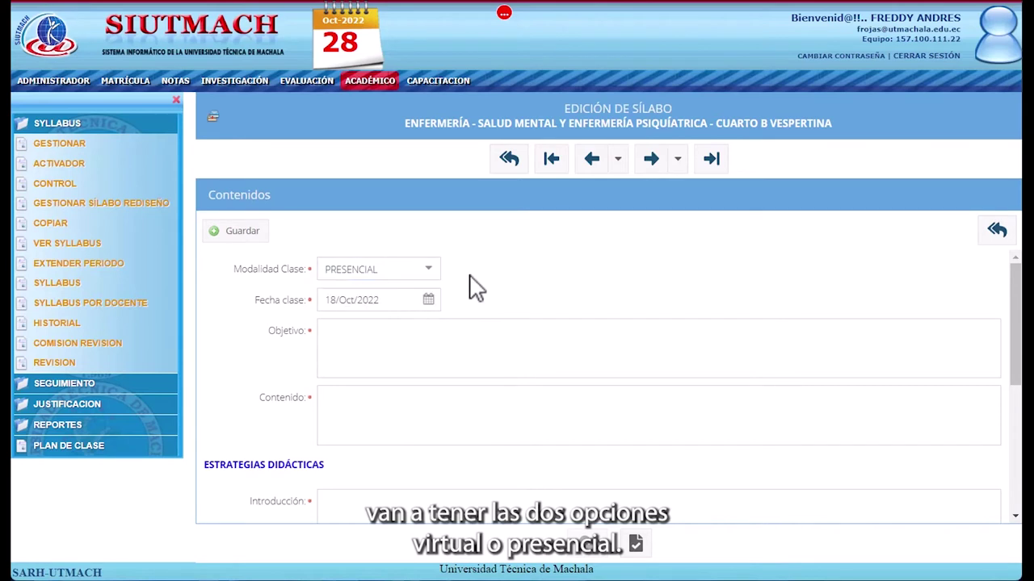
scroll(472, 280, down, 1)
scroll(472, 277, up, 1)
Enter "OBJETIVO" as the objective and "CONTENIDO" as the content of the class.
click(447, 356)
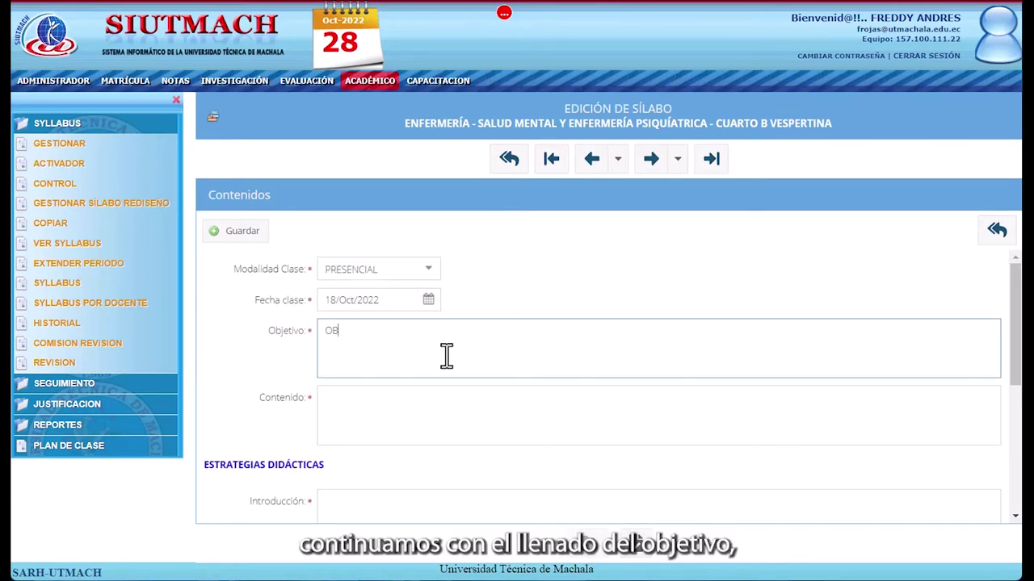
text(OBJETIVO)
key(Tab)
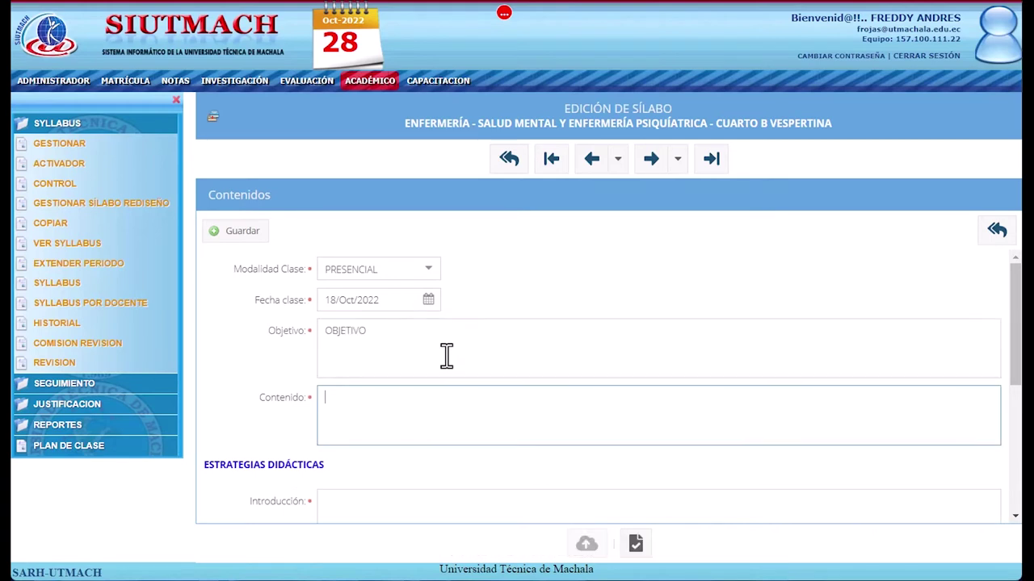
text(CONTENIDO)
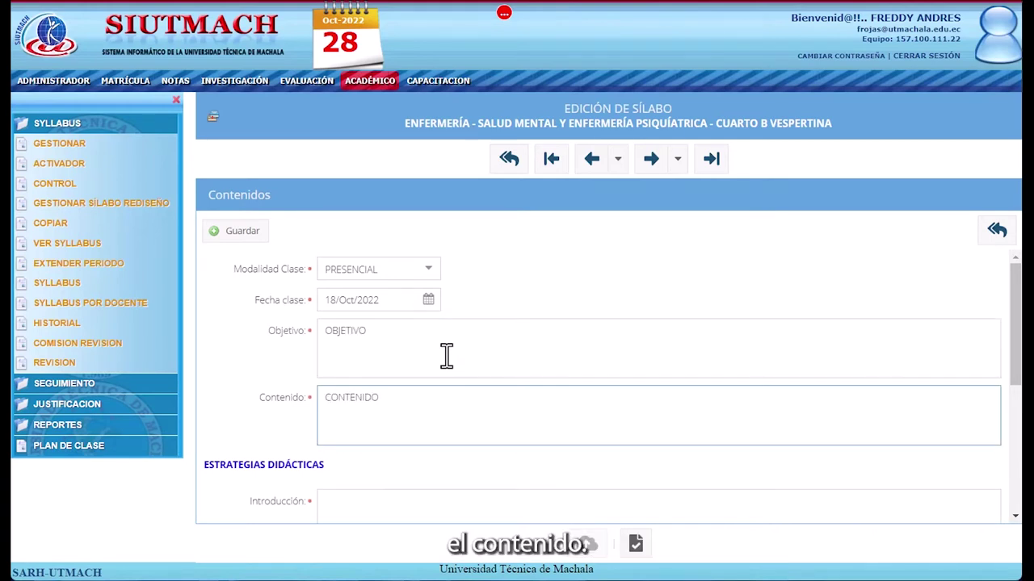
Fill in the didactic strategies with "INTRODUCCION" as introduction, "DESARROLLO" as development and "CIERRE" as closing.
scroll(447, 356, down, 5)
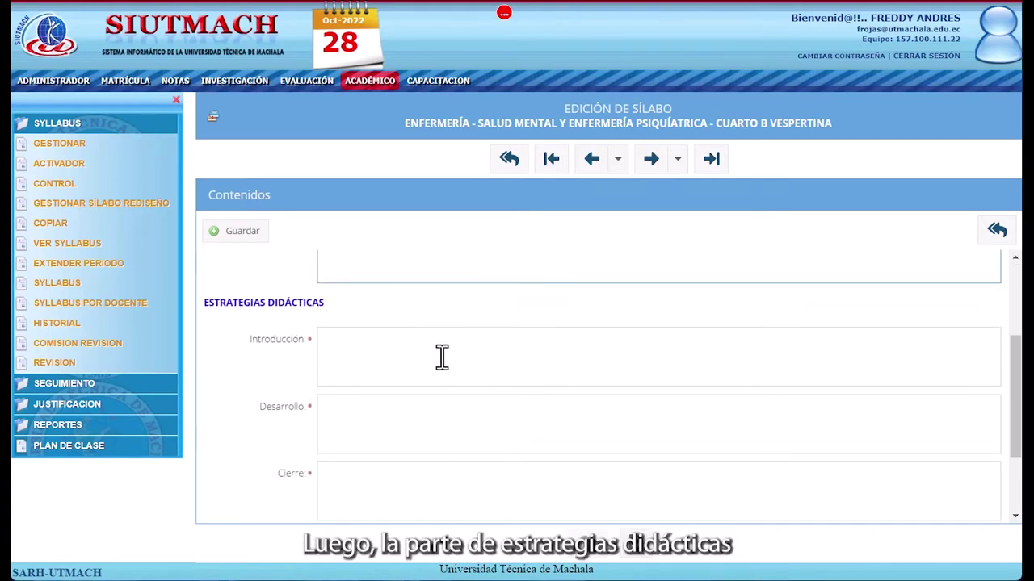
click(441, 357)
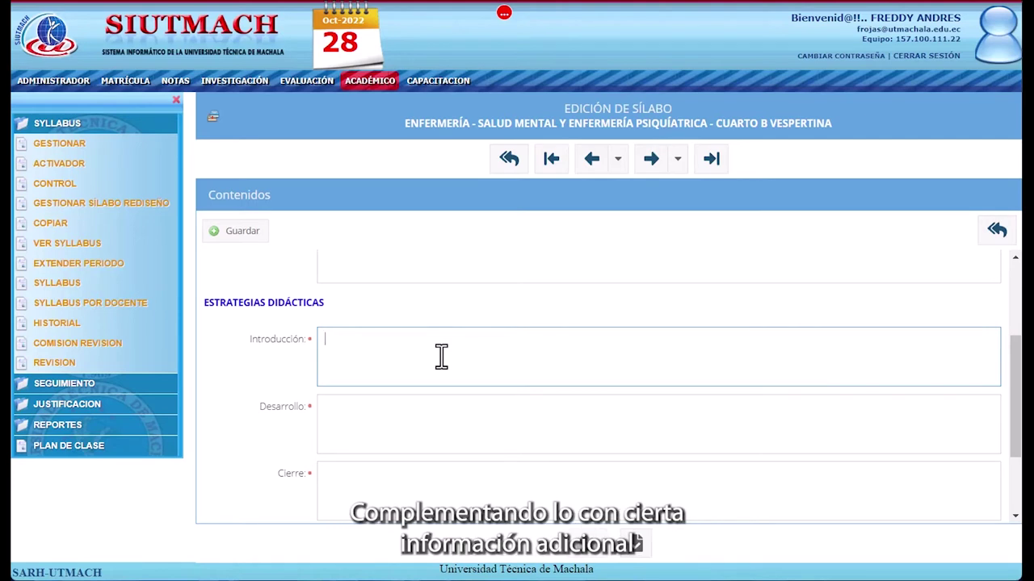
click(441, 357)
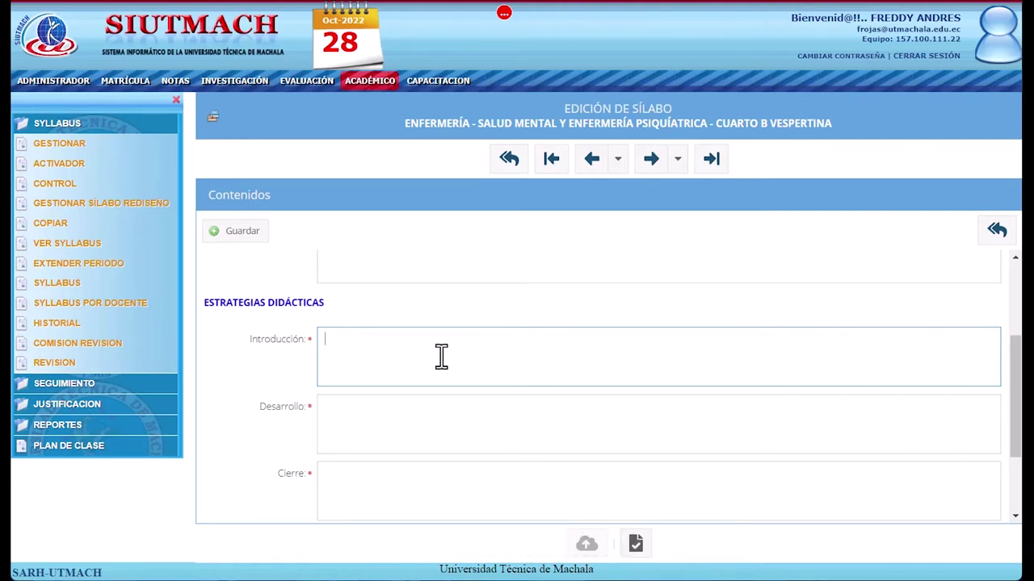
scroll(441, 356, down, 1)
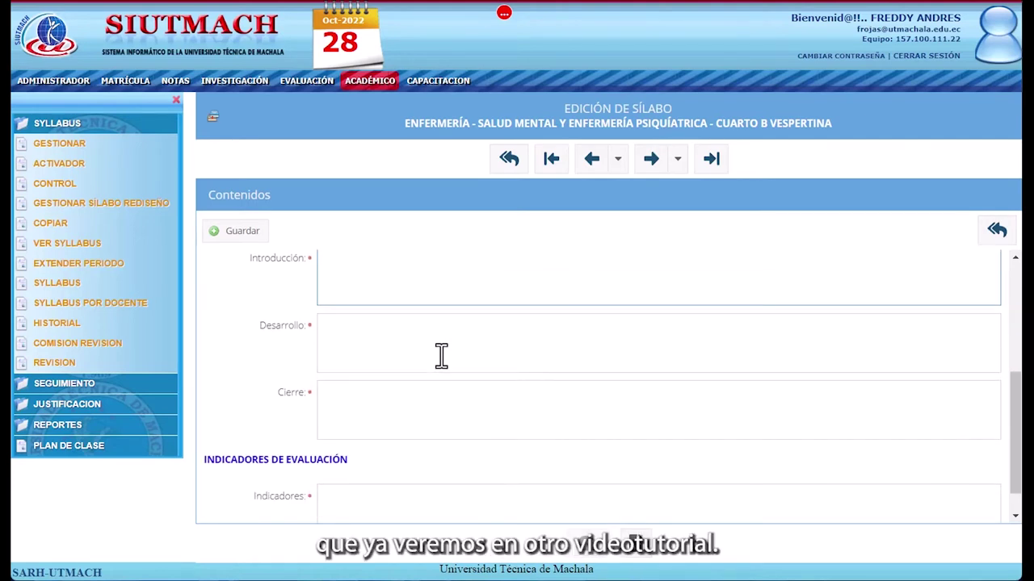
text(INTRODUCCION)
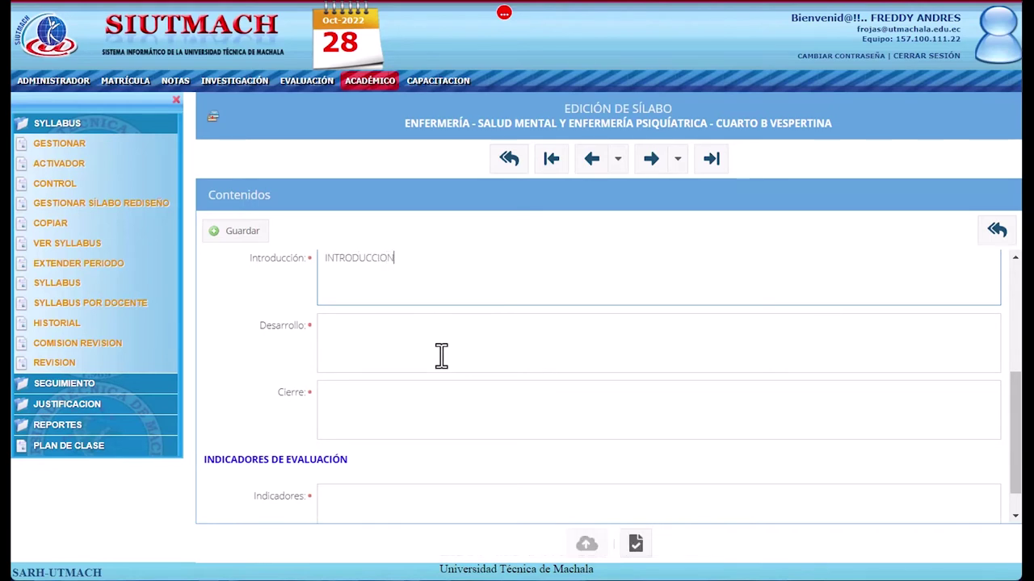
click(441, 356)
text(DESARROLLO)
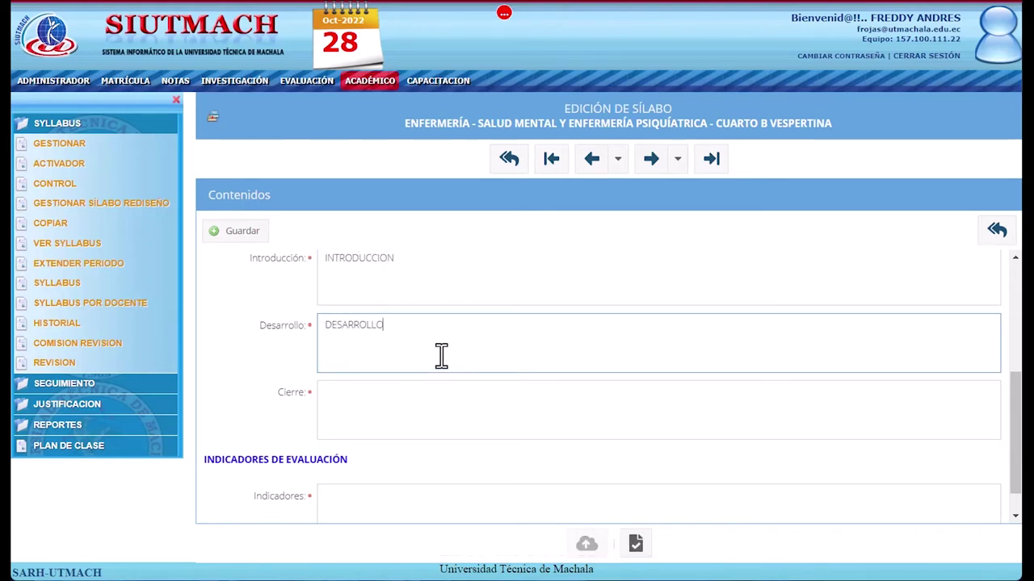
key(Tab)
text(CIERR)
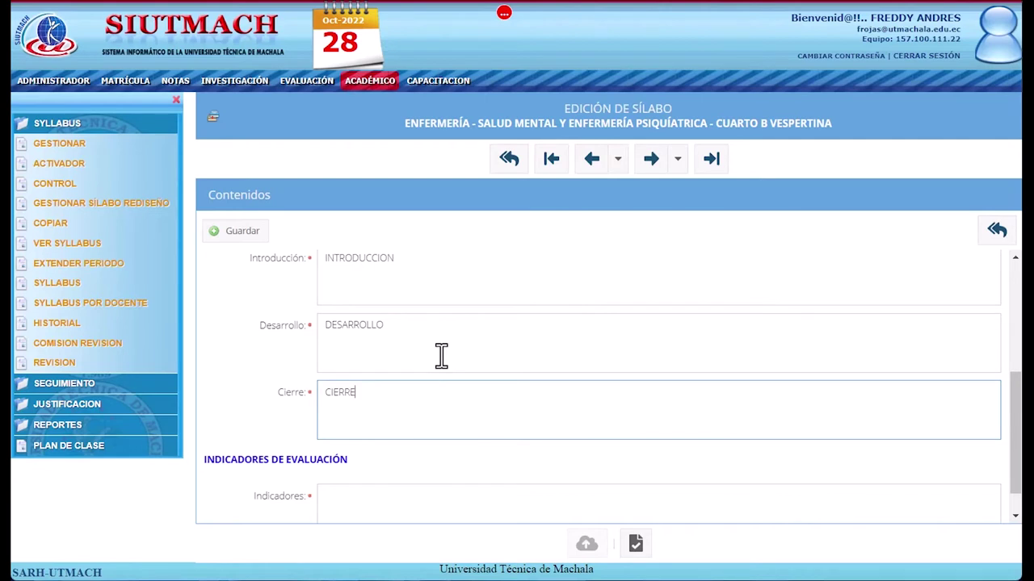
Enter "INDICADORES" as the evaluation indicators and save the class content.
scroll(441, 356, down, 1)
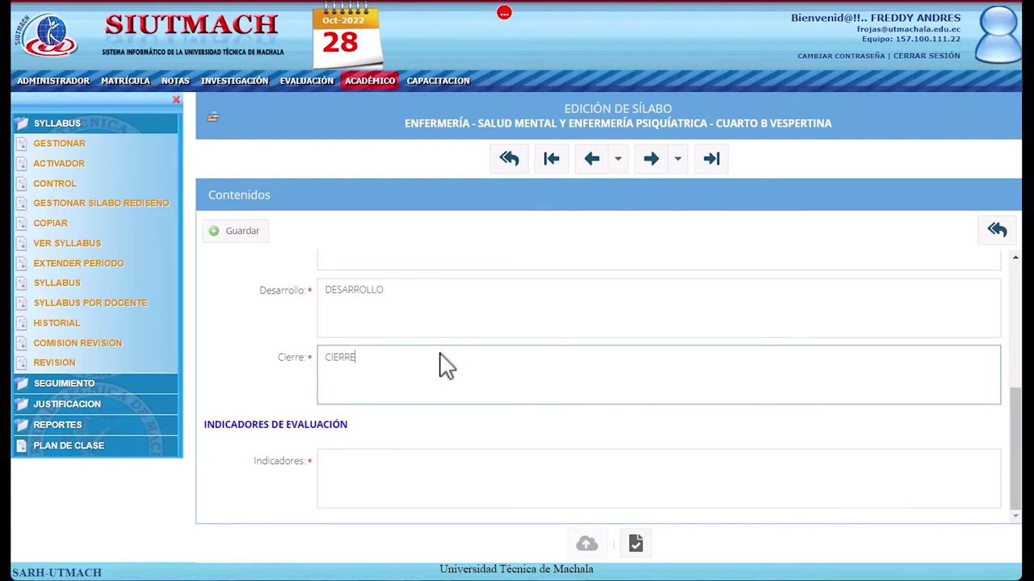
click(368, 481)
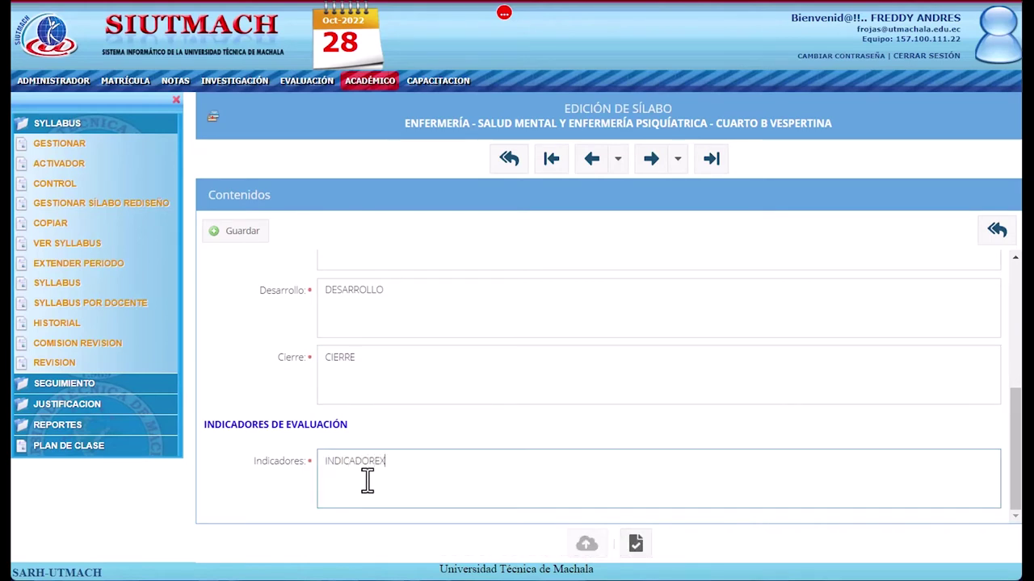
click(259, 247)
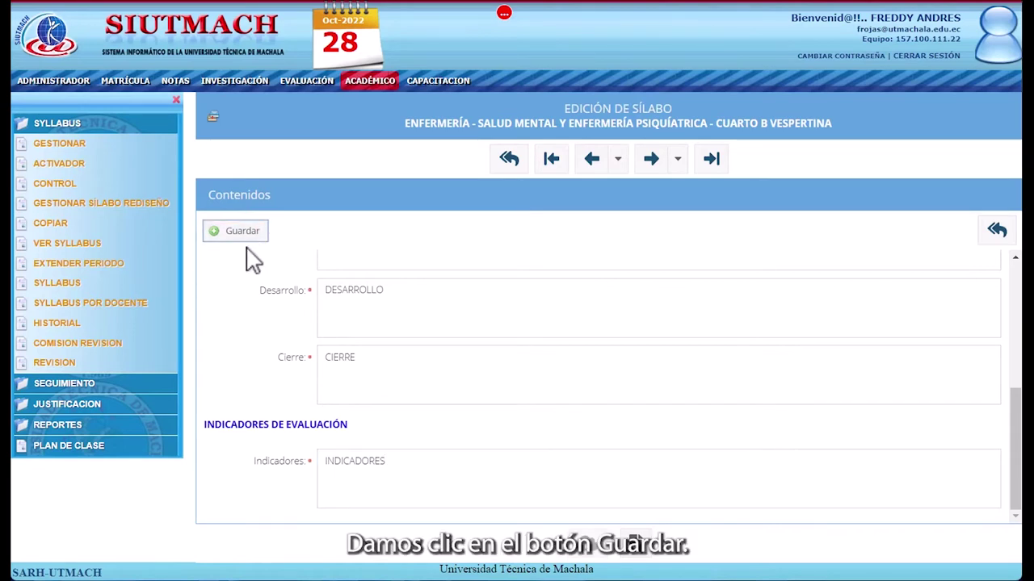
click(247, 247)
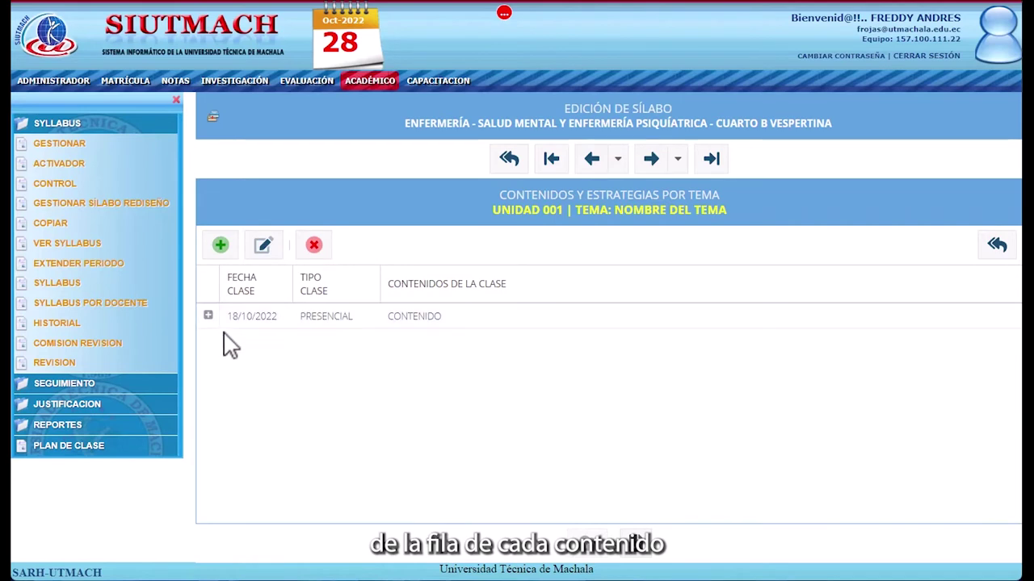
Expand the 18/10/2022 class content to review its objective, strategies and indicators, and collapse it again.
click(208, 315)
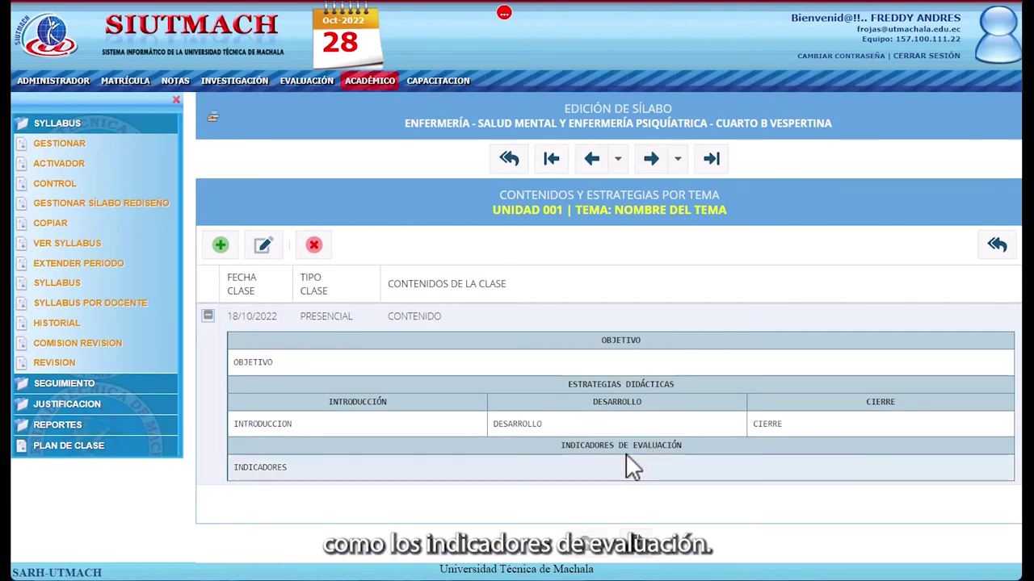
click(209, 317)
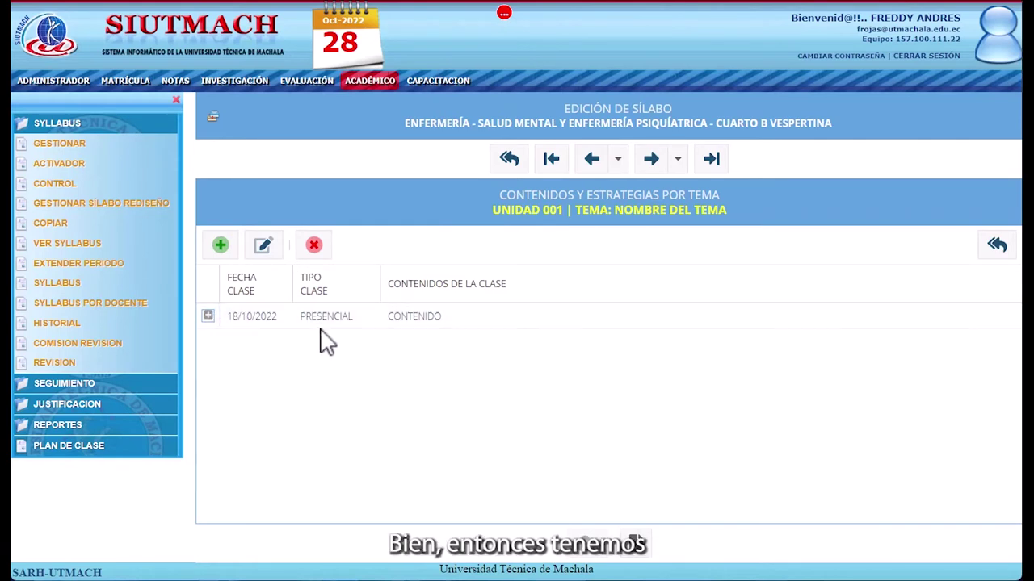
Go back to the list of didactic units and reopen the contents of unit 1's SEM 1 topic.
click(993, 247)
click(994, 247)
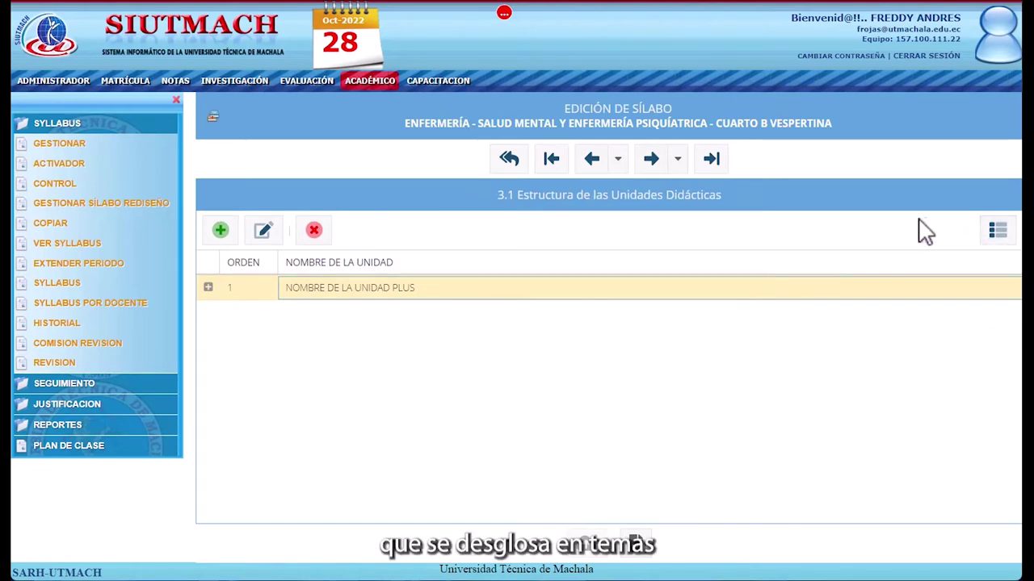
click(998, 234)
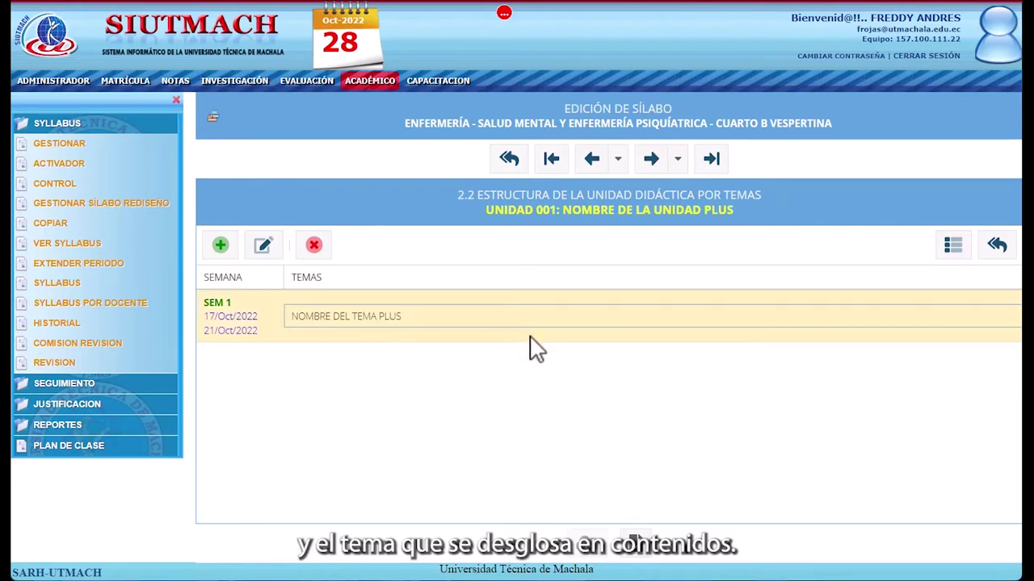
click(951, 250)
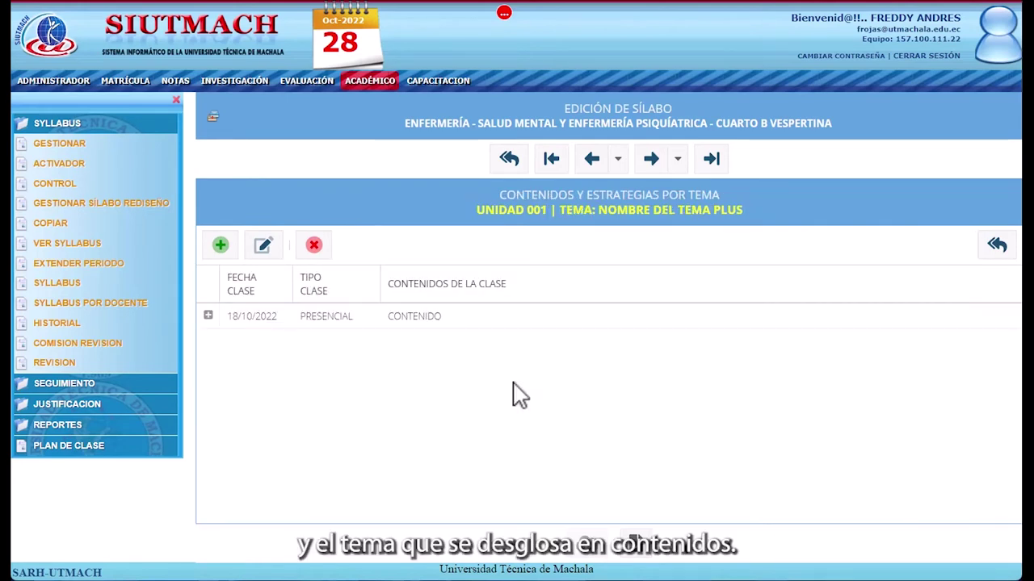
Edit the 18/10/2022 class content, setting the objective to "OBJETIVO PLUS" and the content to "CONTEN", save it and expand its details.
click(520, 324)
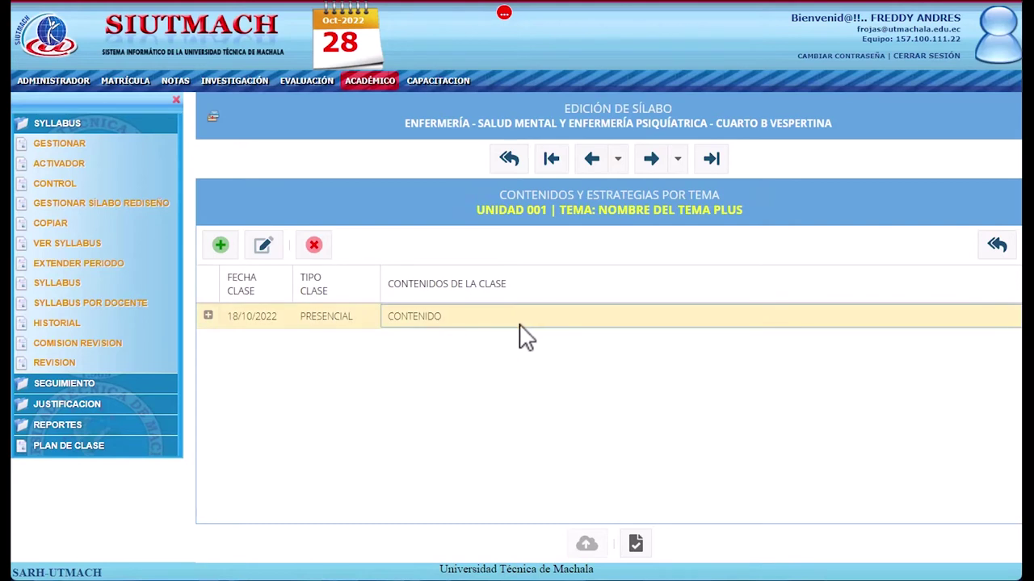
click(264, 247)
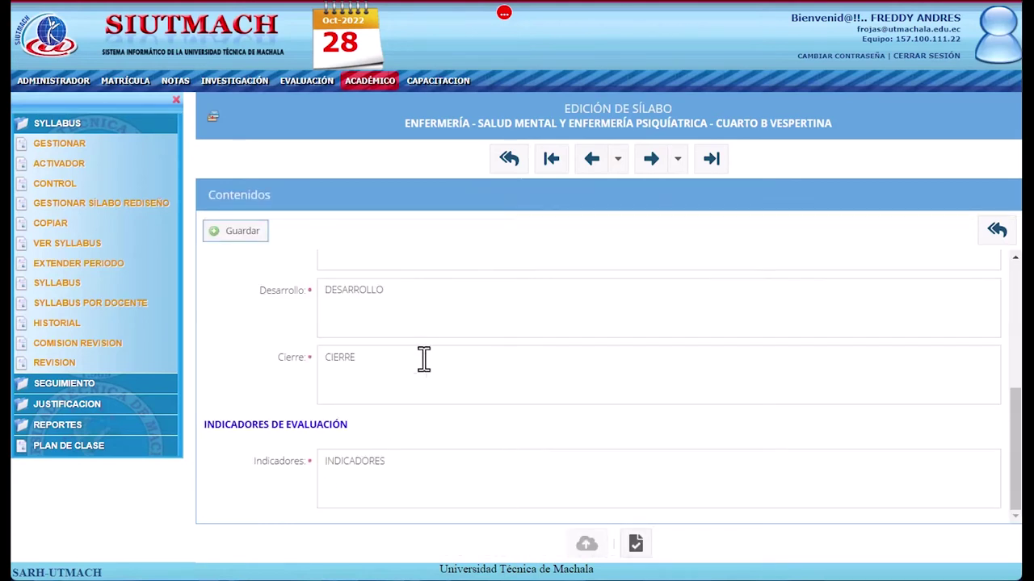
scroll(424, 359, up, 5)
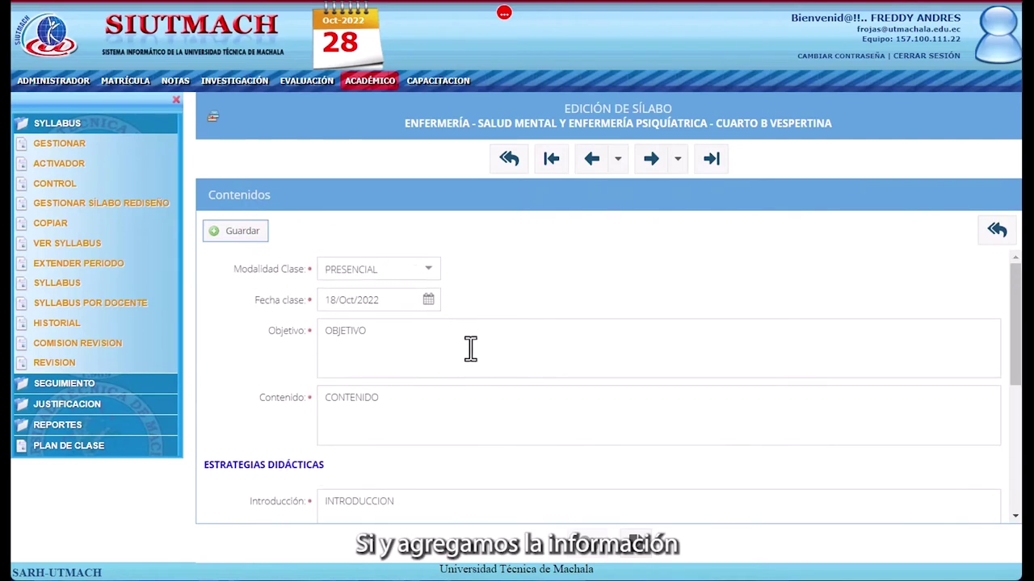
click(471, 348)
text(PLUS)
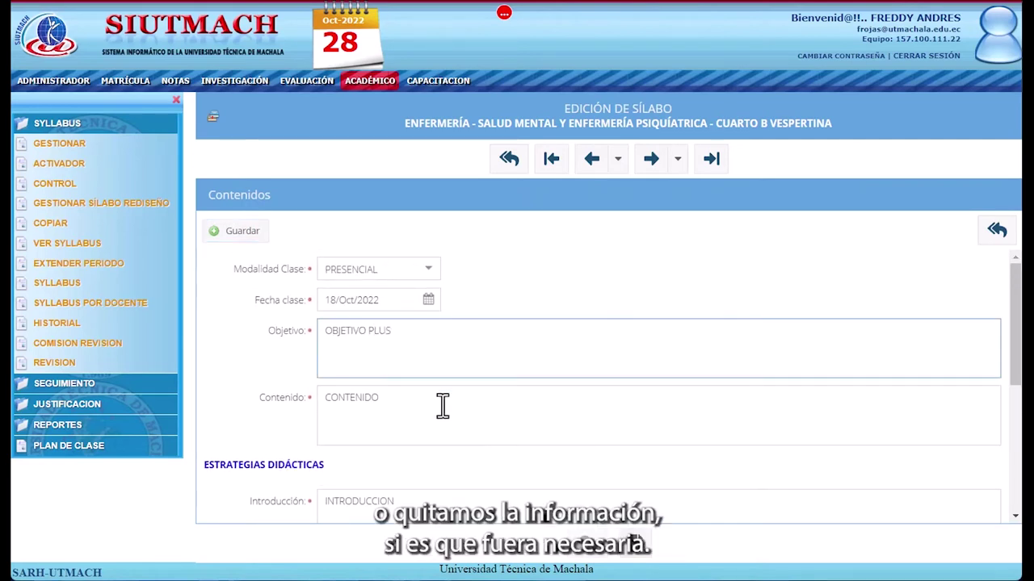
click(407, 393)
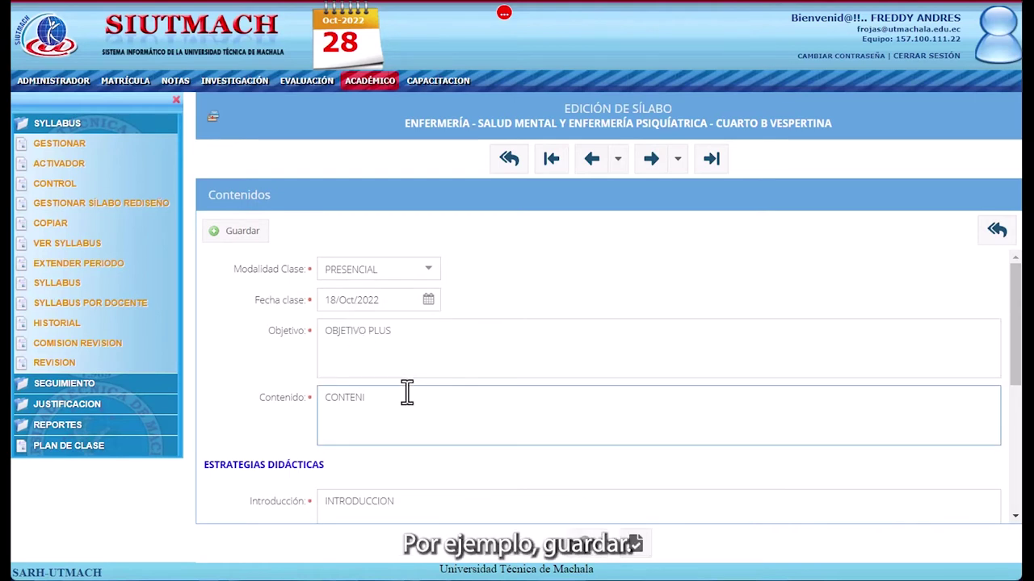
click(242, 232)
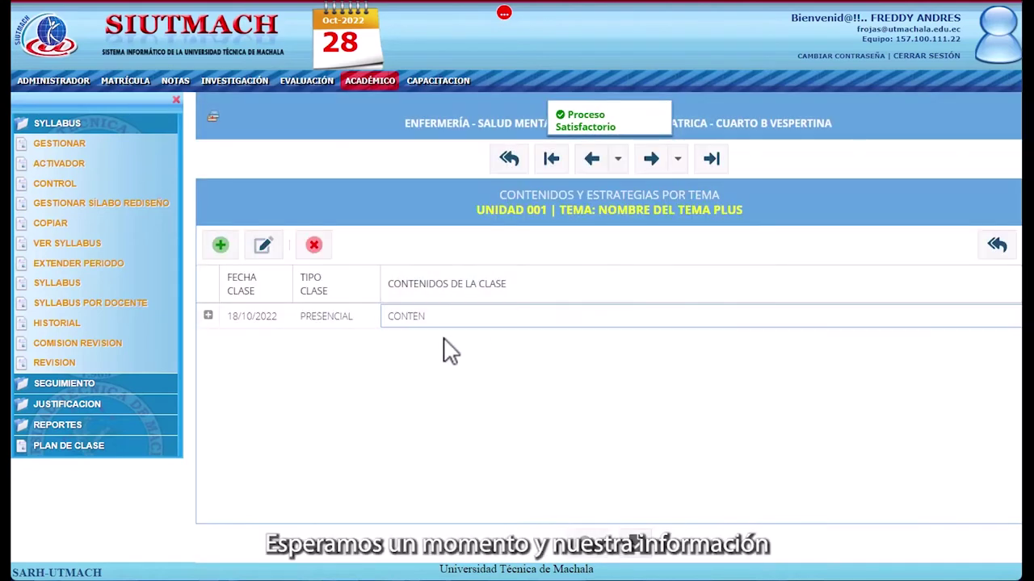
click(207, 315)
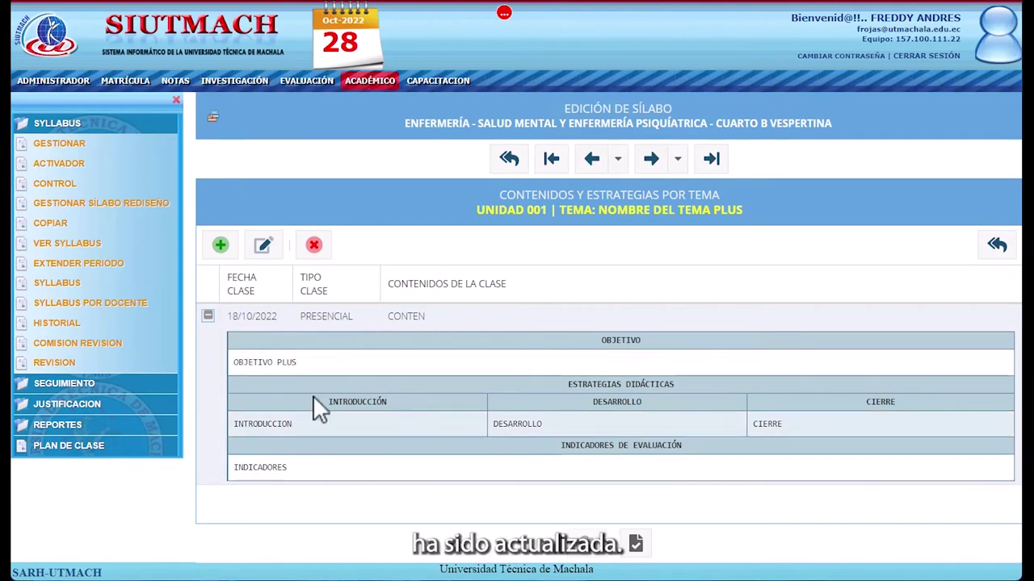
Collapse the 18/10/2022 class details, return to the list of didactic units and advance to section 4, "Sistema de Evaluación".
click(207, 315)
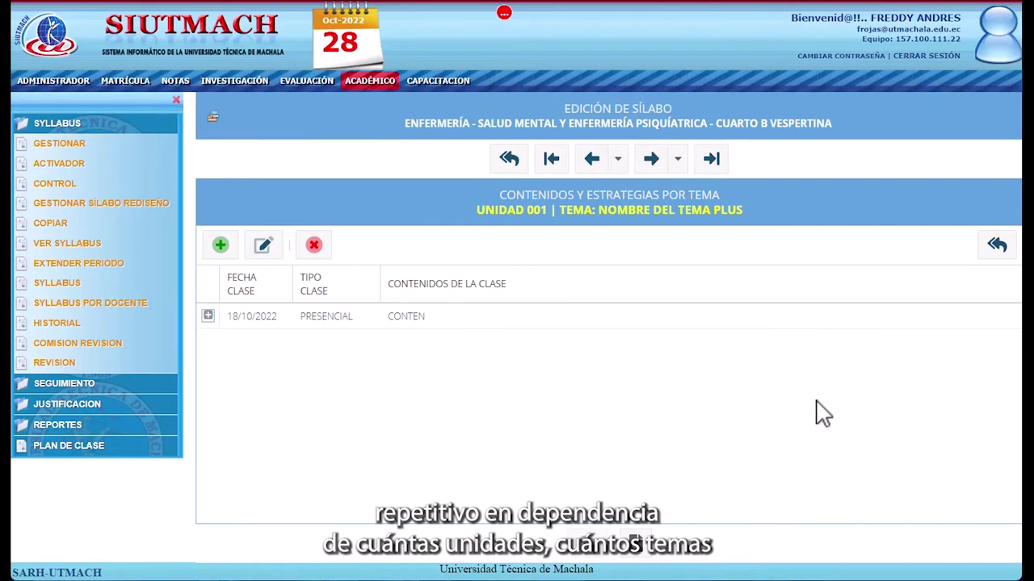
click(998, 245)
click(996, 247)
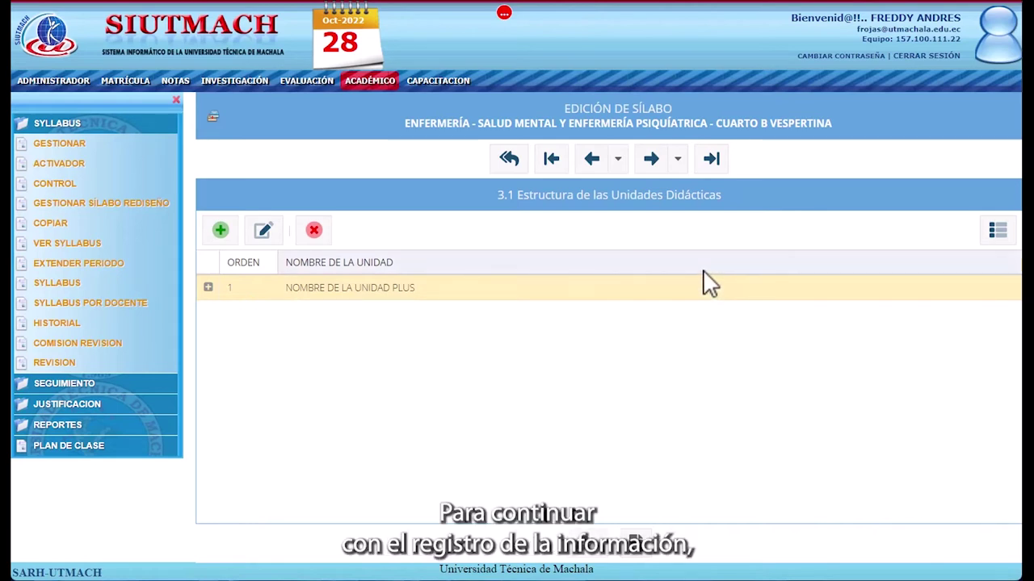
click(656, 161)
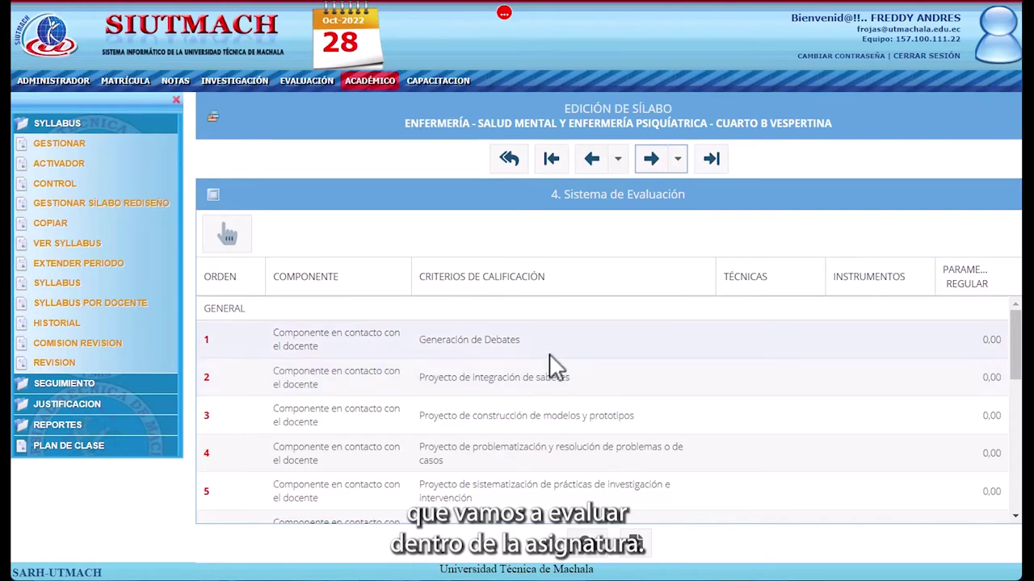
Open the techniques and instruments form of the "Portafolio" criterion under the autonomous component and set its value to 1.
scroll(555, 367, down, 6)
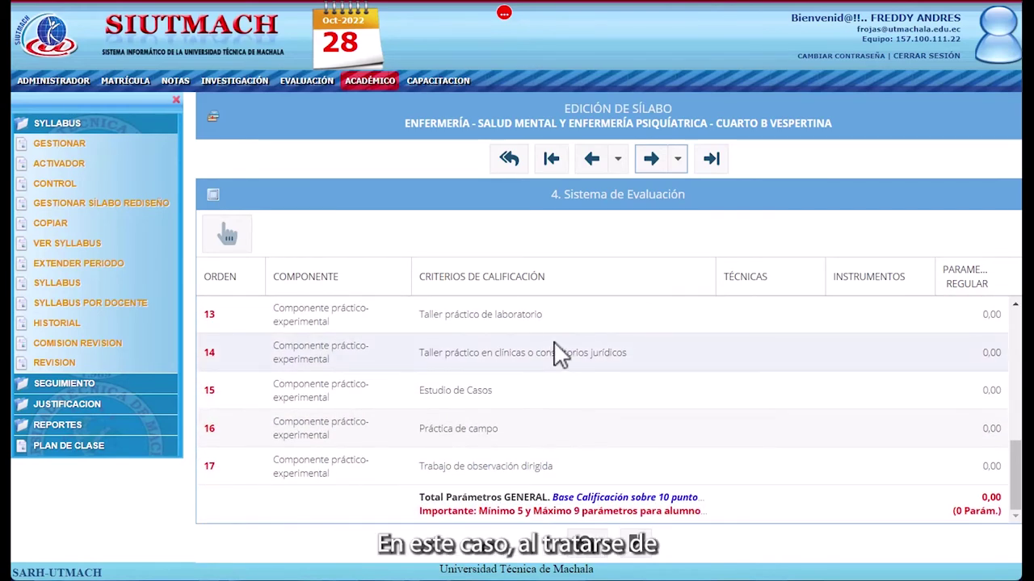
scroll(557, 355, up, 6)
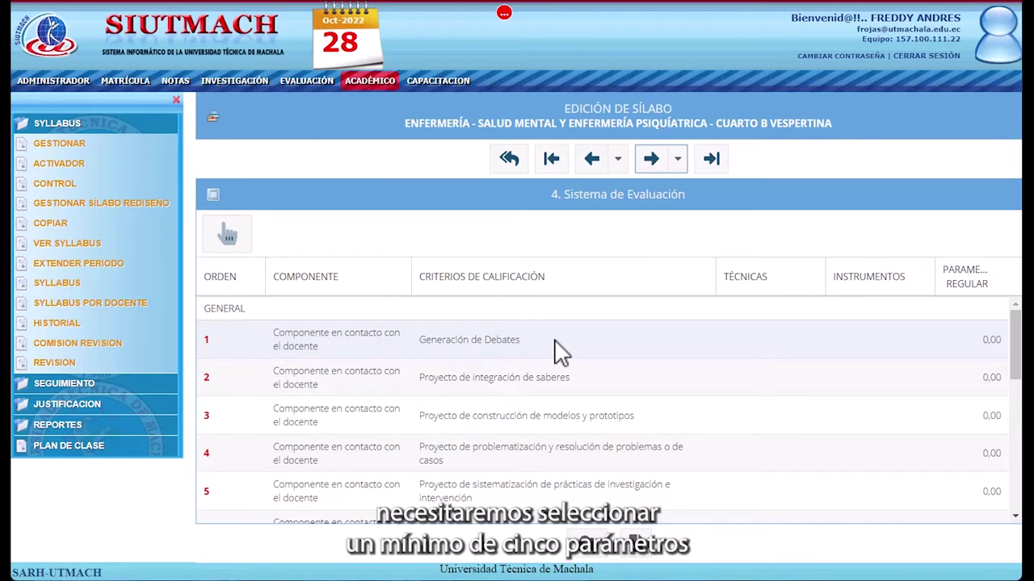
click(555, 342)
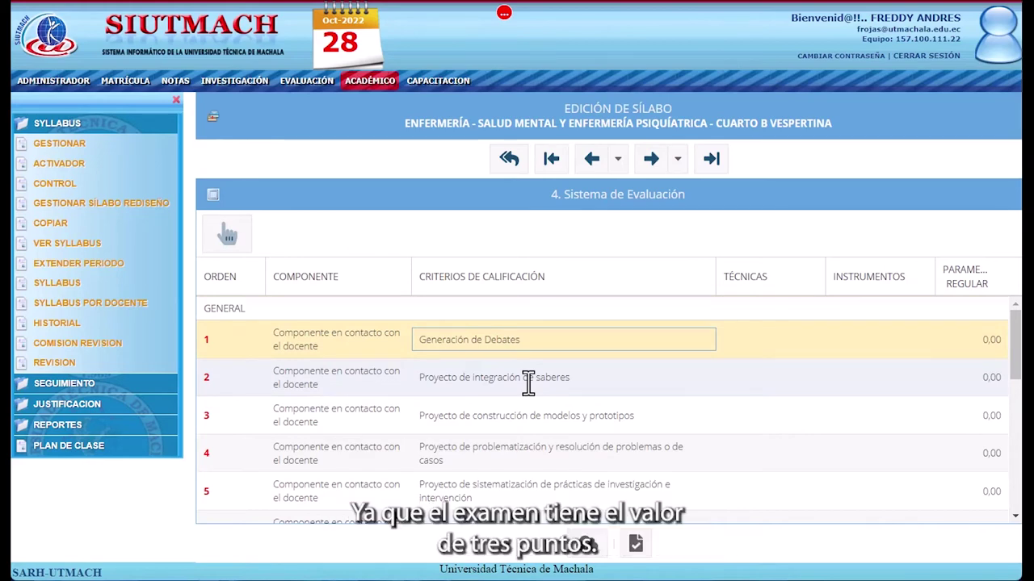
scroll(528, 383, down, 8)
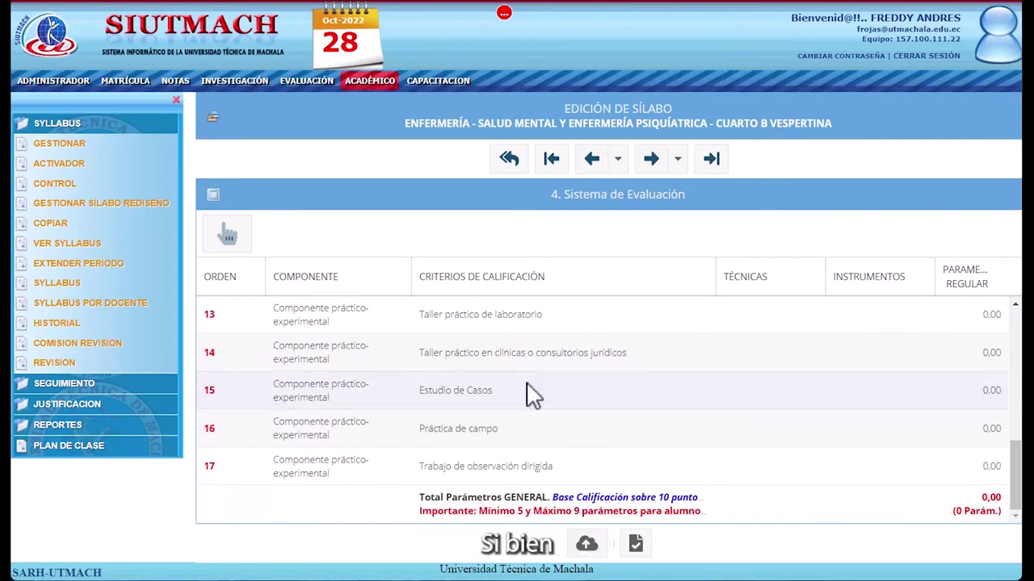
scroll(527, 387, up, 8)
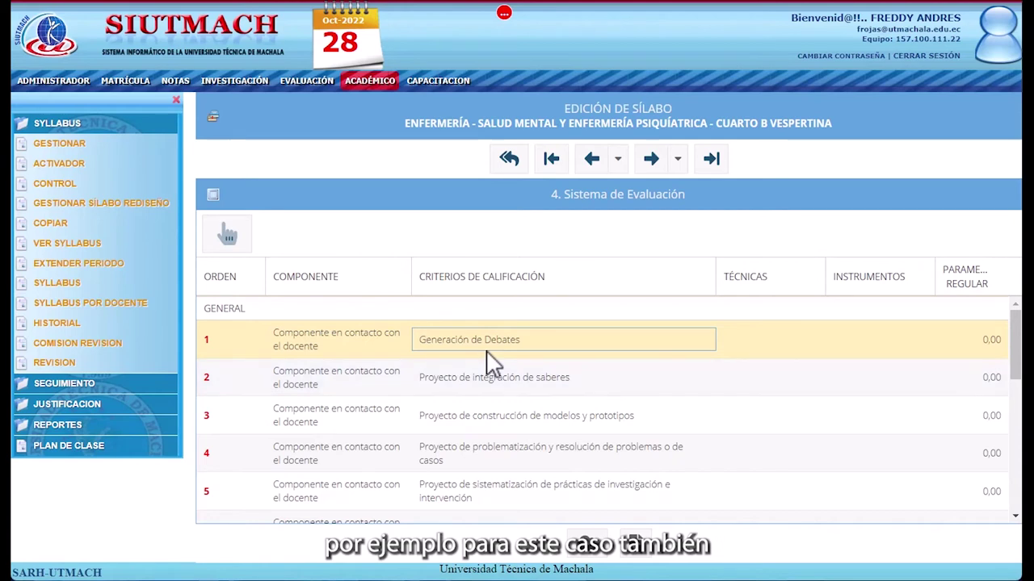
scroll(493, 363, down, 3)
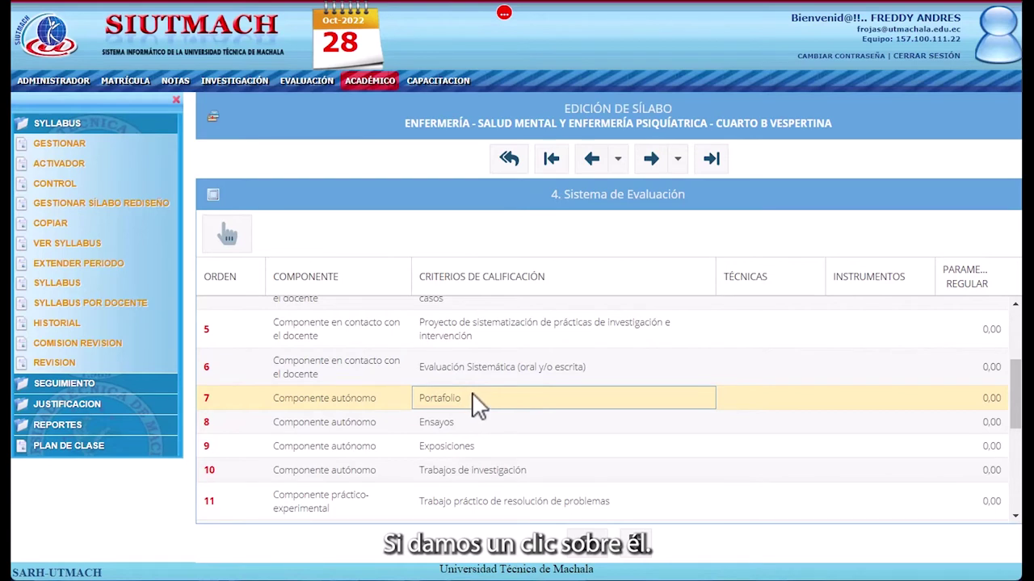
click(227, 242)
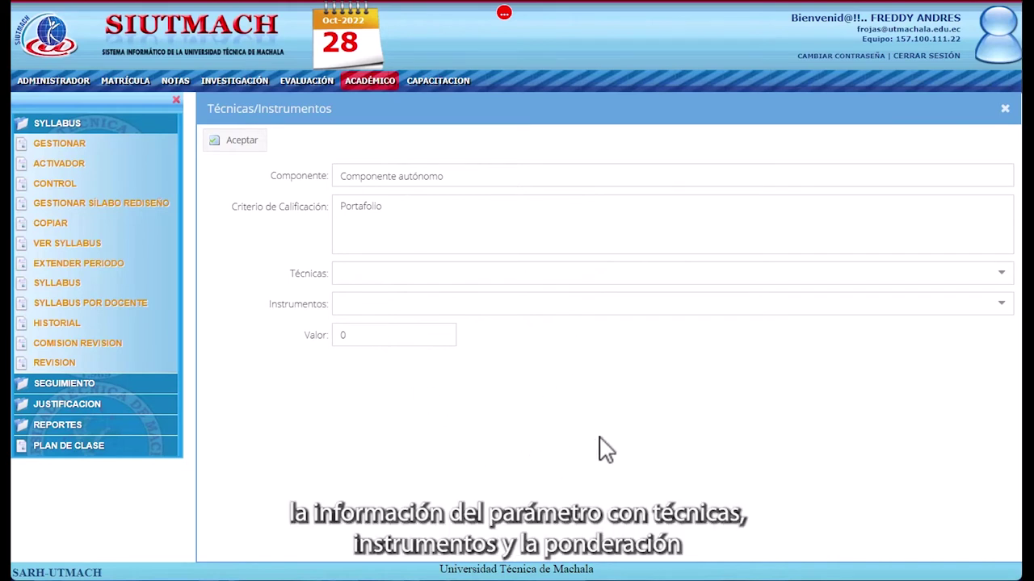
click(347, 336)
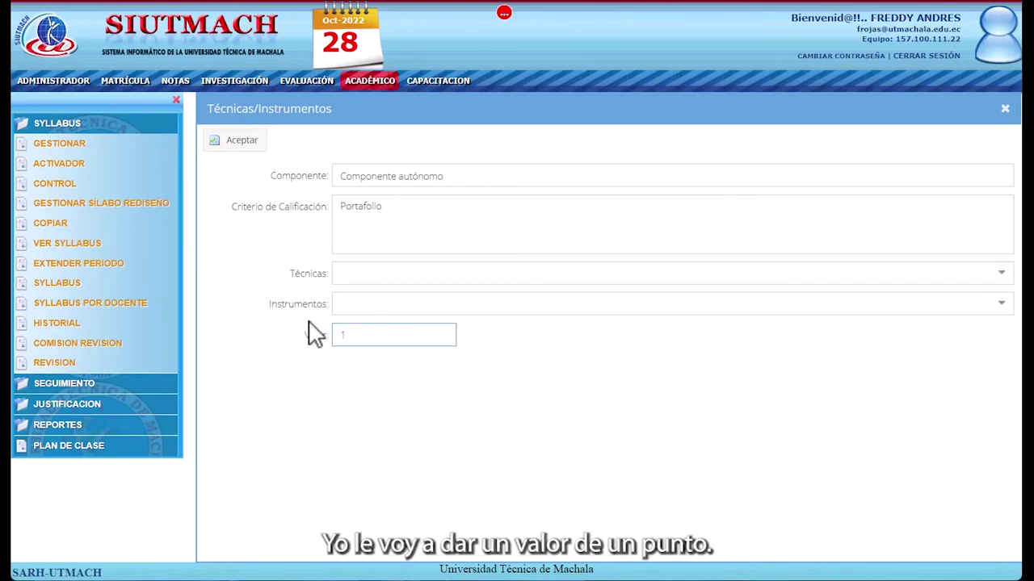
Assign the technique "Práctica o de ejecución" and the instrument "Registro anecdótico" to the Portafolio criterion and accept the form.
click(1001, 274)
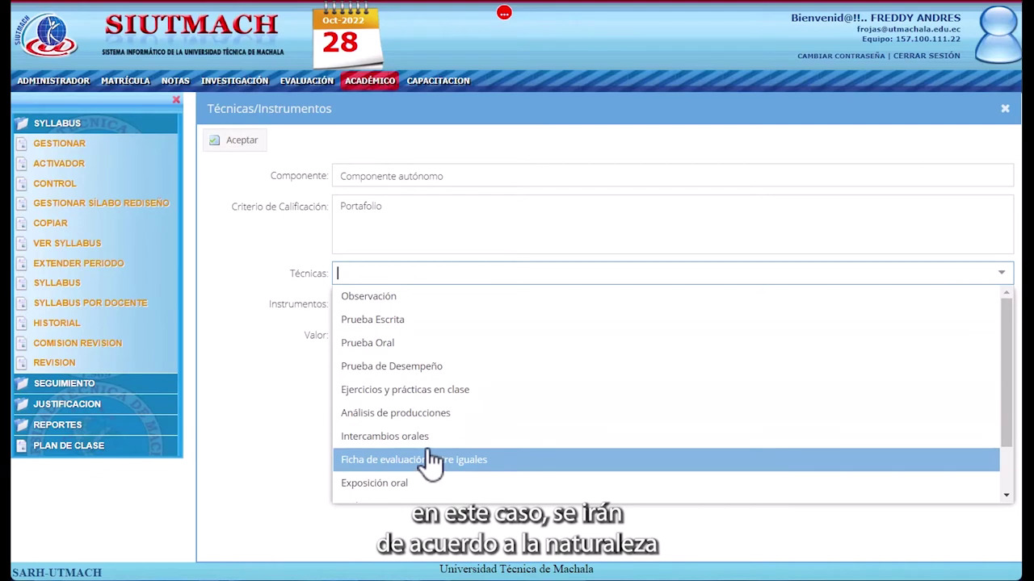
scroll(431, 461, down, 1)
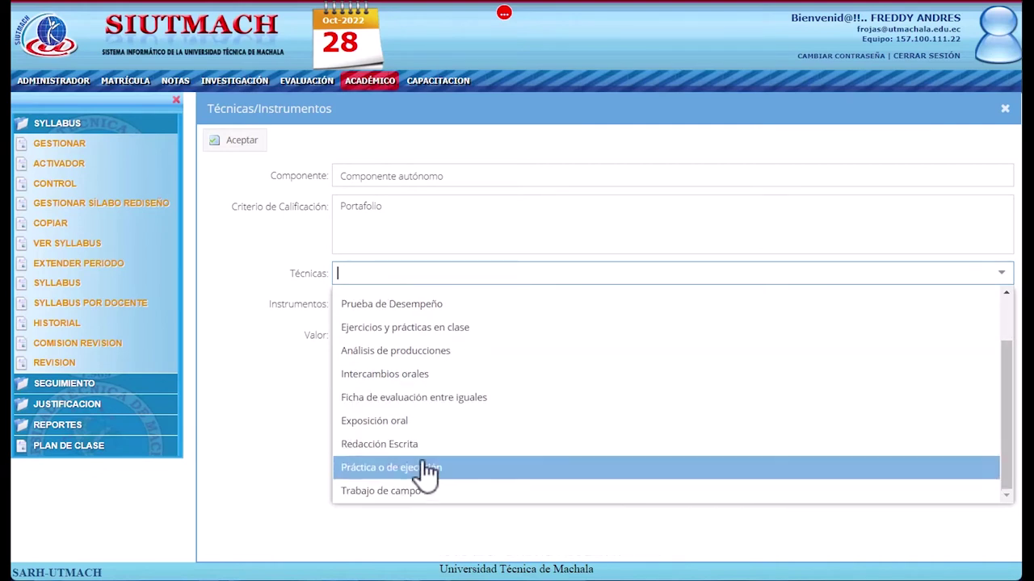
click(418, 476)
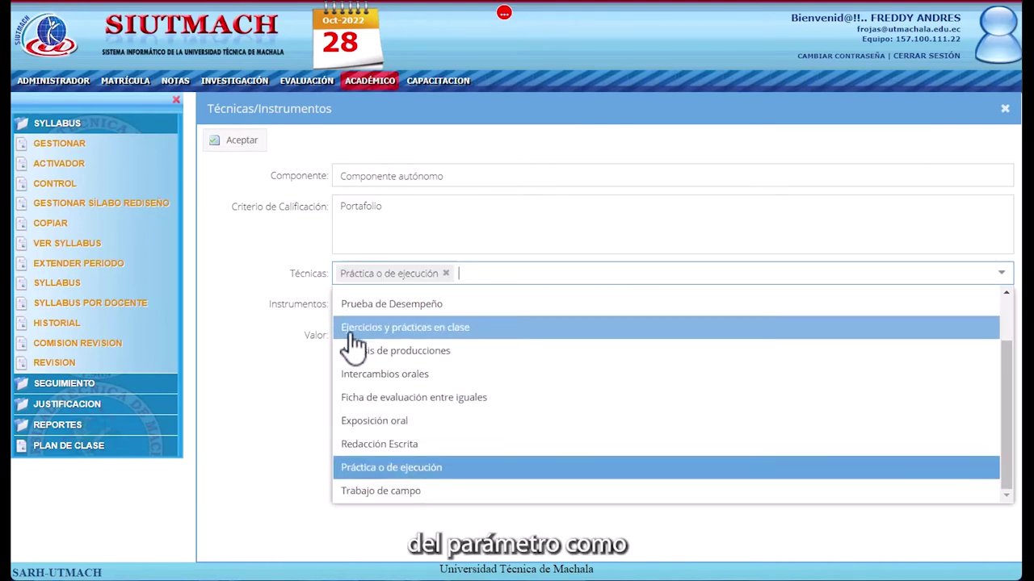
click(208, 330)
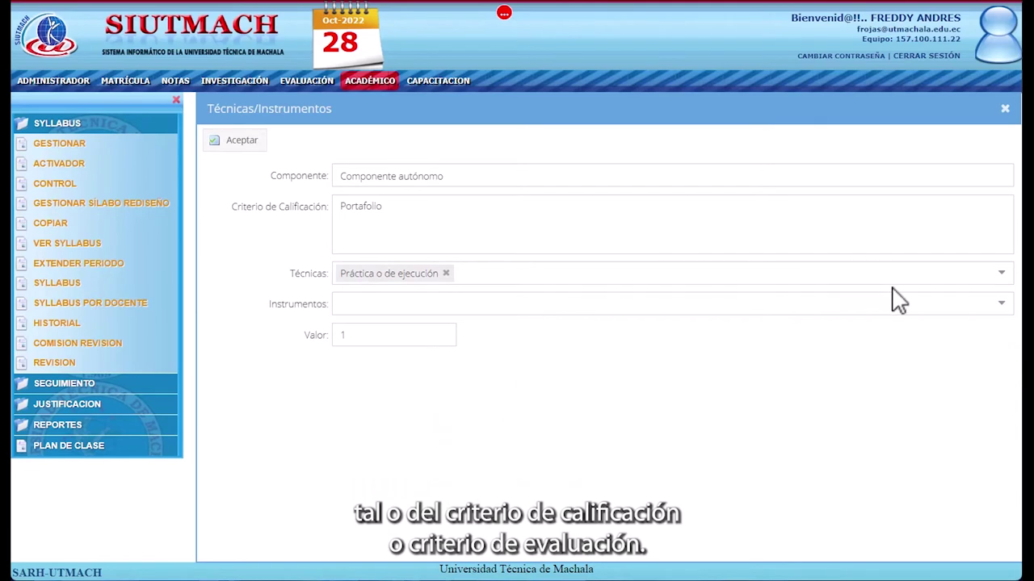
click(1001, 310)
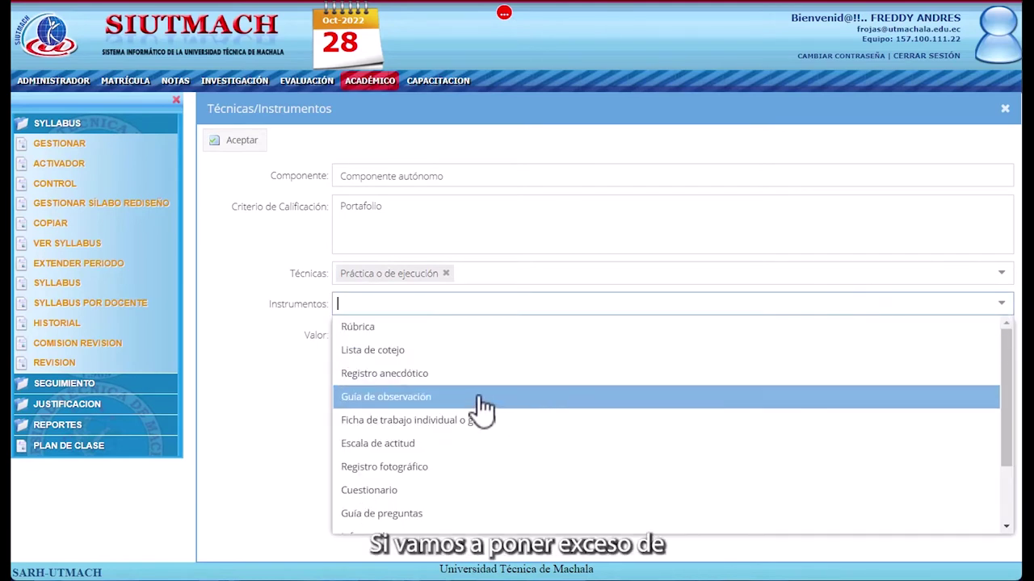
click(444, 383)
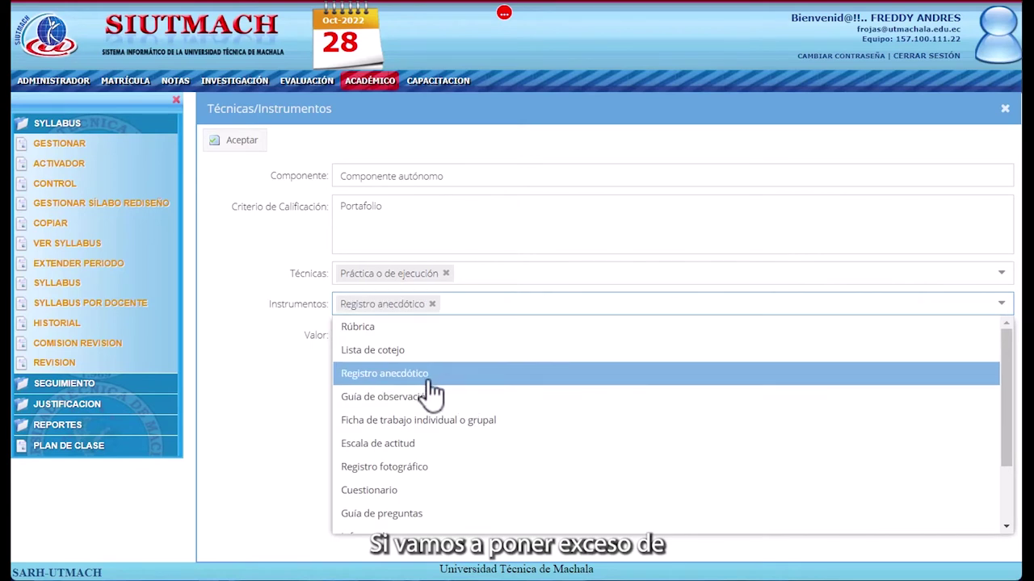
click(242, 475)
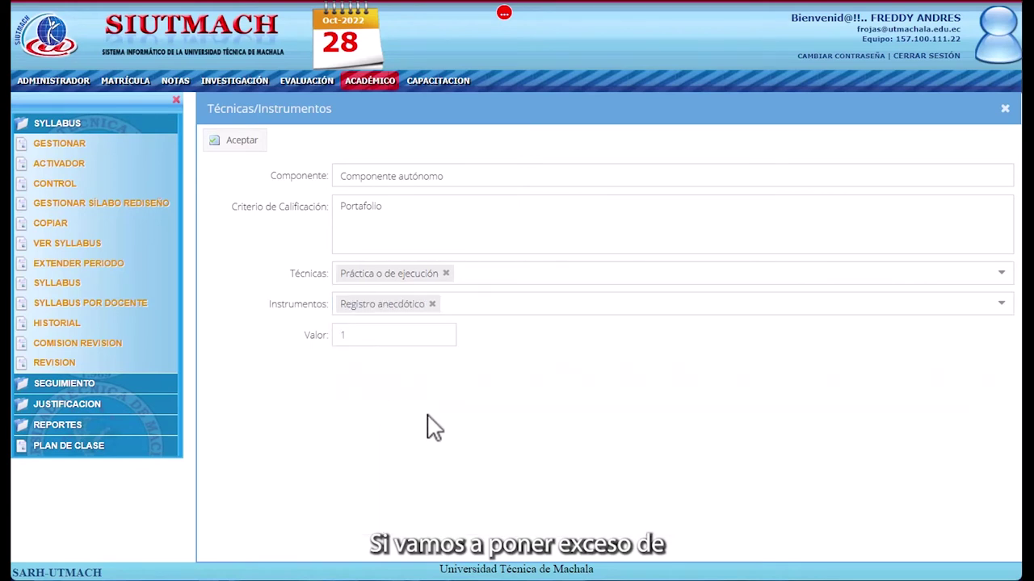
click(234, 141)
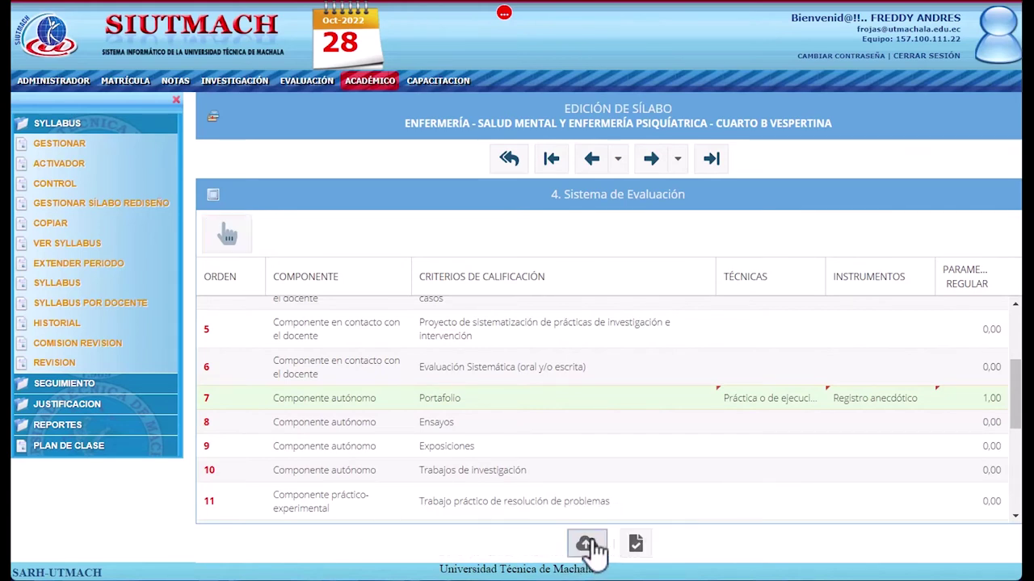
Try to save the evaluation system with only the Portafolio criterion filled in, and check the parameter total below the criteria.
click(595, 549)
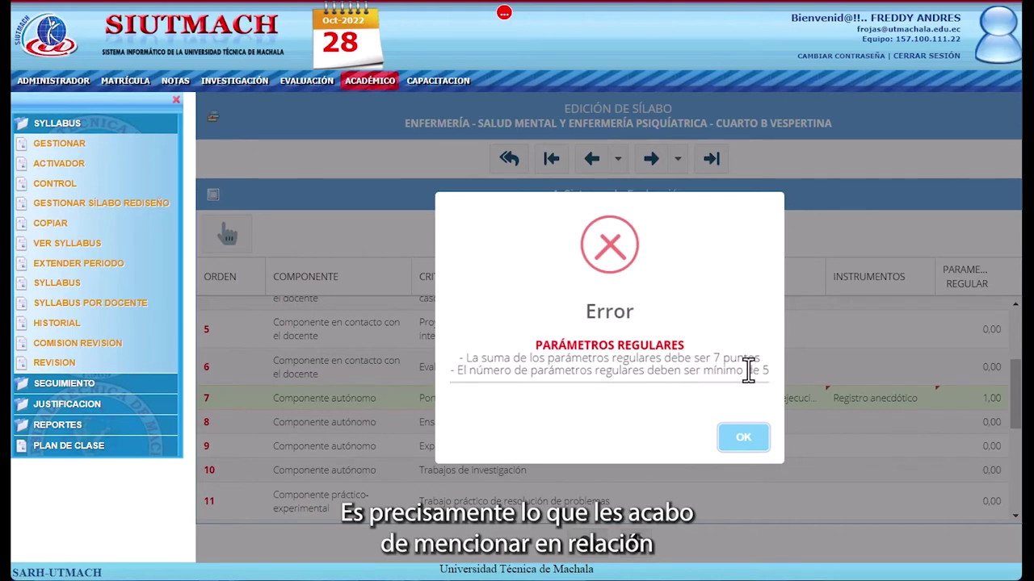
click(739, 442)
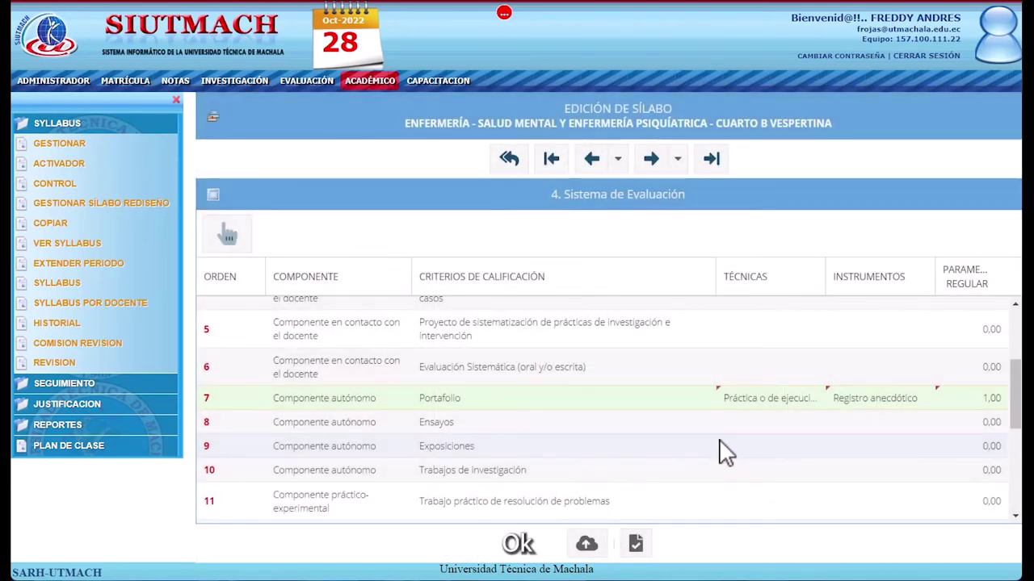
scroll(654, 444, down, 2)
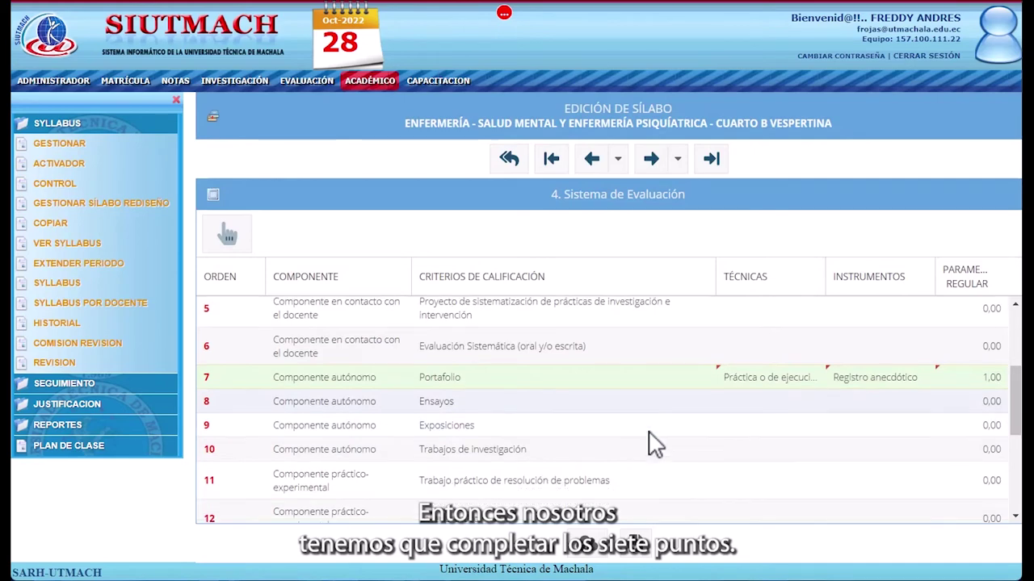
scroll(654, 444, down, 5)
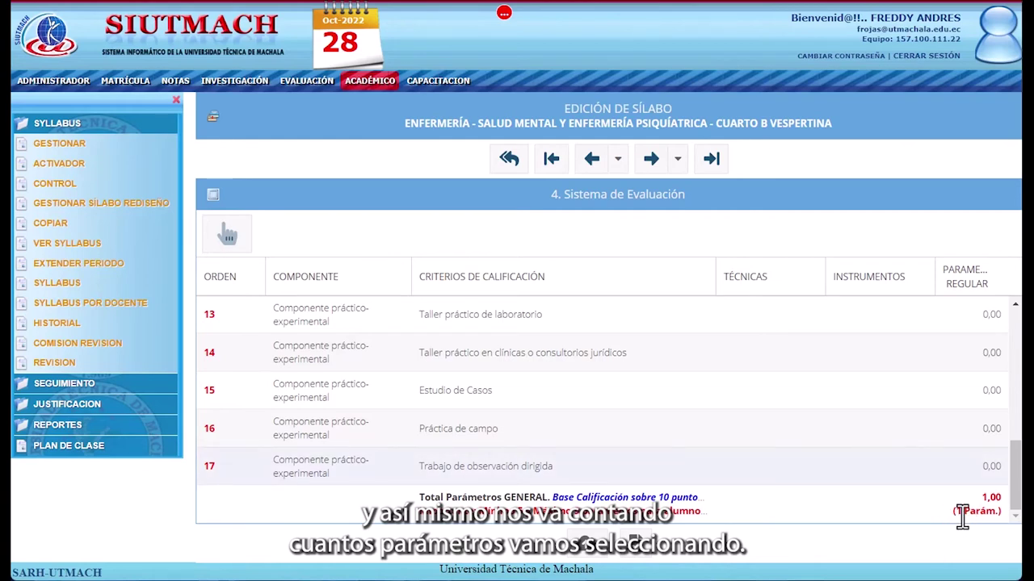
scroll(962, 517, up, 5)
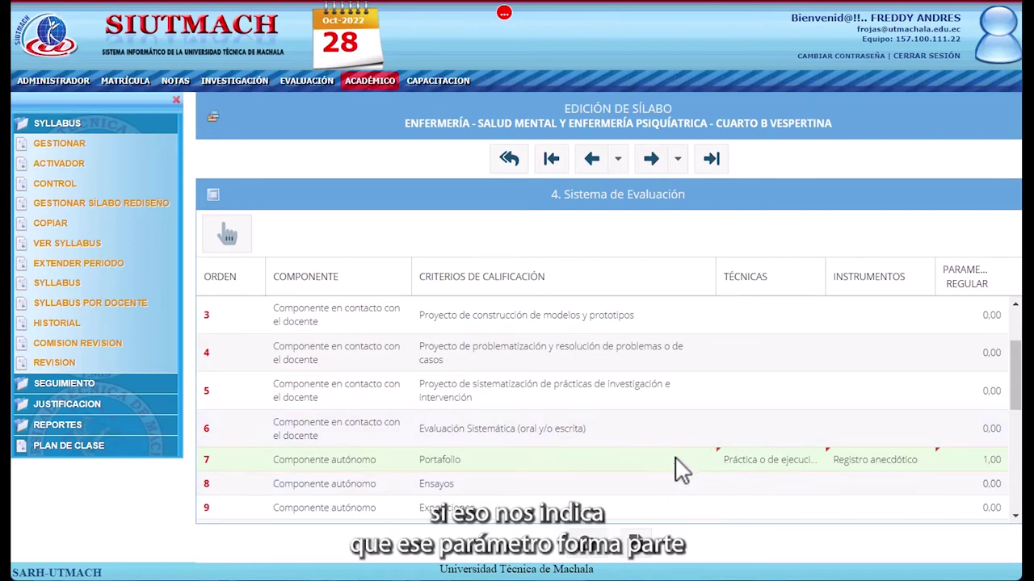
Open the "Evaluación Sistemática (oral y/o escrita)" criterion and assign it the techniques "Prueba Escrita" and "Prueba Oral".
scroll(682, 467, up, 2)
scroll(682, 467, down, 2)
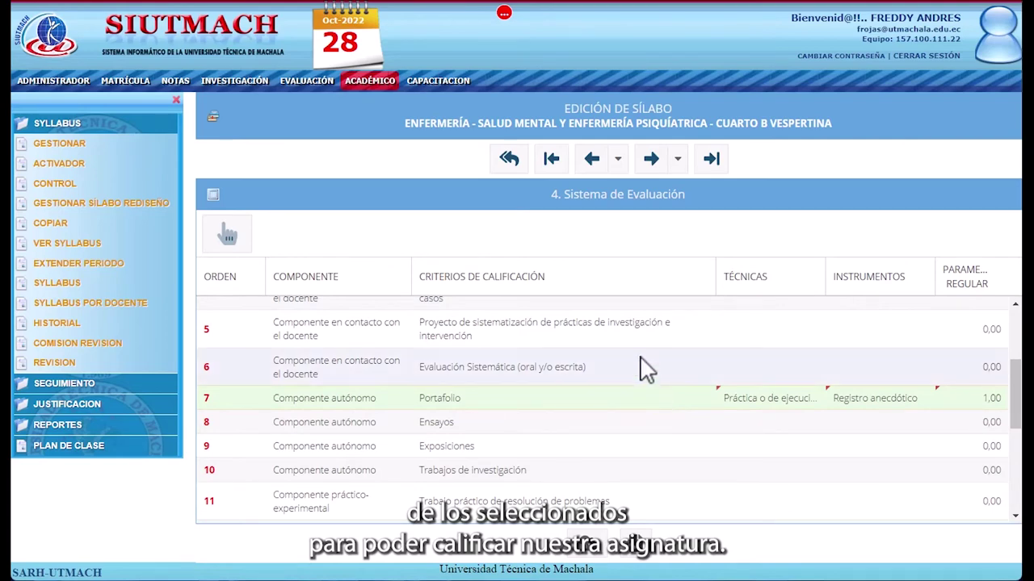
scroll(639, 370, up, 2)
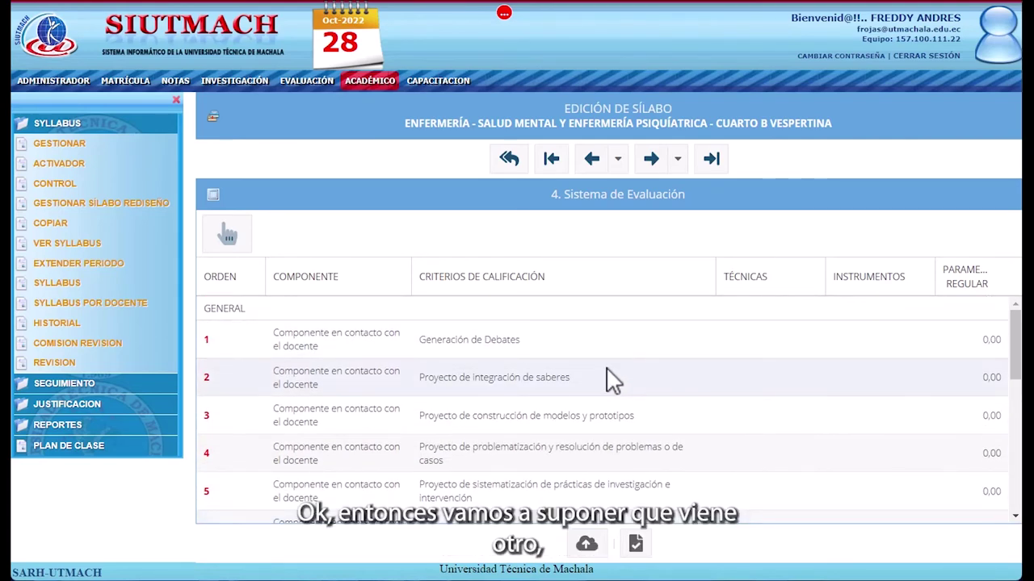
scroll(533, 440, down, 1)
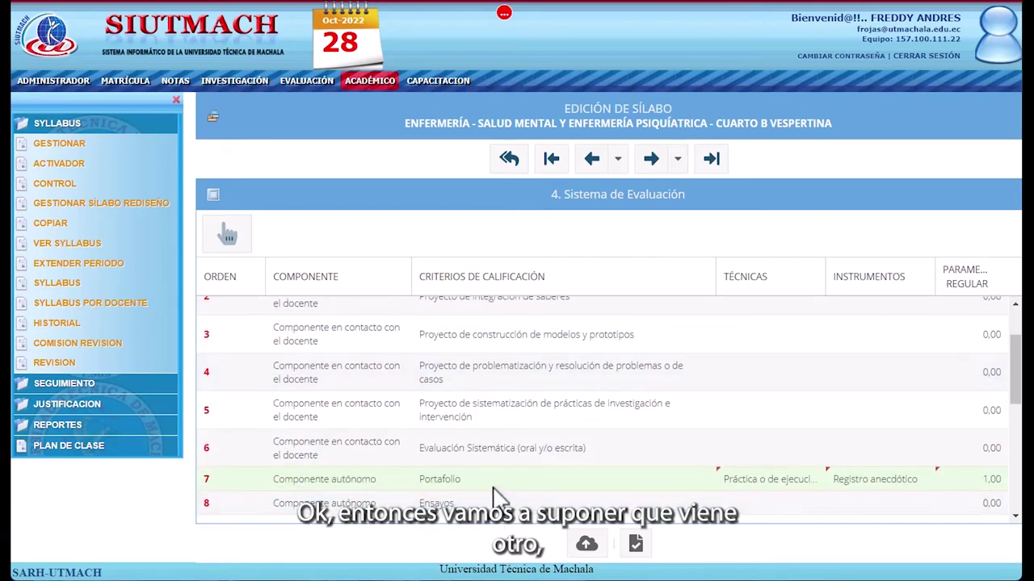
scroll(484, 469, down, 2)
click(450, 366)
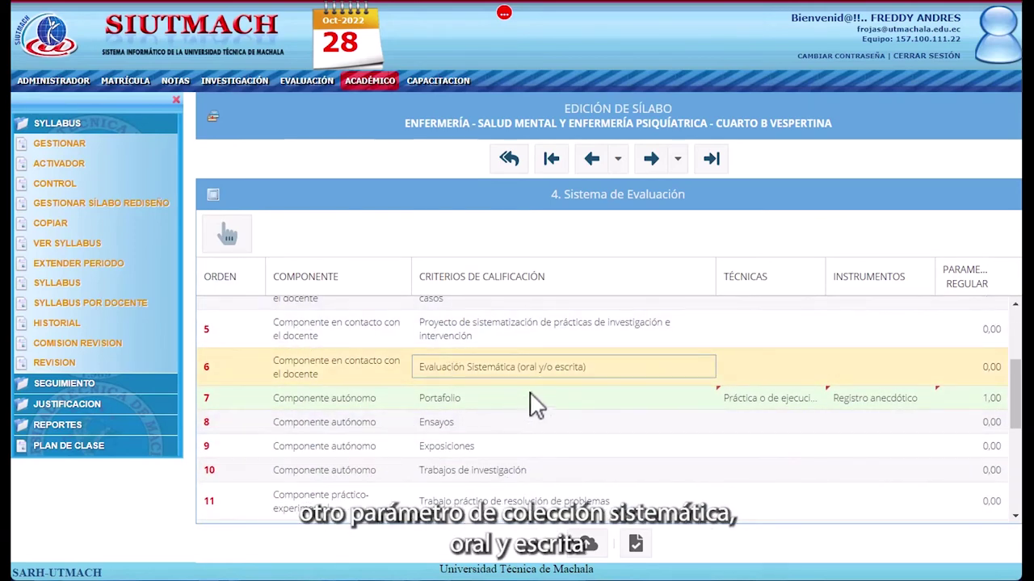
click(226, 236)
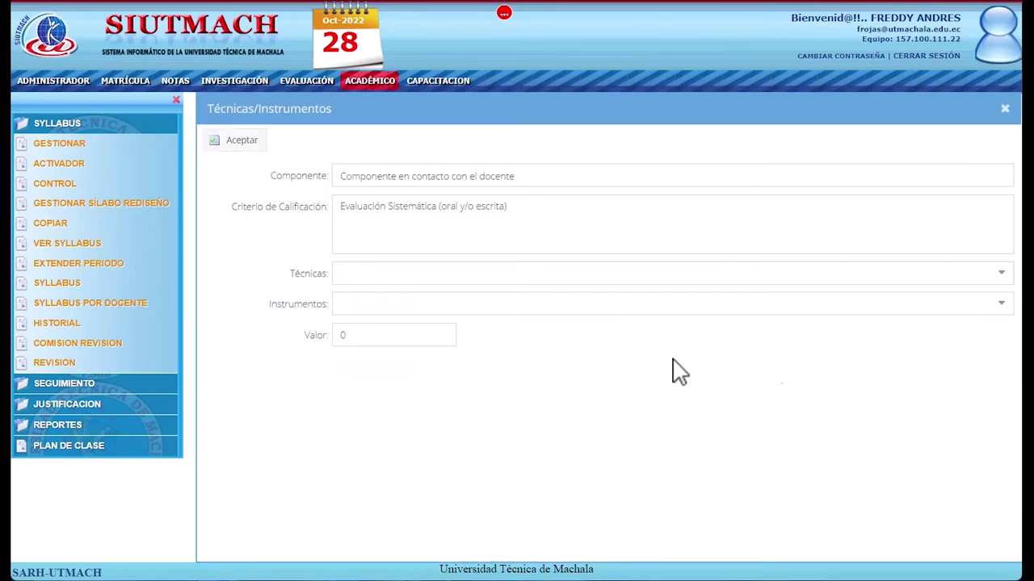
click(1002, 275)
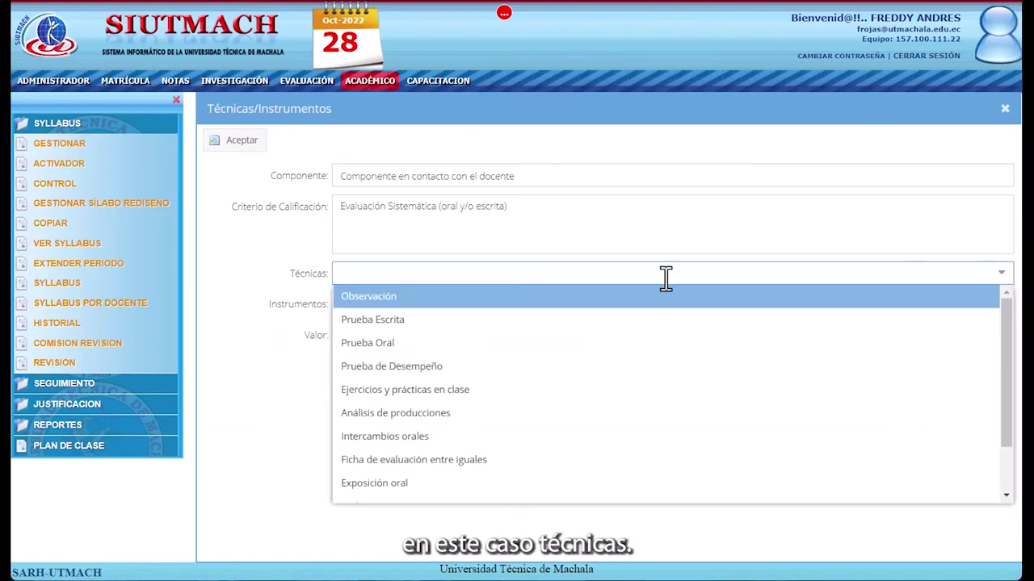
click(483, 322)
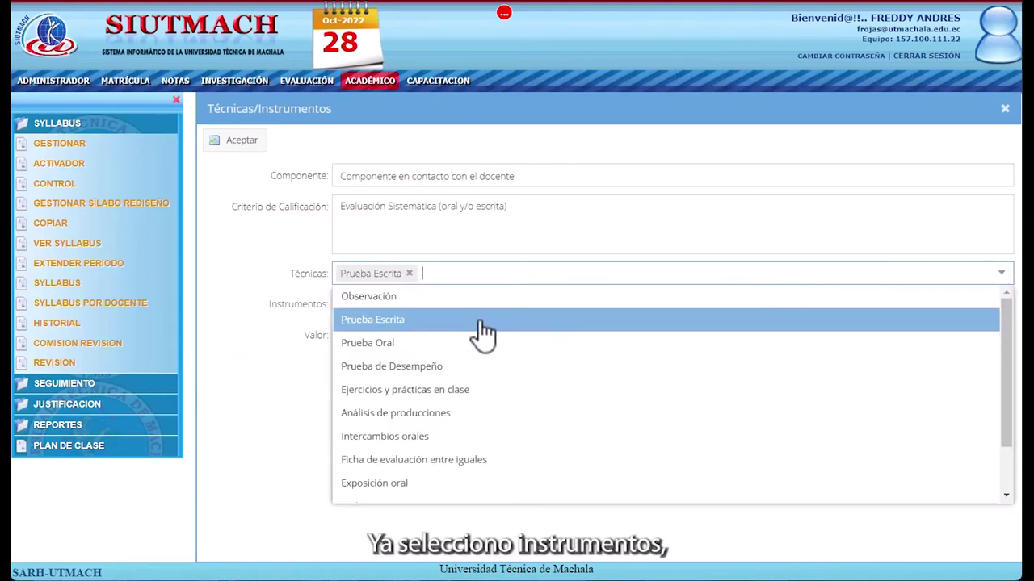
click(453, 345)
click(206, 349)
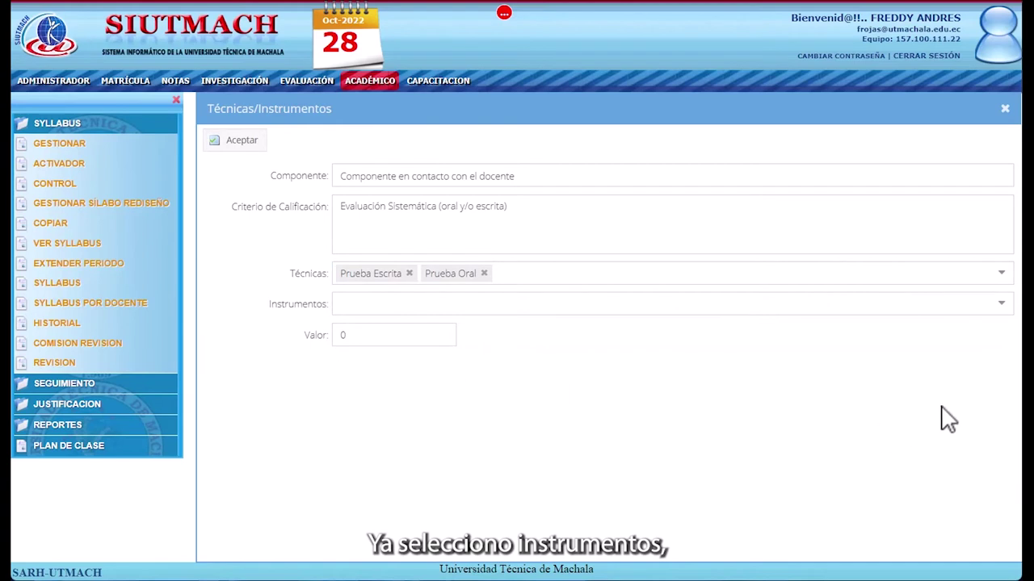
Assign the instrument "Cuestionario" to the systematic evaluation criterion and set its value to 2.
click(799, 299)
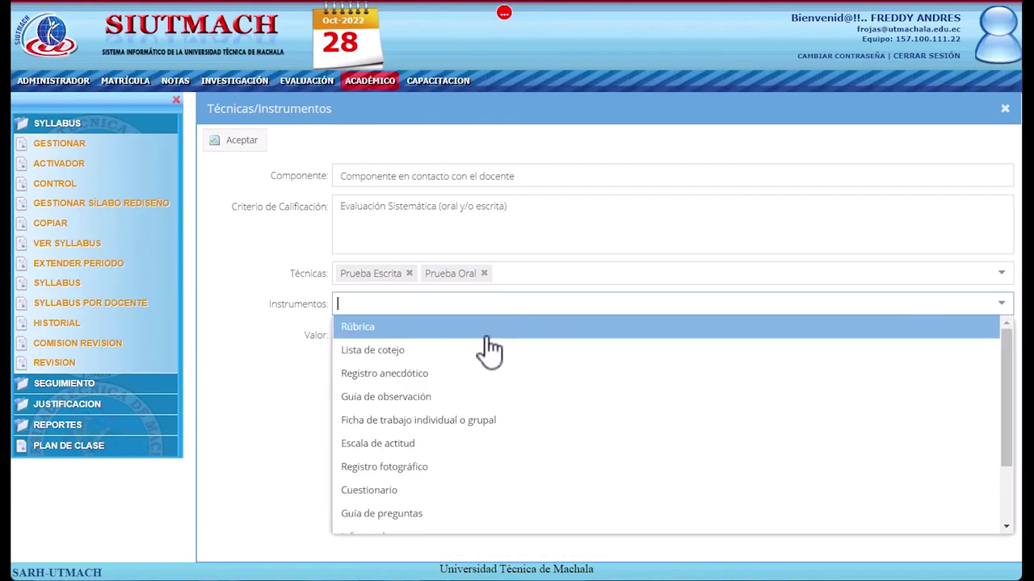
scroll(456, 390, down, 2)
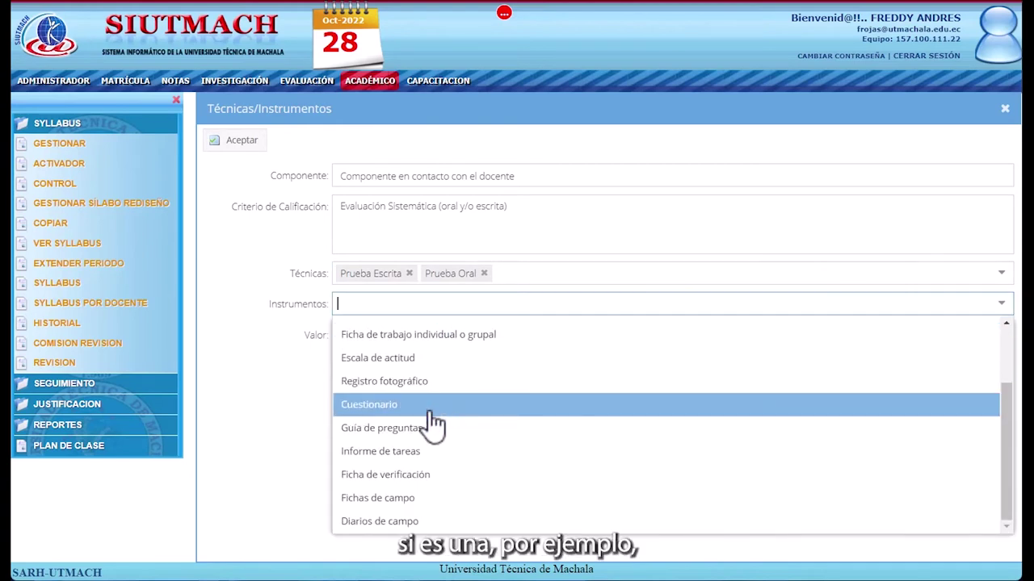
click(428, 408)
click(216, 412)
click(335, 335)
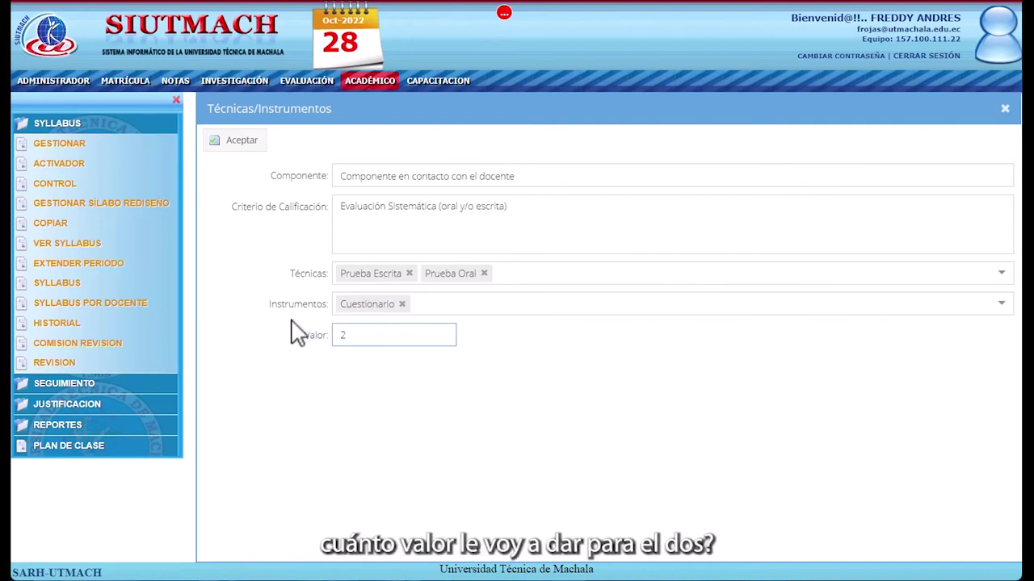
Accept the systematic evaluation criterion's form and check the parameter total below the criteria.
click(235, 141)
scroll(961, 496, down, 2)
scroll(957, 490, down, 3)
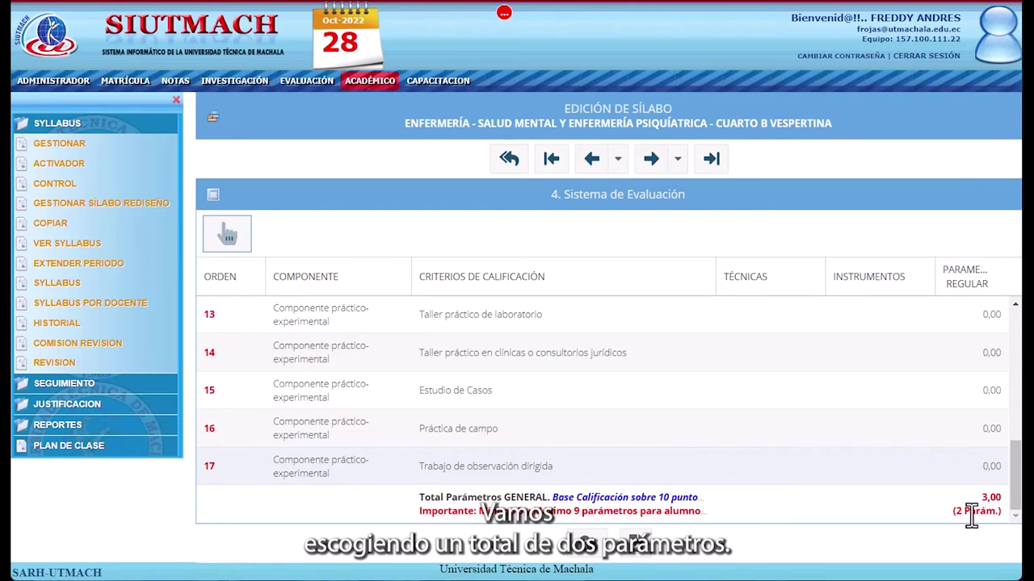
Open the "Exposiciones" criterion and assign it the techniques "Ejercicios y prácticas en clase" and "Exposición oral".
scroll(971, 517, up, 5)
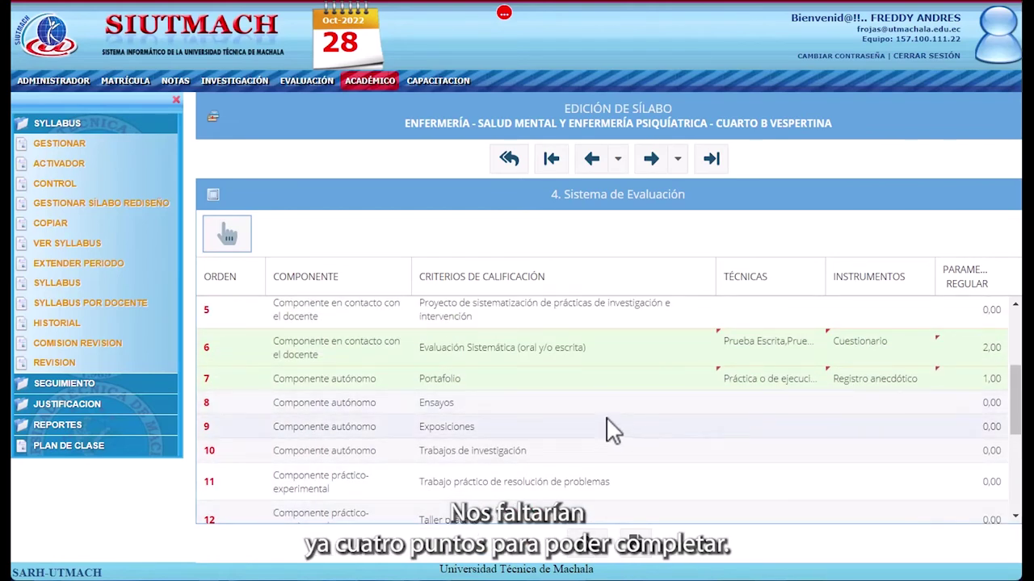
click(530, 431)
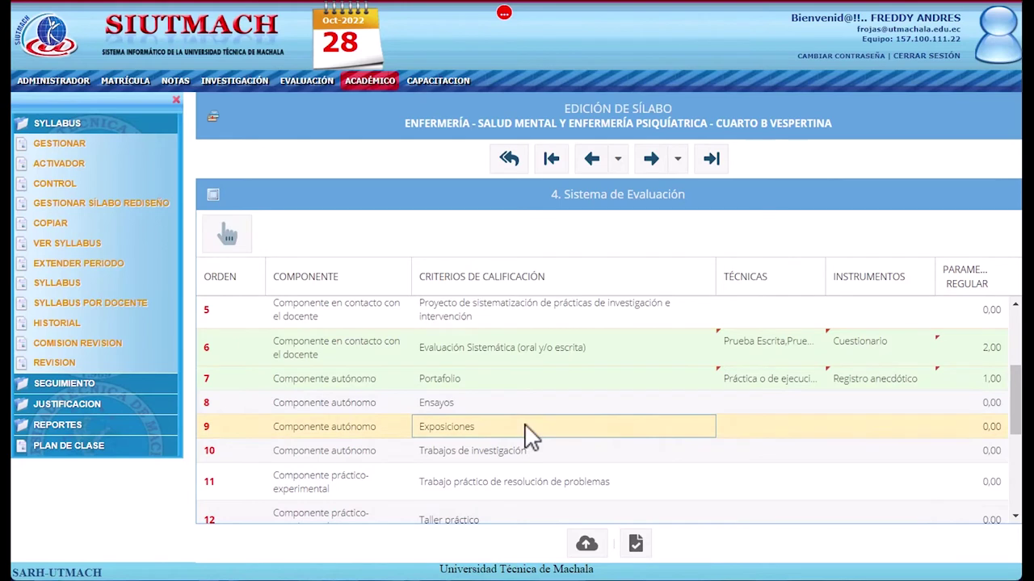
click(227, 238)
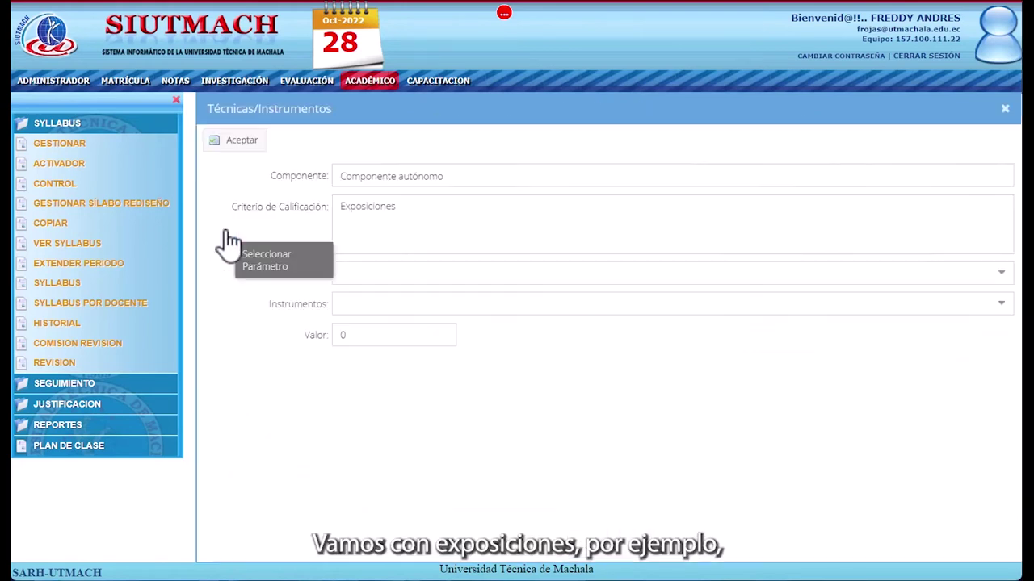
click(589, 273)
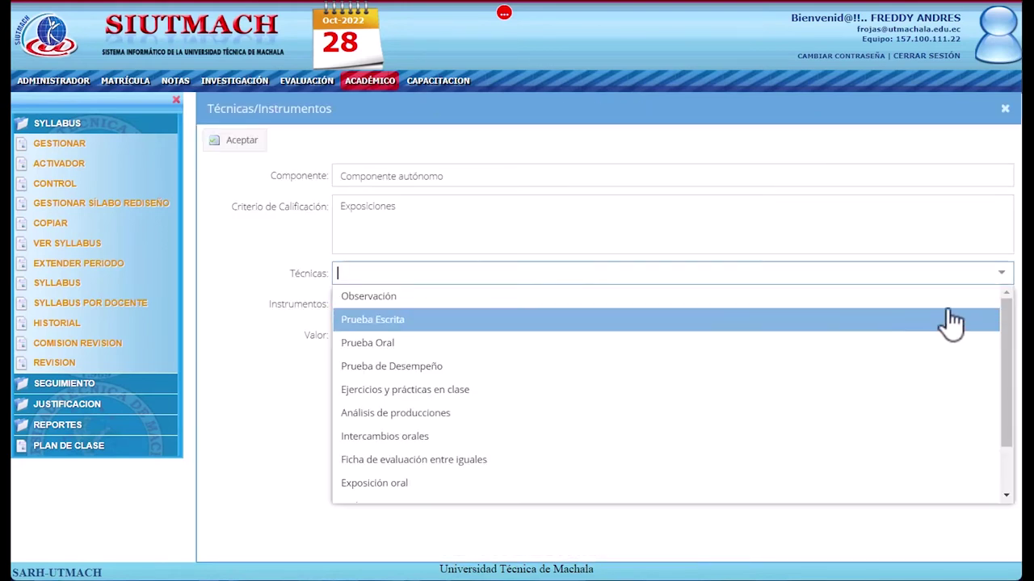
click(424, 396)
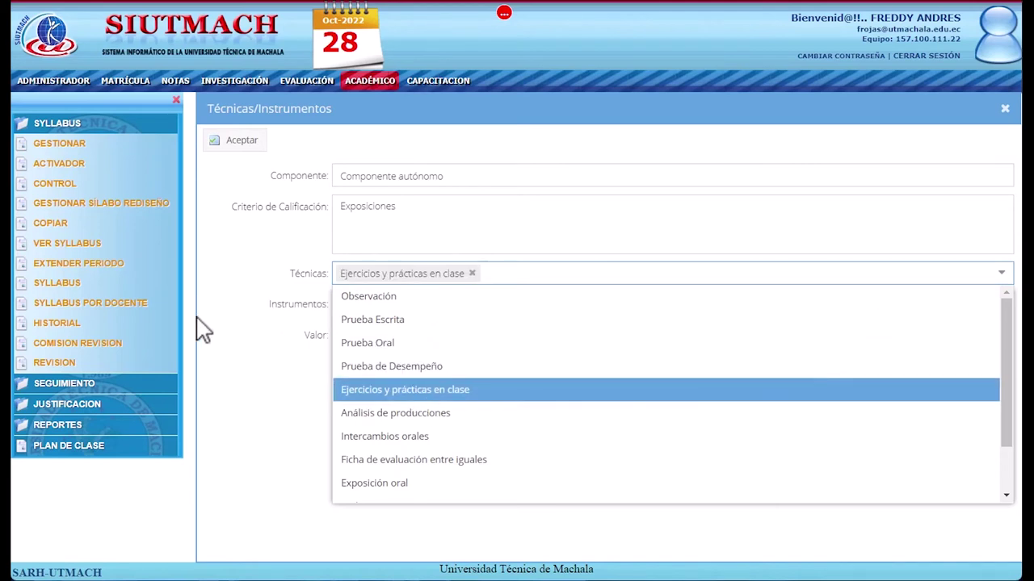
click(355, 482)
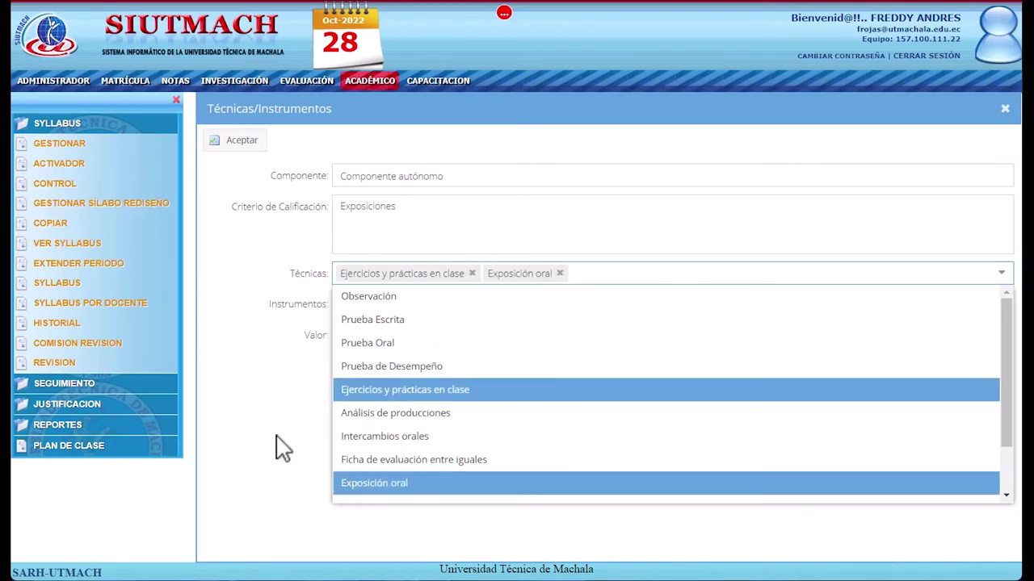
click(277, 445)
Assign the instruments "Cuestionario" and "Guía de preguntas" to the Exposiciones criterion.
click(998, 306)
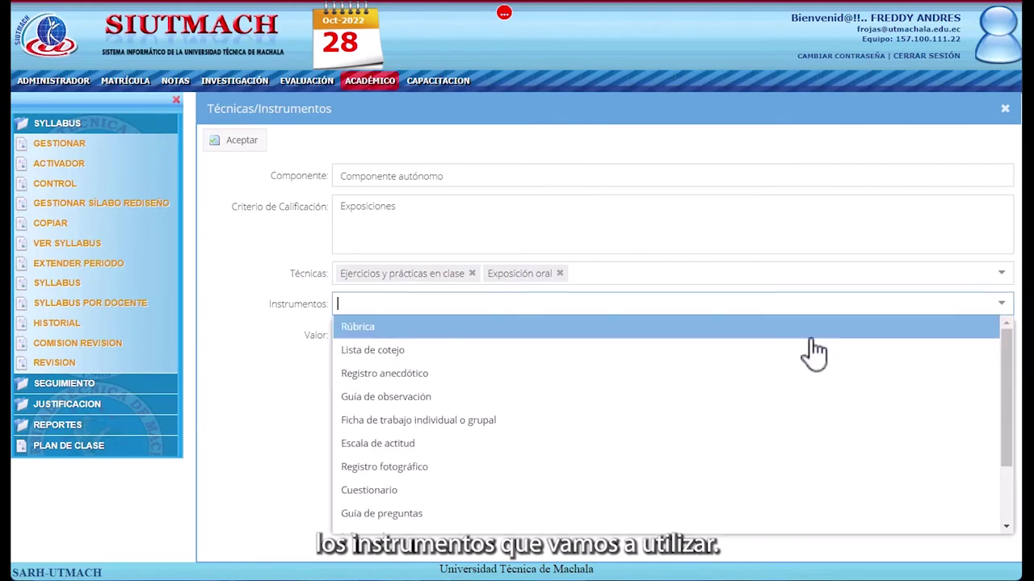
scroll(533, 397, down, 1)
scroll(532, 397, down, 1)
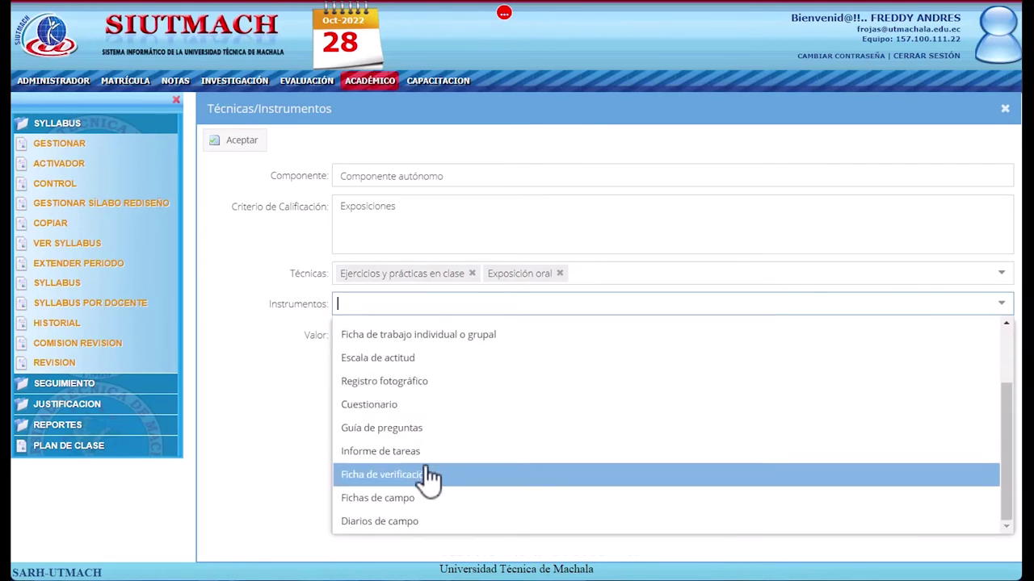
click(408, 415)
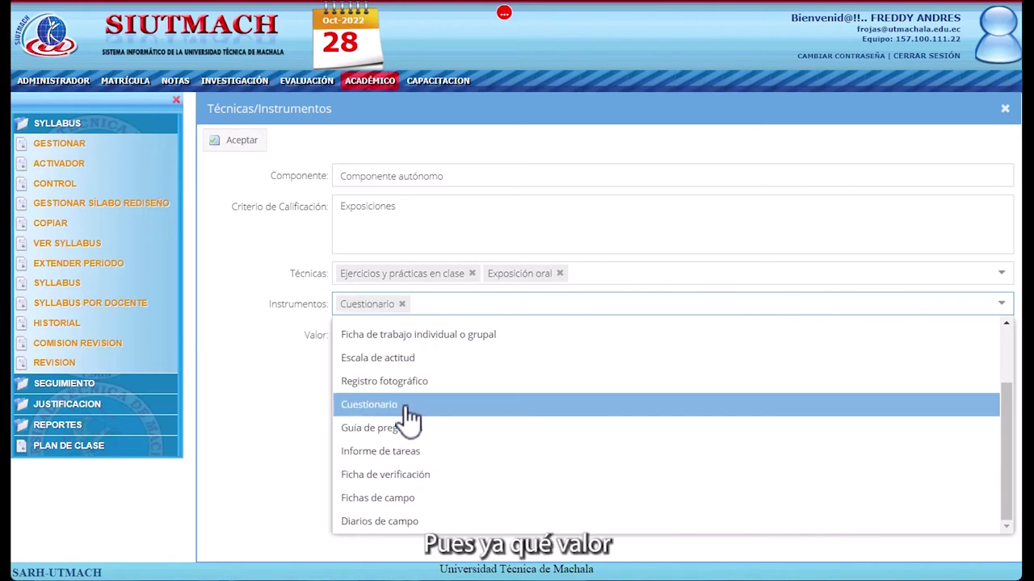
click(404, 428)
click(284, 401)
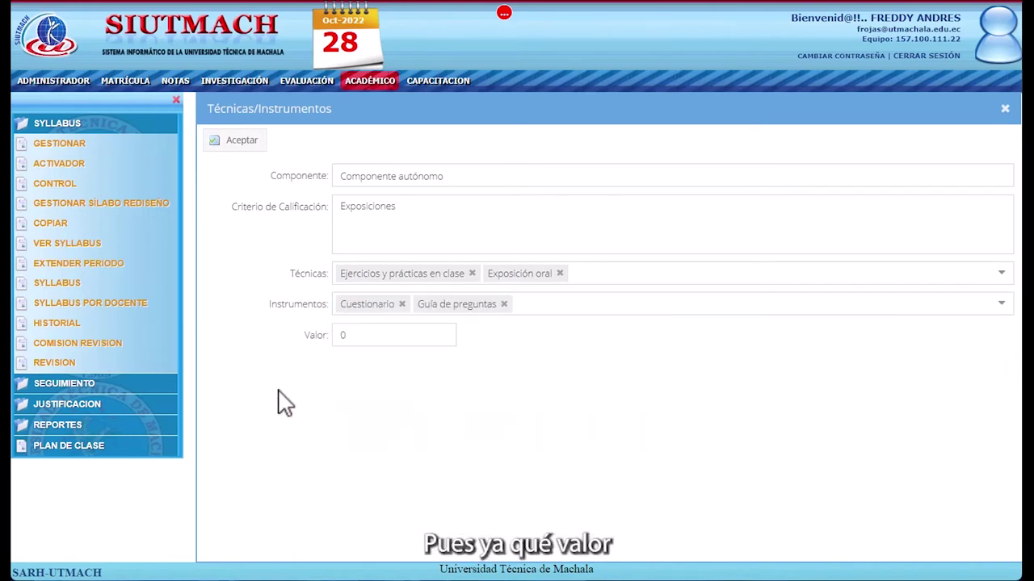
Set the value of the Exposiciones criterion to 2, accept the form and check the parameter total.
click(375, 335)
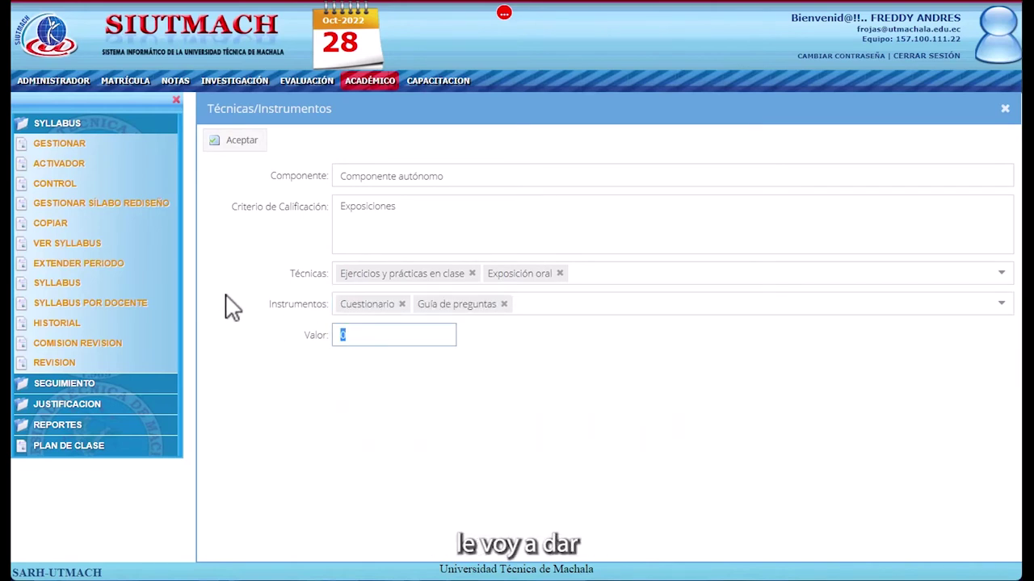
text(2)
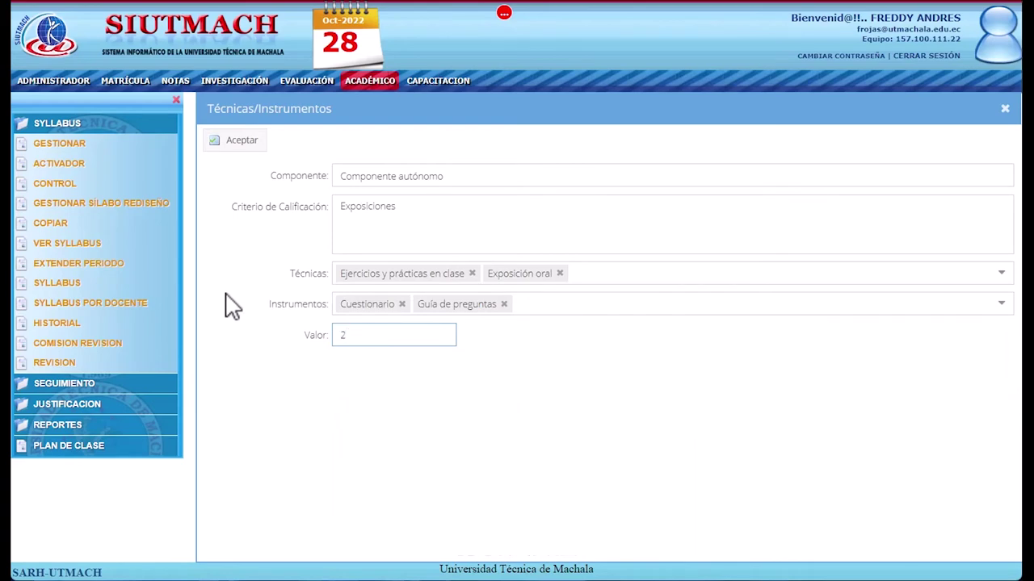
click(228, 142)
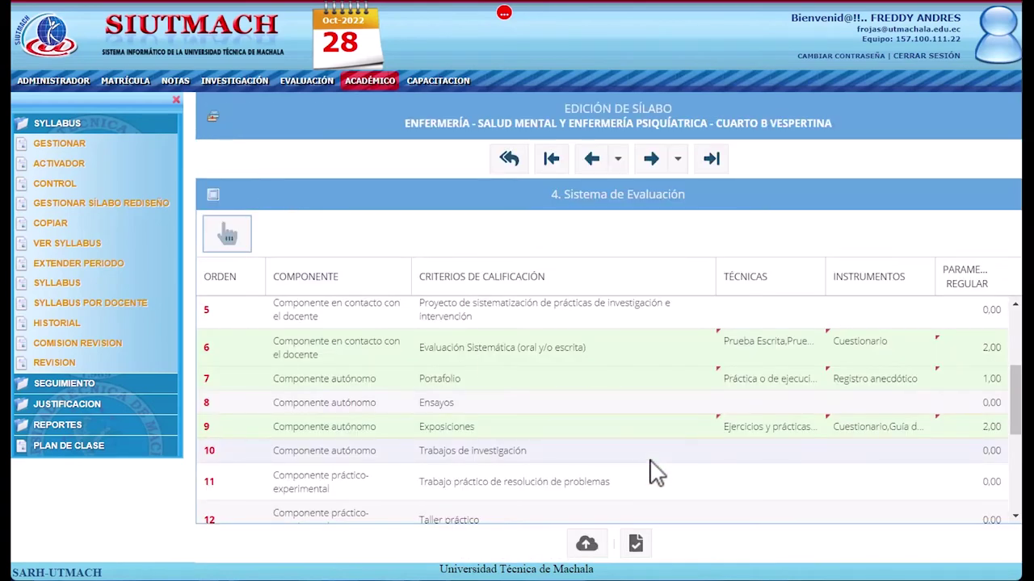
scroll(655, 472, down, 5)
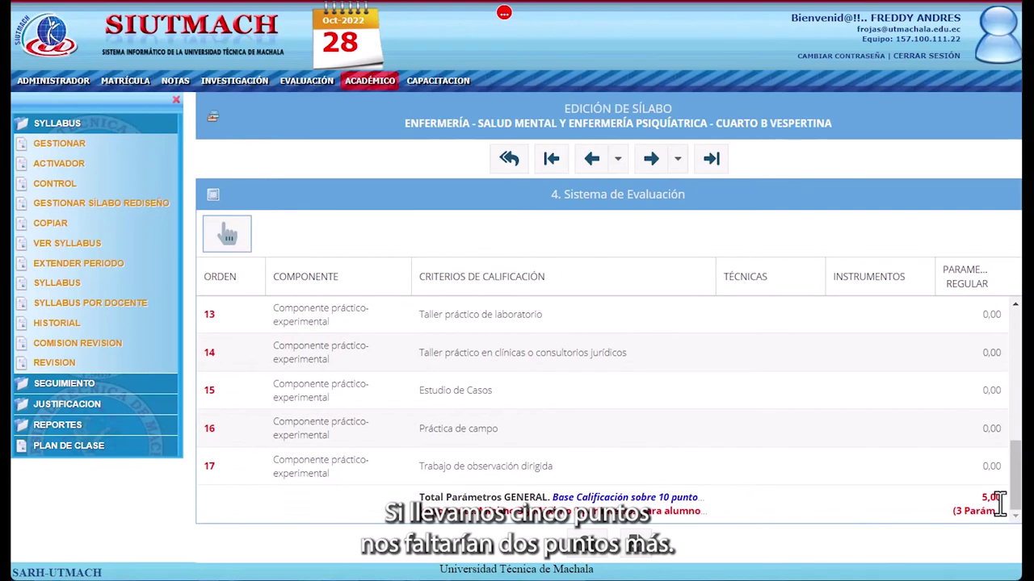
Open the "Trabajos de investigación" criterion and assign it the technique "Intercambios orales".
scroll(1000, 502, up, 4)
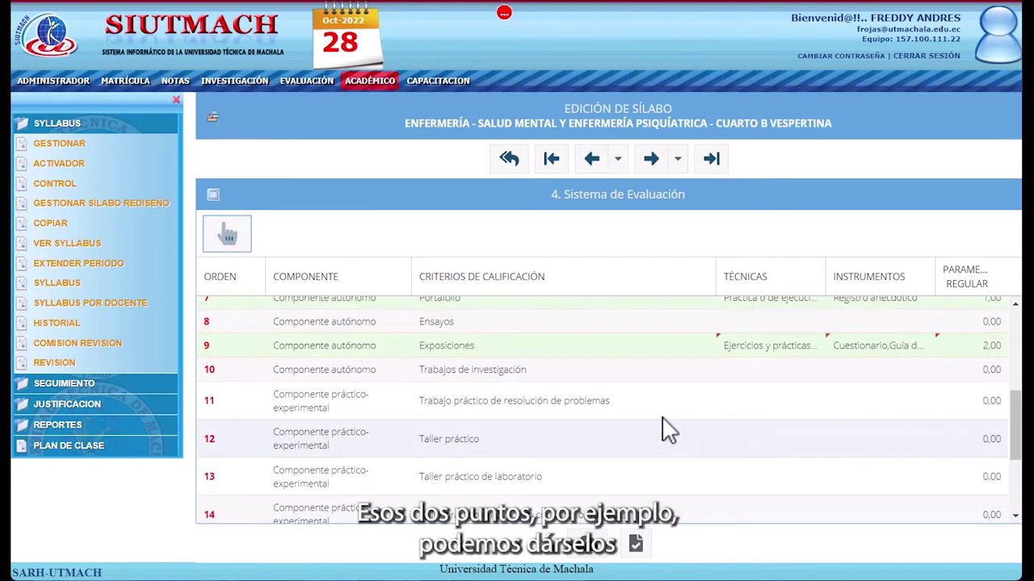
click(522, 371)
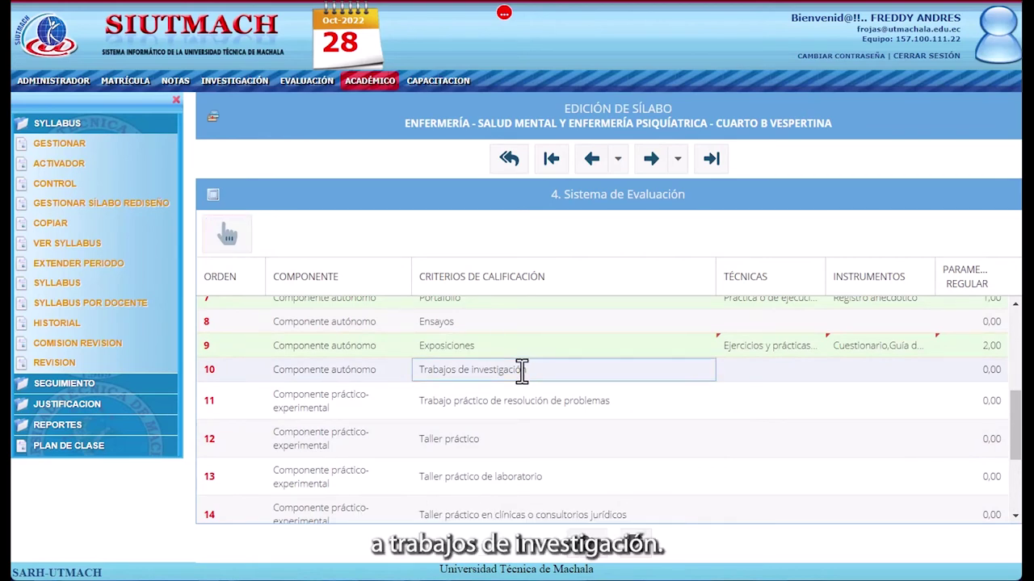
click(228, 235)
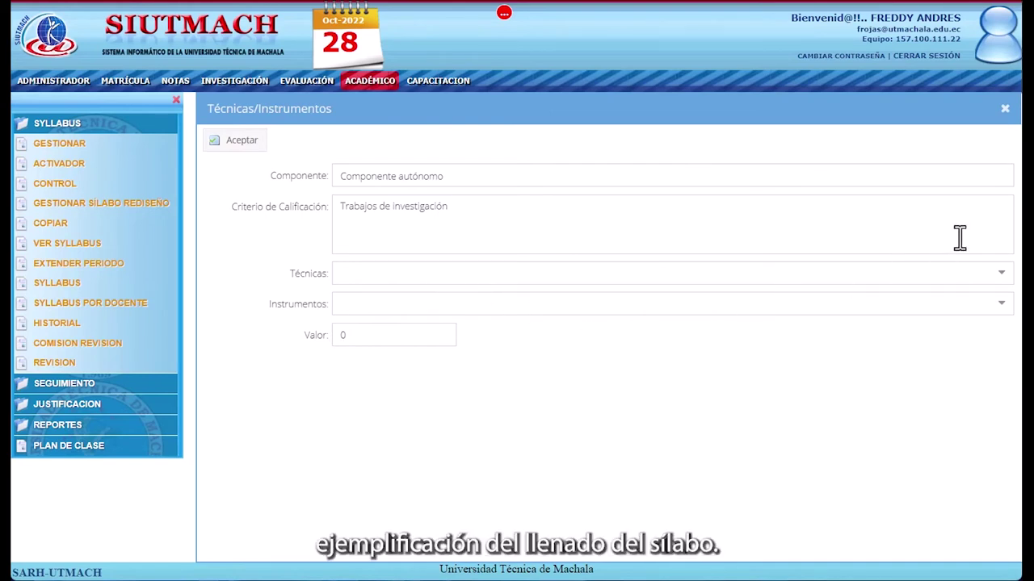
click(1002, 282)
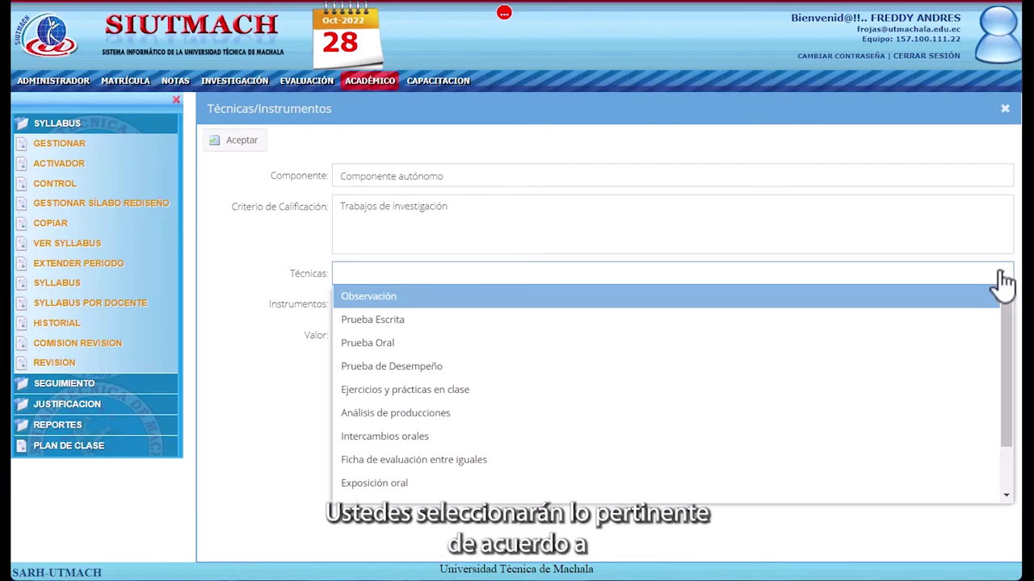
click(484, 440)
click(270, 383)
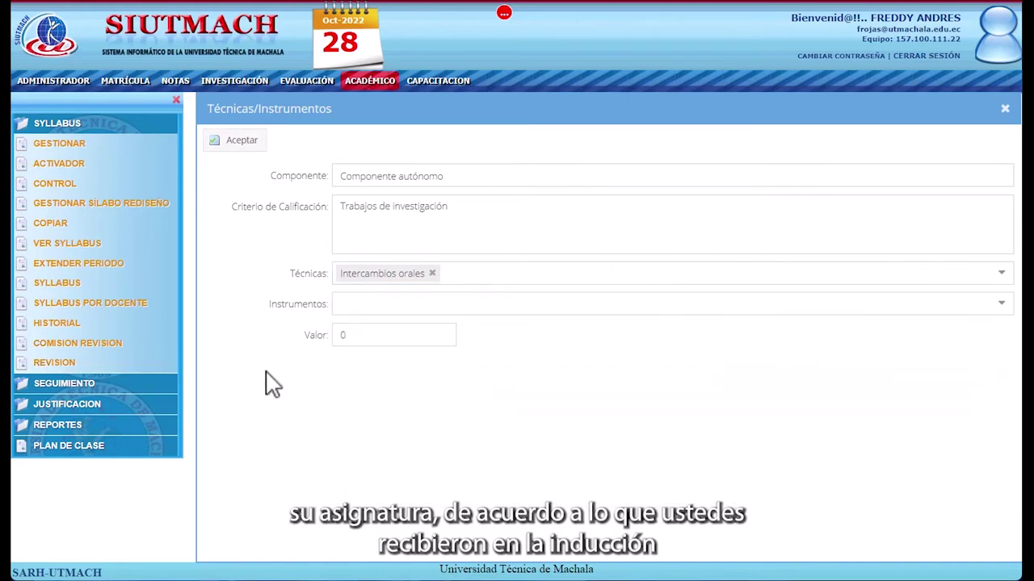
Assign the instrument "Informe de tareas" to the research work criterion with a value of 2 and accept the form.
click(402, 305)
scroll(452, 380, down, 2)
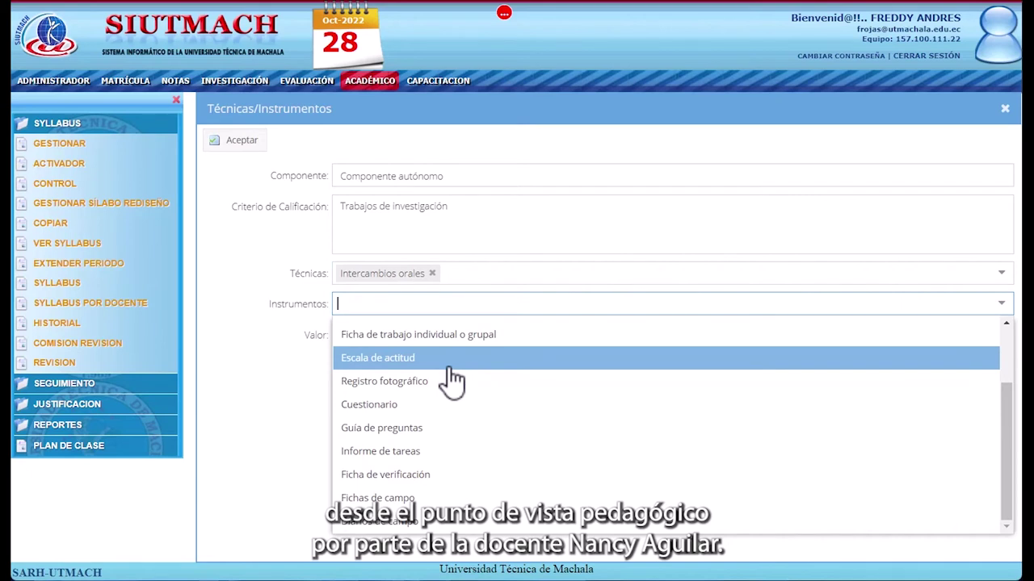
click(386, 456)
click(301, 446)
double_click(333, 339)
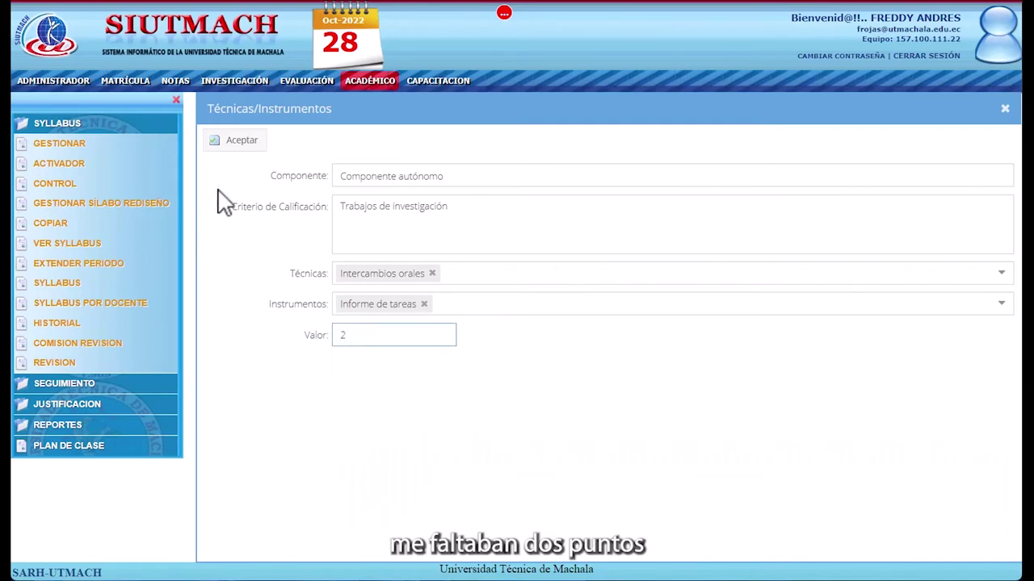
click(214, 142)
Check the parameter total and try to save the evaluation system with only four criteria filled in.
scroll(735, 378, down, 3)
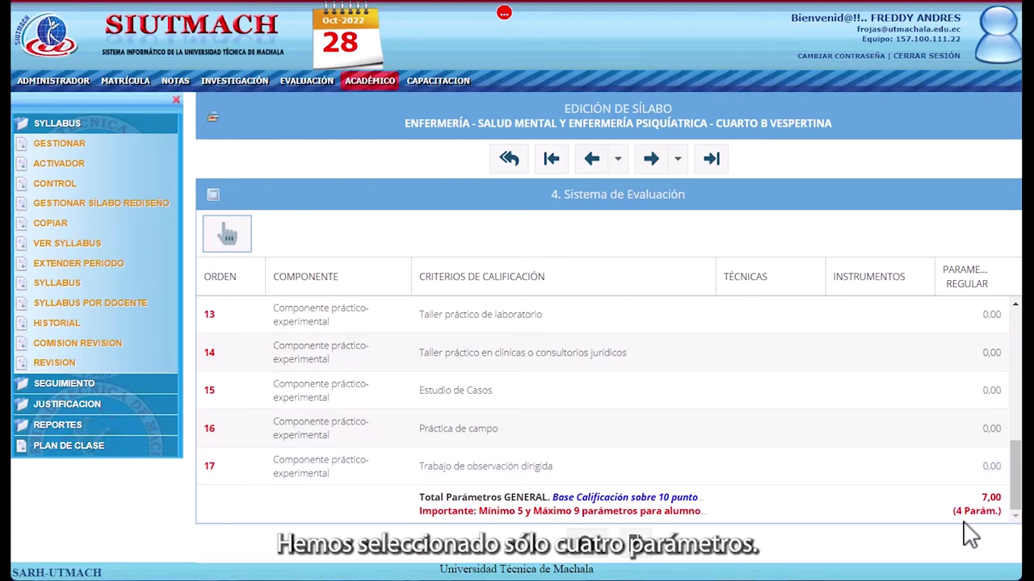
click(590, 553)
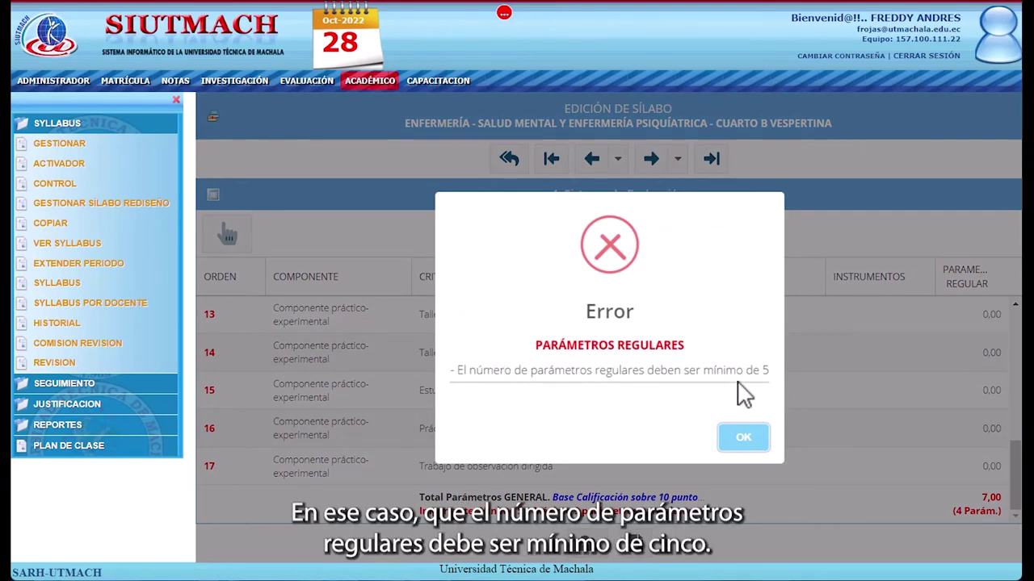
click(743, 440)
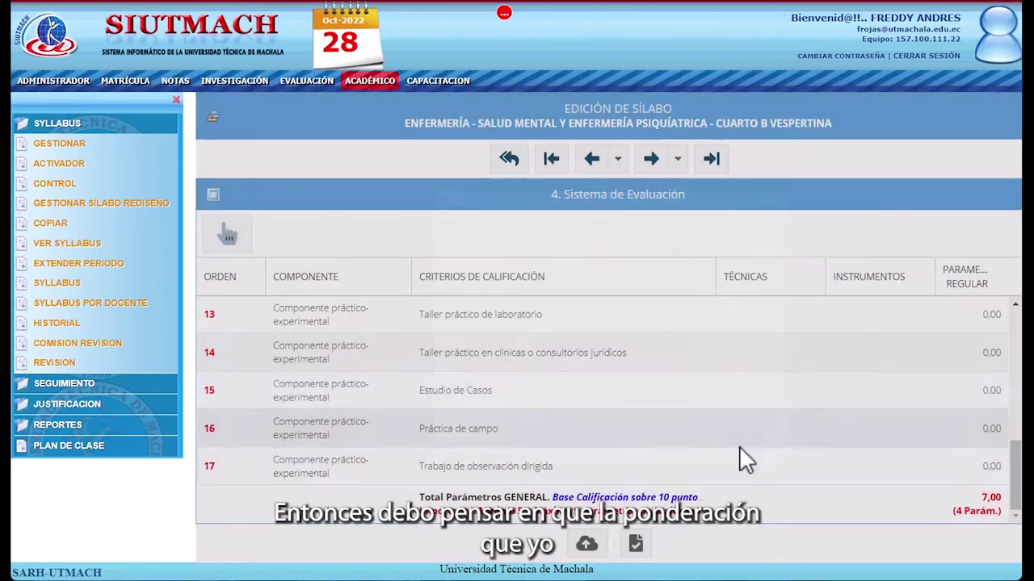
Set the value of the "Evaluación Sistemática (oral y/o escrita)" criterion to 1 and accept the form.
scroll(813, 396, up, 1)
scroll(813, 396, up, 3)
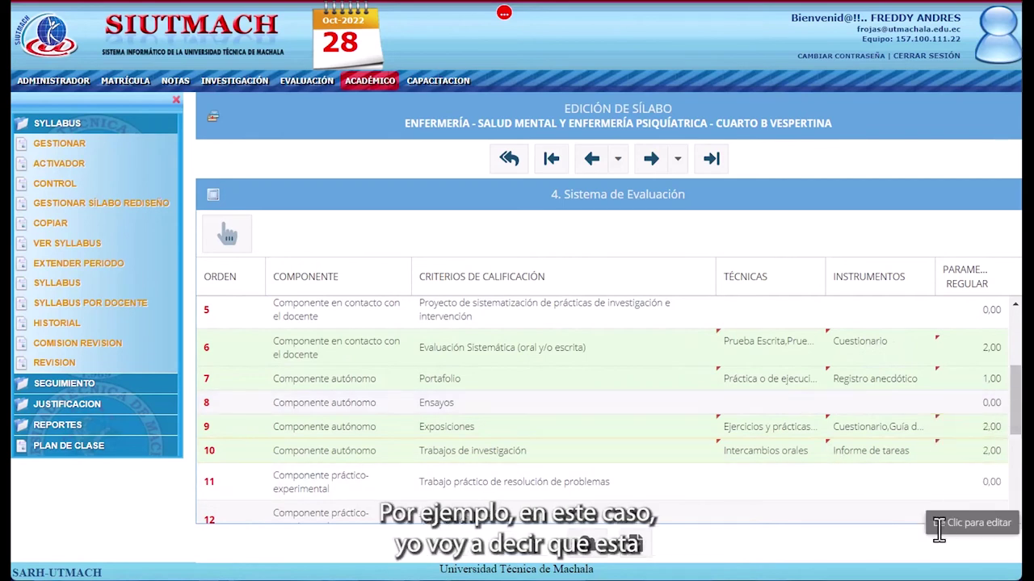
click(557, 347)
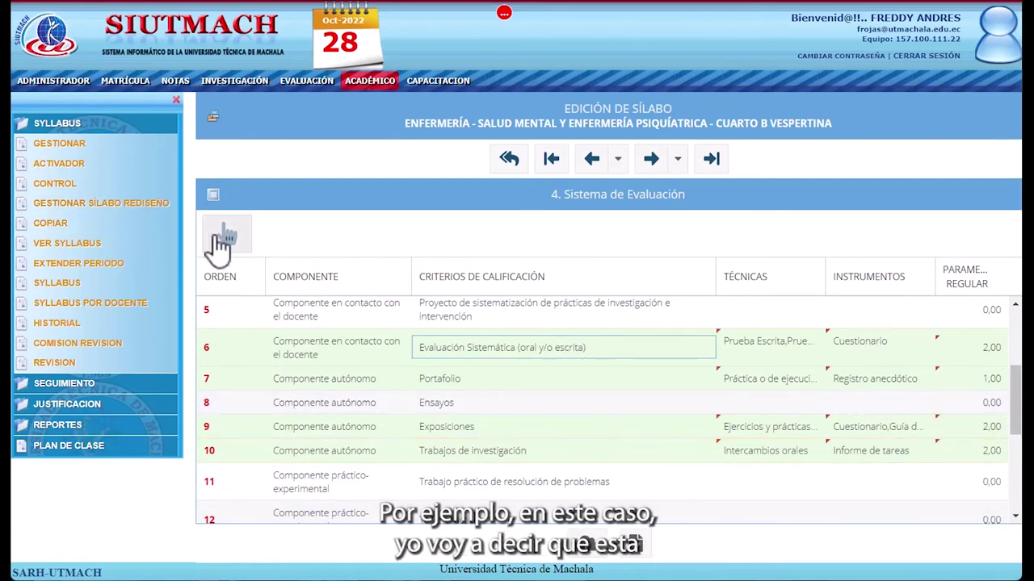
click(223, 238)
click(401, 332)
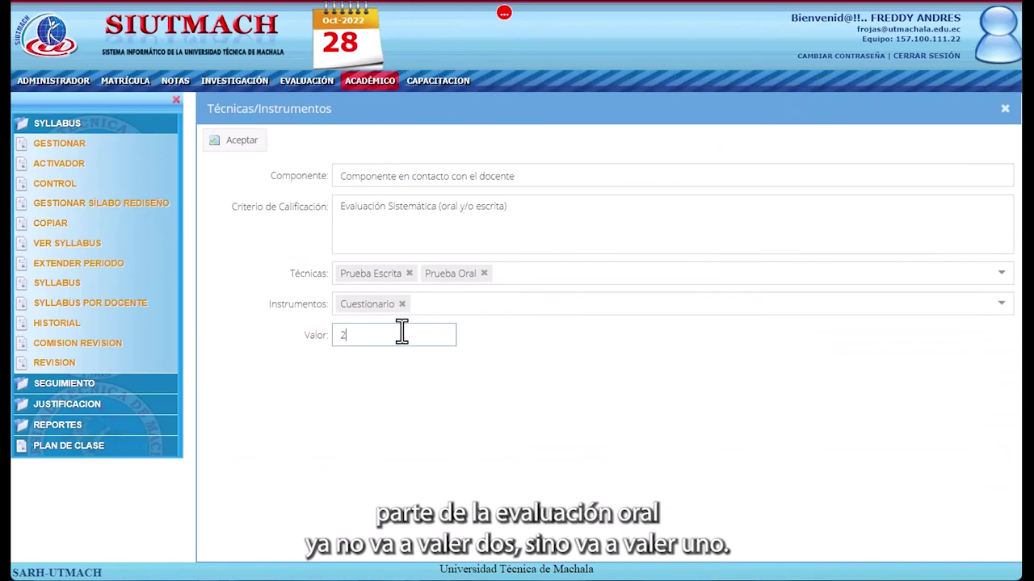
drag(401, 332, 279, 305)
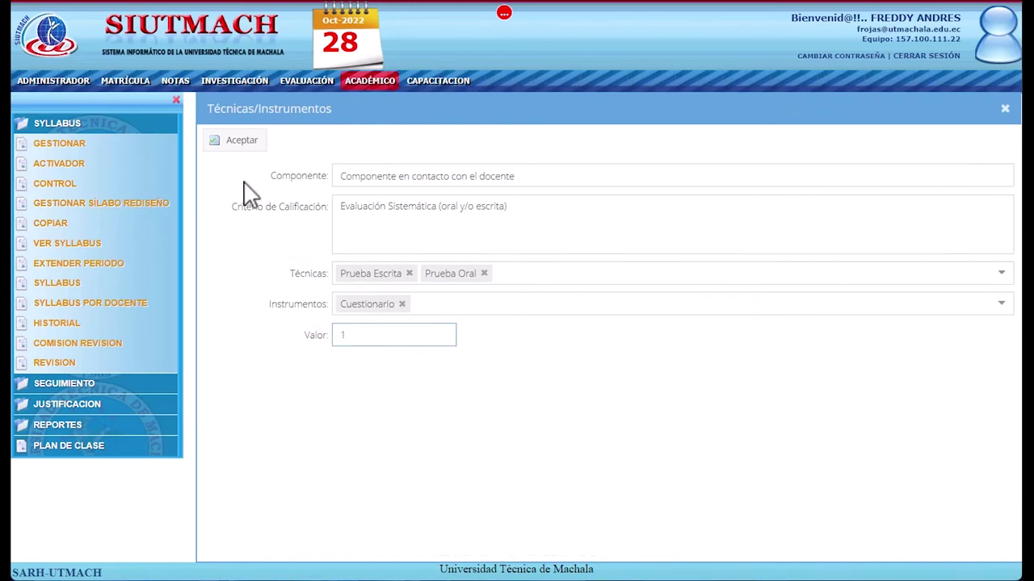
click(242, 143)
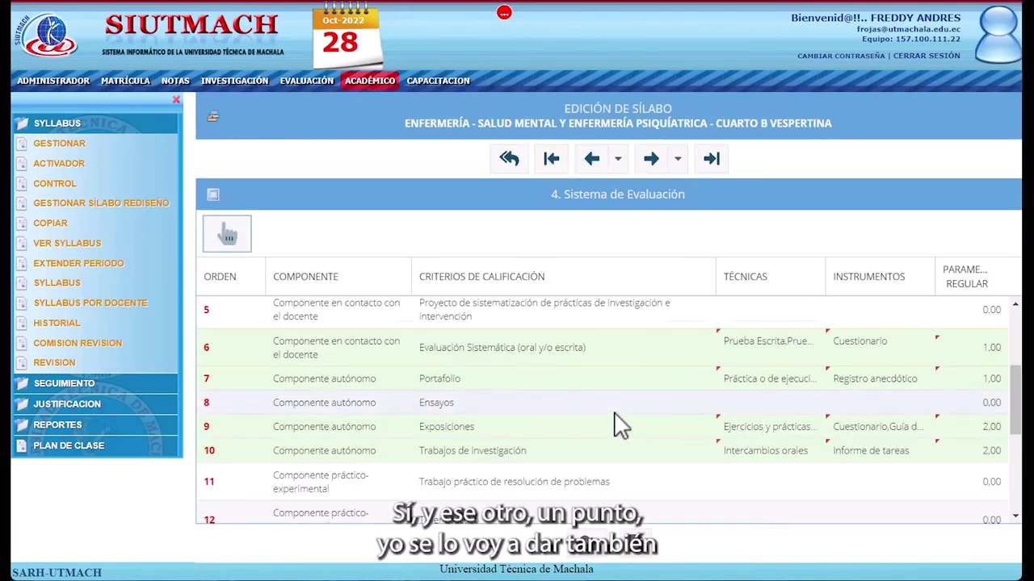
Open the "Taller práctico" criterion of the practical-experimental component and assign it the technique "Intercambios orales".
scroll(615, 424, down, 3)
click(507, 362)
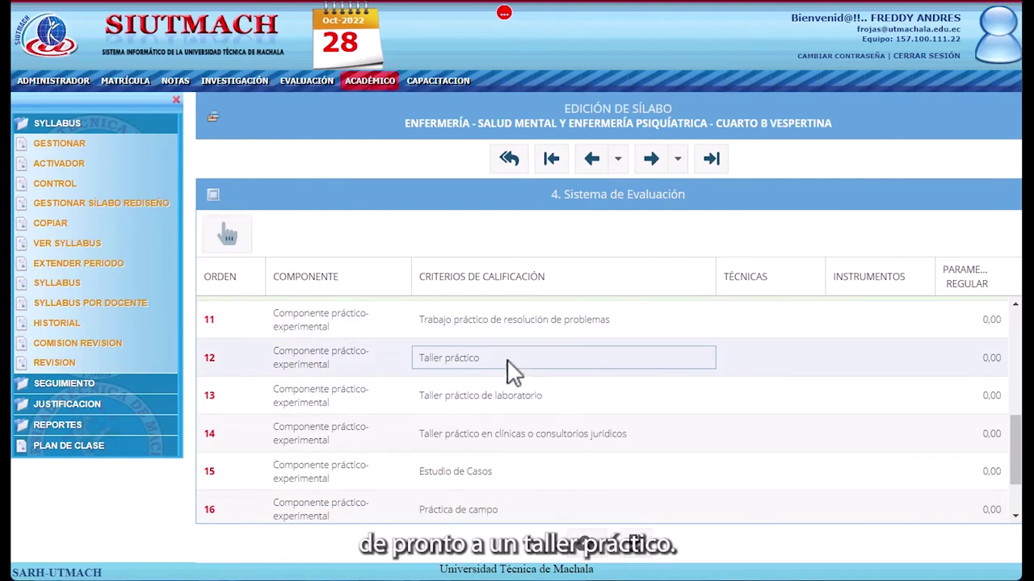
click(226, 238)
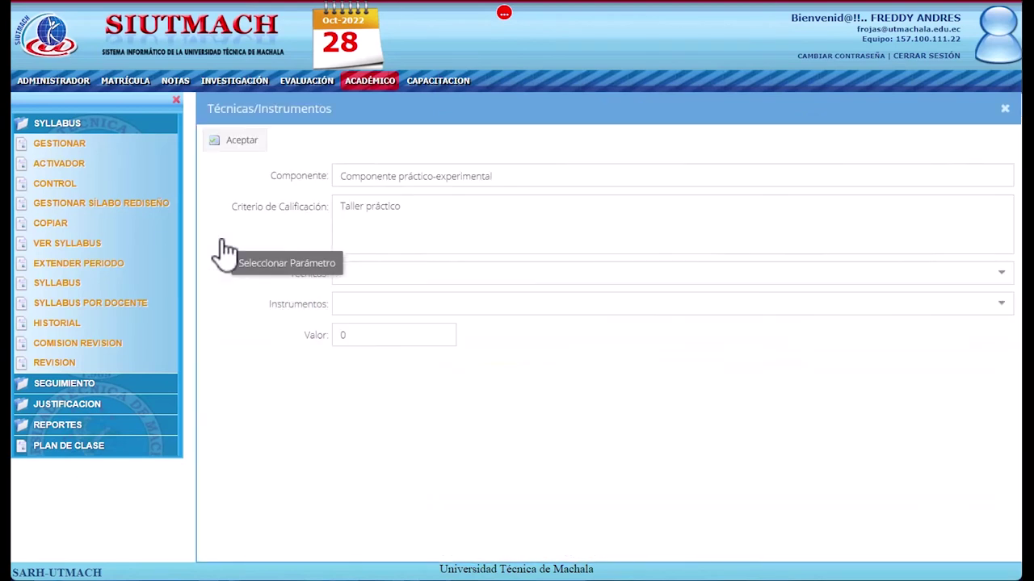
click(444, 281)
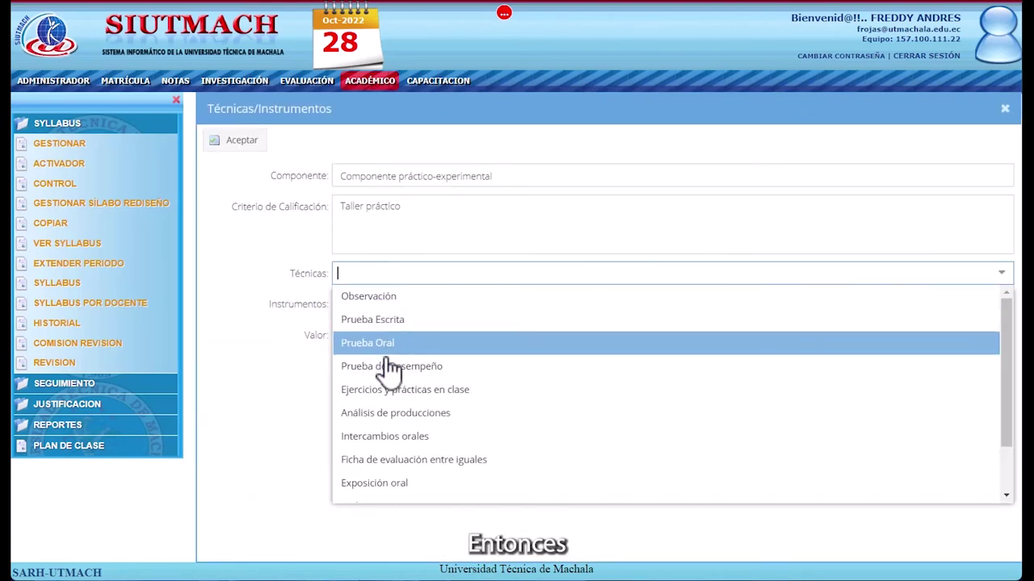
click(407, 439)
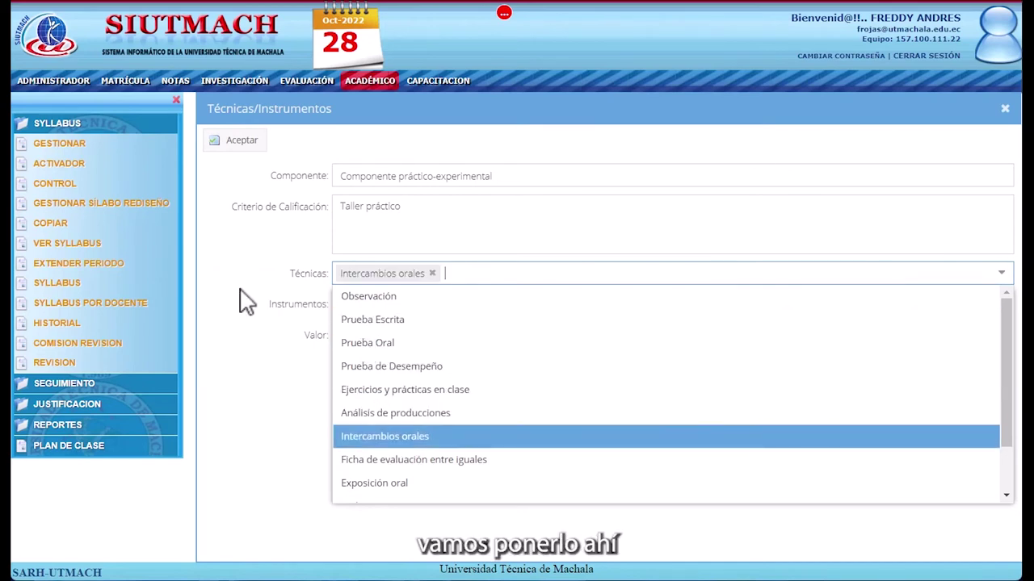
click(254, 367)
Assign the instrument "Informe de tareas" to the practical workshop criterion with a value of 1 and accept the form.
click(396, 304)
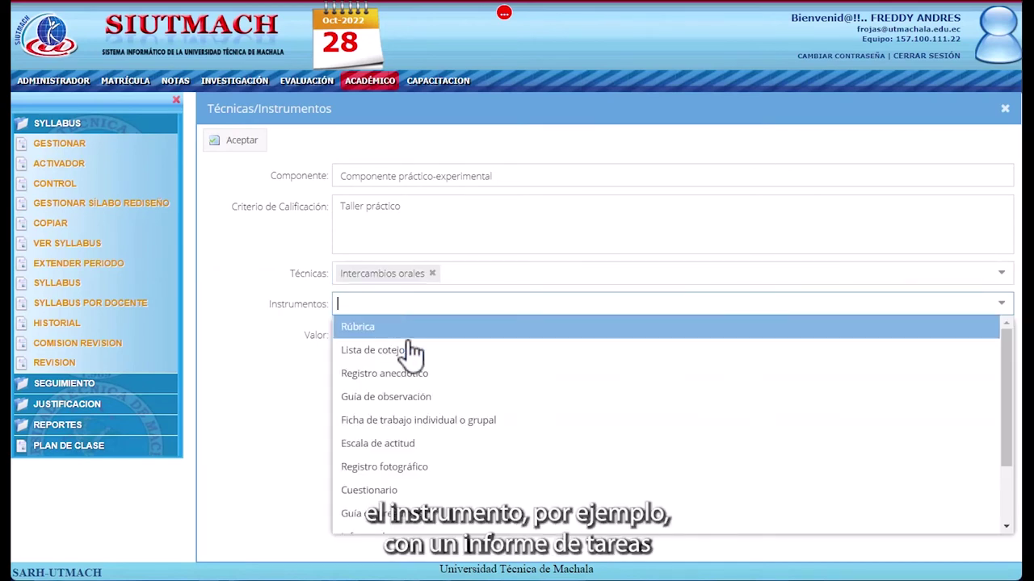
scroll(410, 460, down, 1)
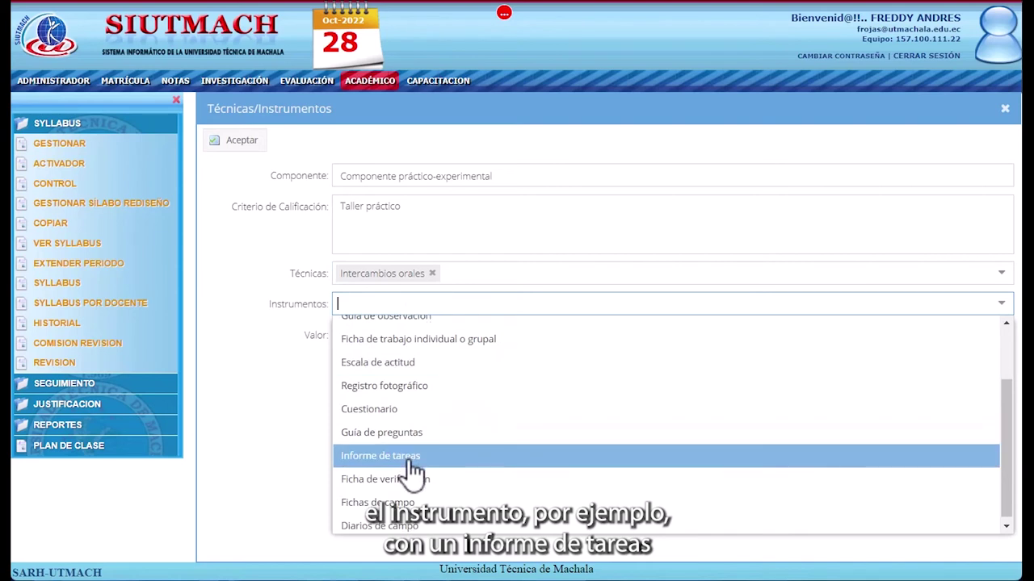
click(412, 460)
click(247, 353)
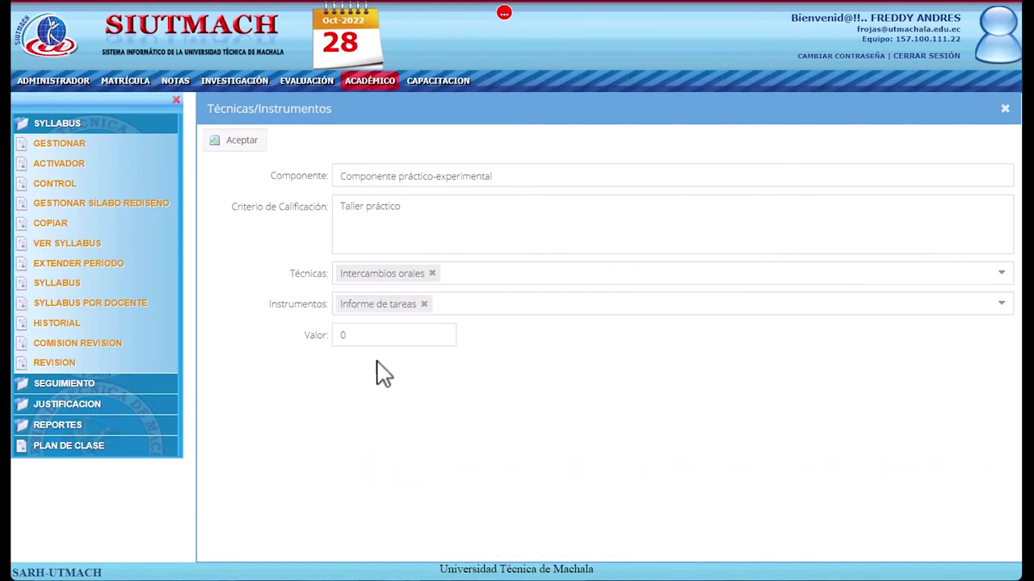
click(369, 334)
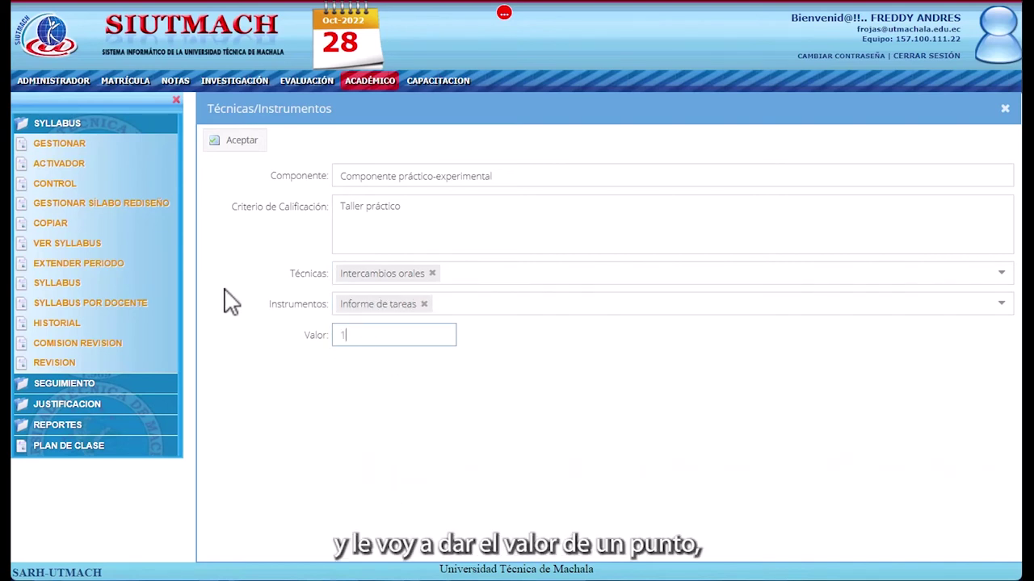
click(240, 141)
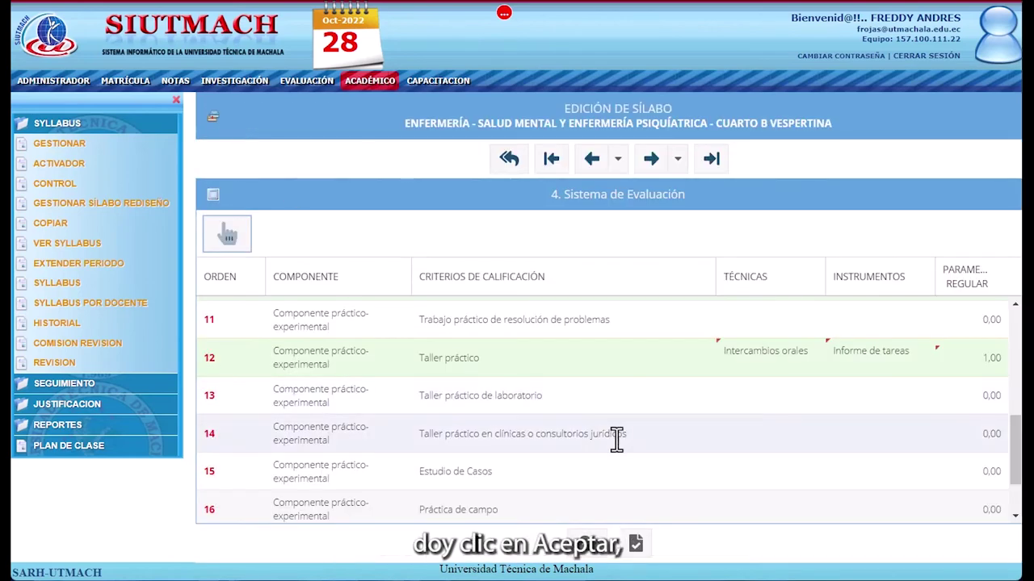
Check the parameter total, save the evaluation system and dismiss the resulting dialog.
scroll(618, 444, down, 2)
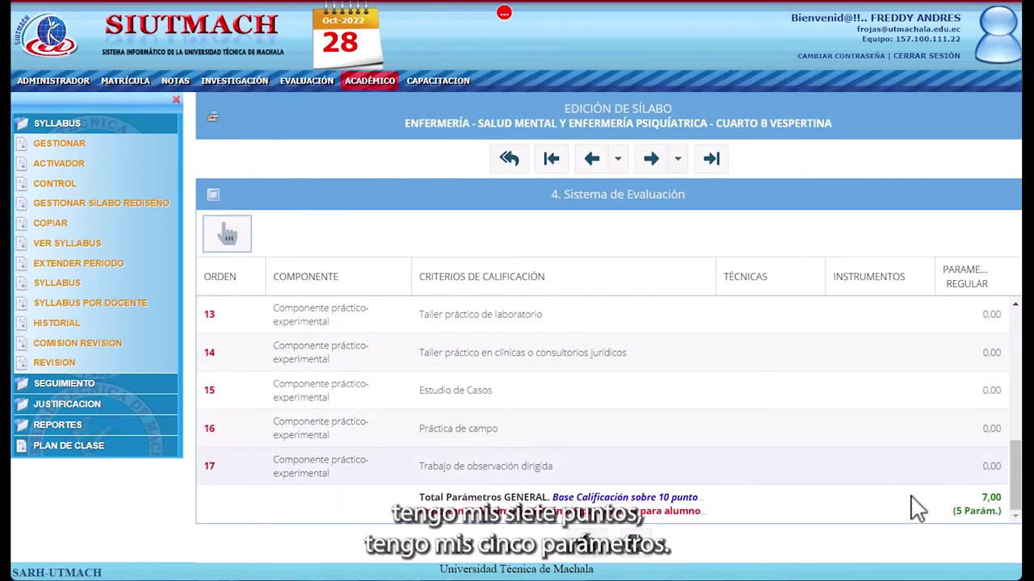
scroll(887, 485, up, 8)
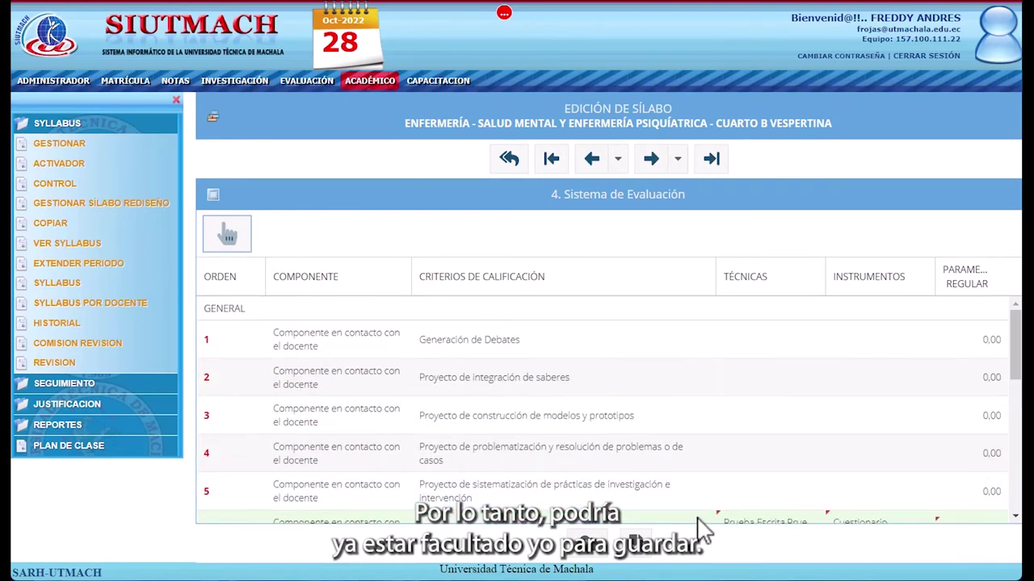
click(594, 549)
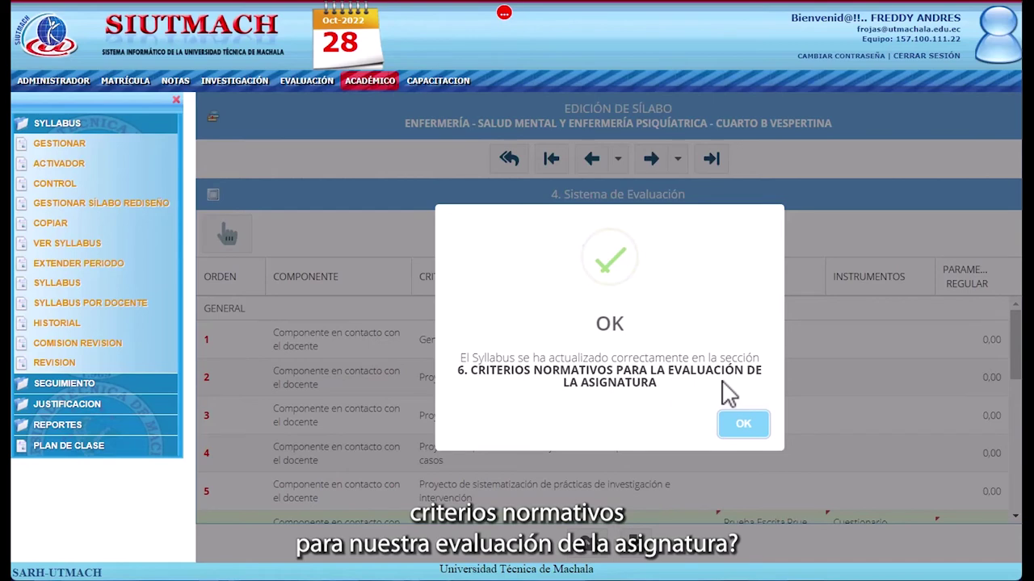
click(741, 428)
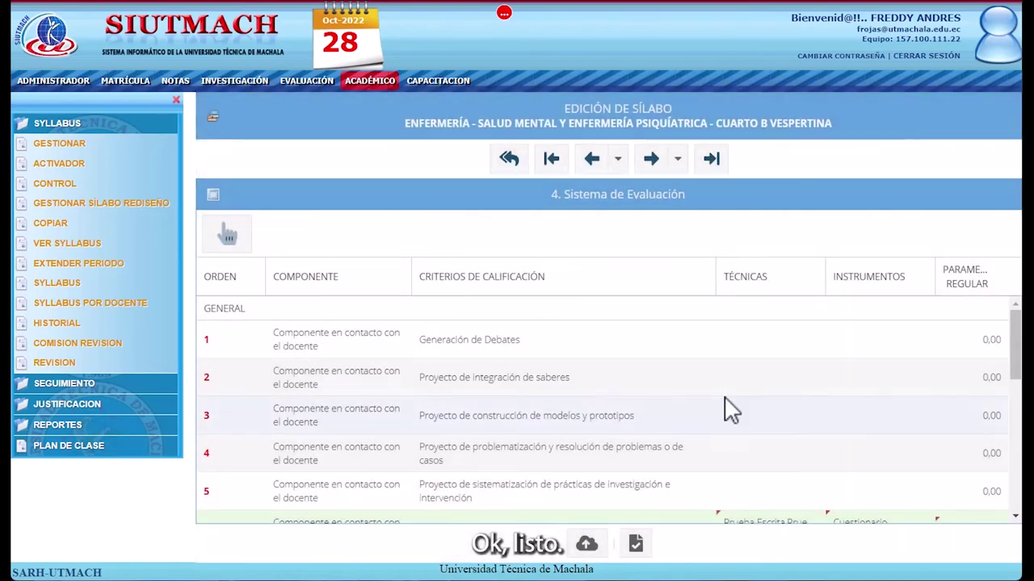
Review the techniques, instruments and values distributed across the evaluation criteria, together with the overall parameter total.
scroll(721, 400, down, 5)
scroll(721, 398, up, 4)
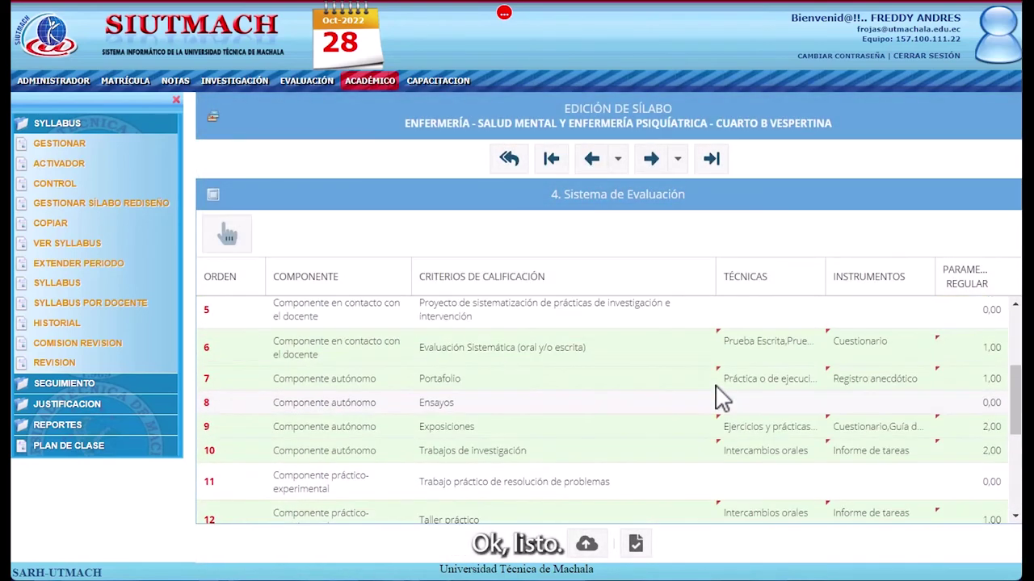
scroll(721, 397, up, 3)
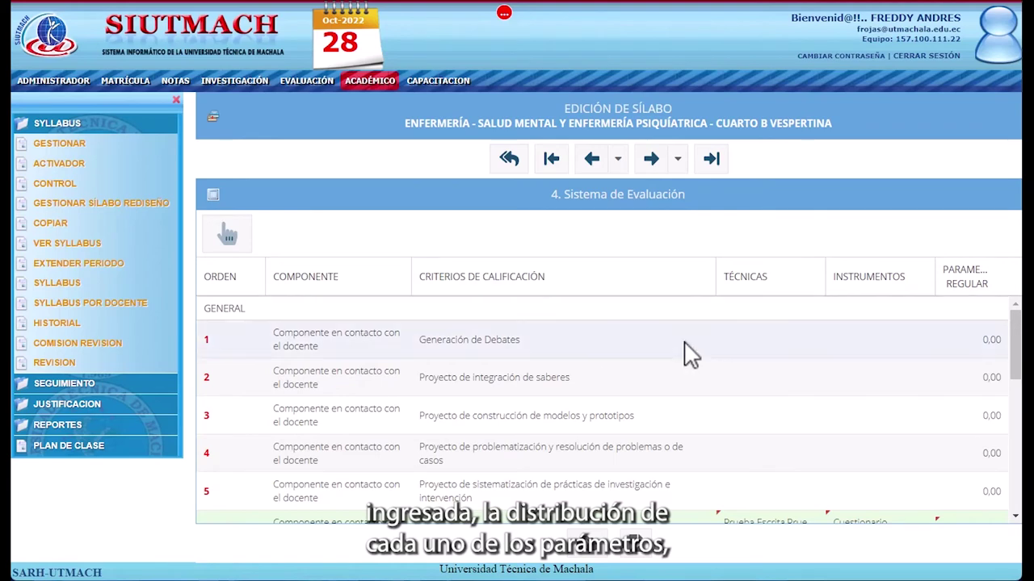
scroll(685, 350, down, 5)
scroll(692, 361, down, 1)
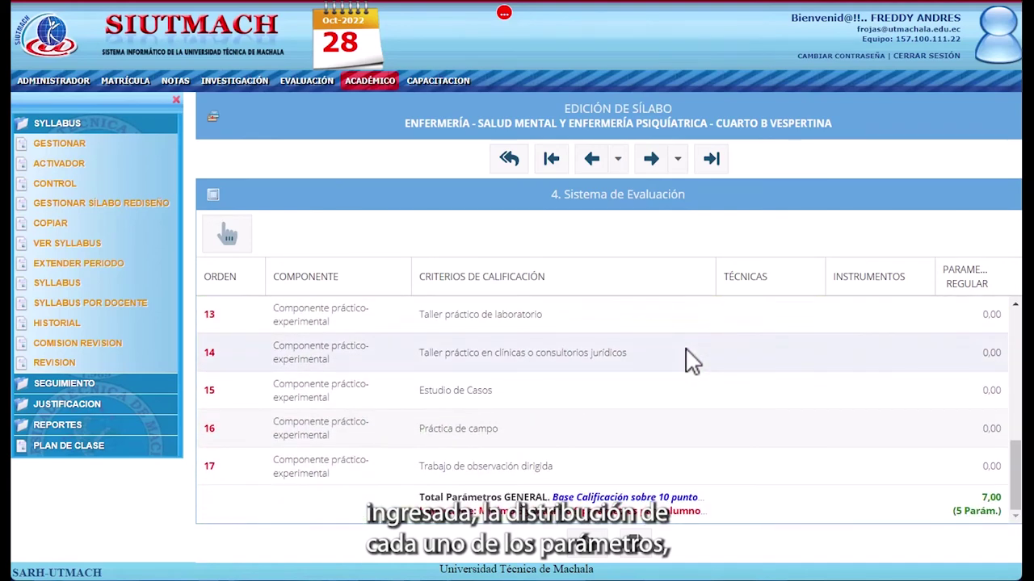
scroll(692, 361, up, 6)
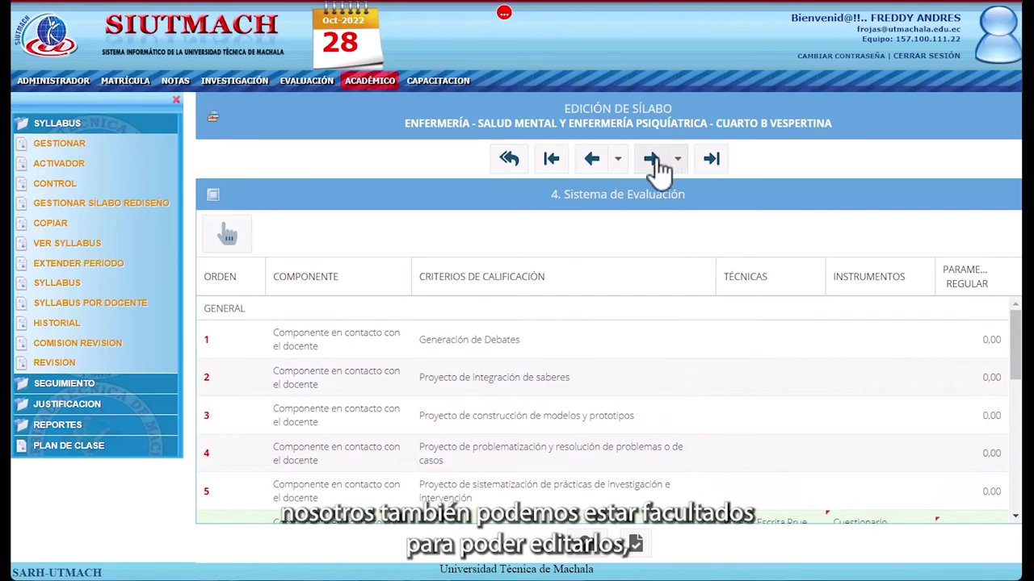
scroll(610, 383, down, 3)
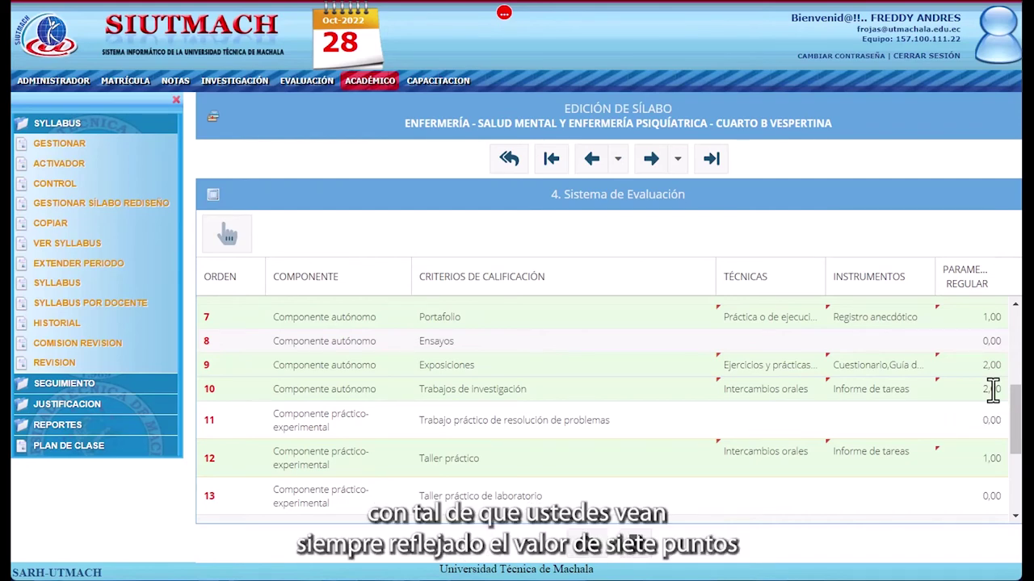
scroll(992, 389, down, 3)
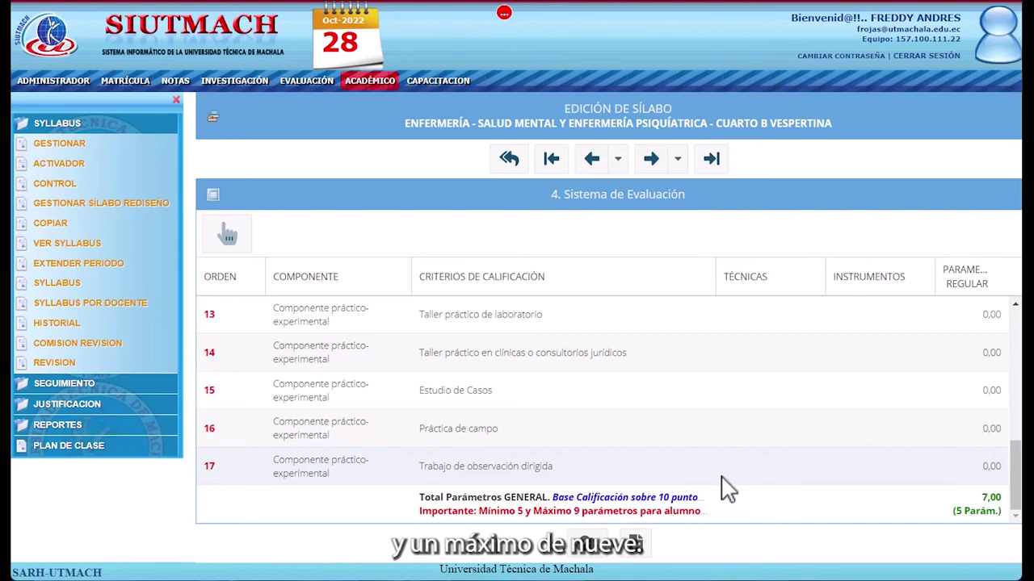
Confirm the evaluation system section and advance to section 5, "Bibliografía".
click(649, 548)
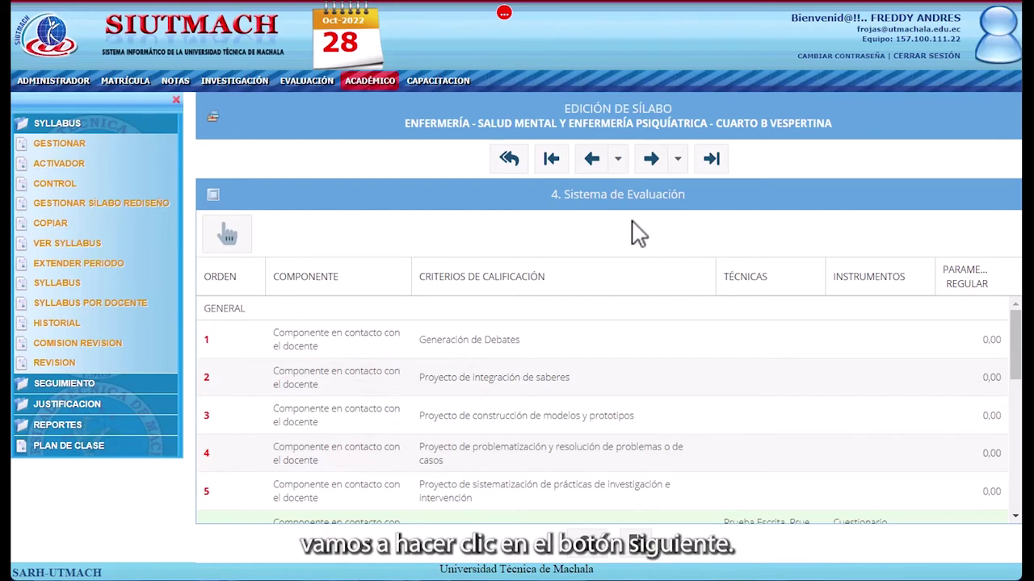
click(650, 162)
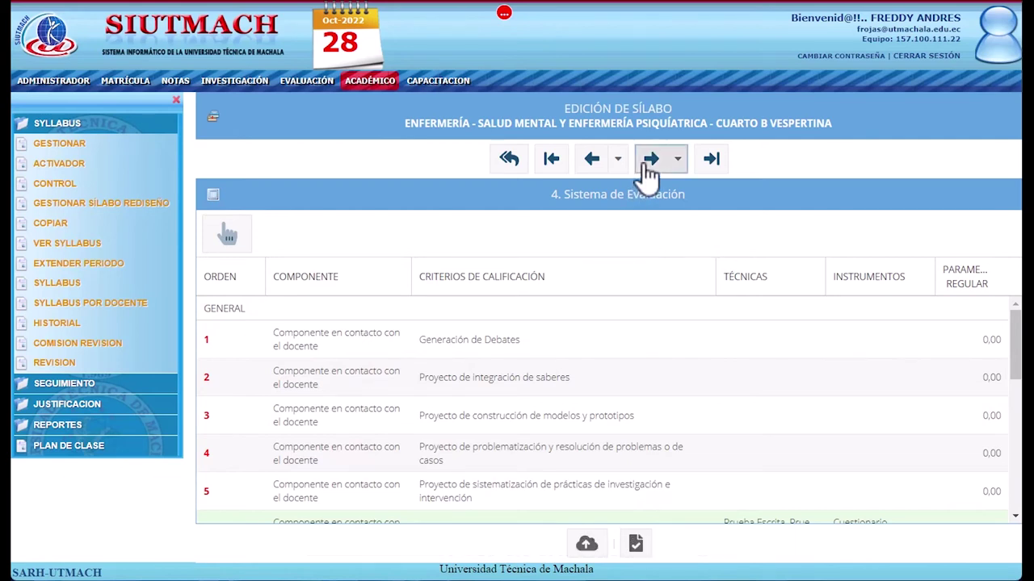
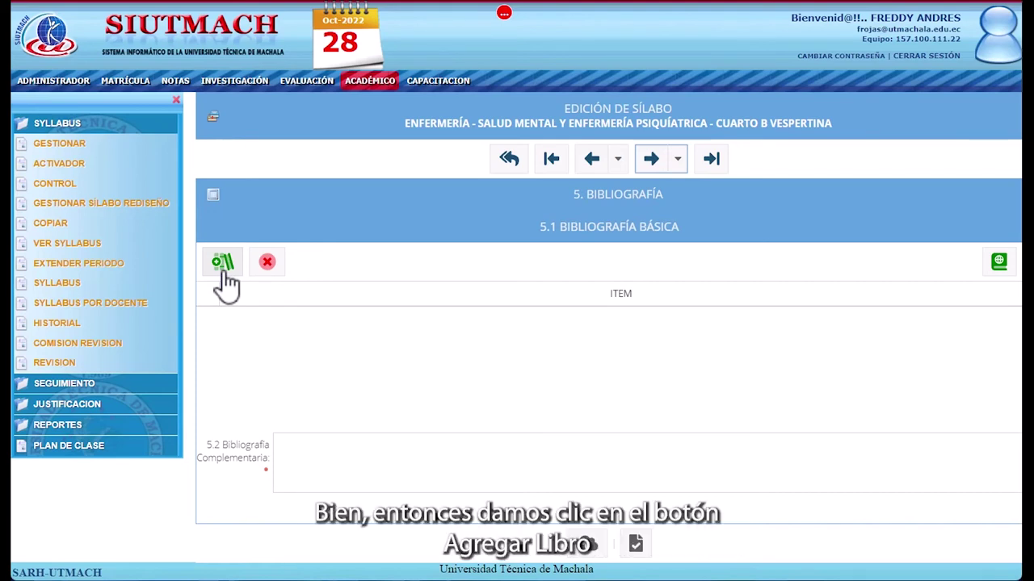
Start adding a book to the basic bibliography and search the catalogue for "ENFER".
click(223, 273)
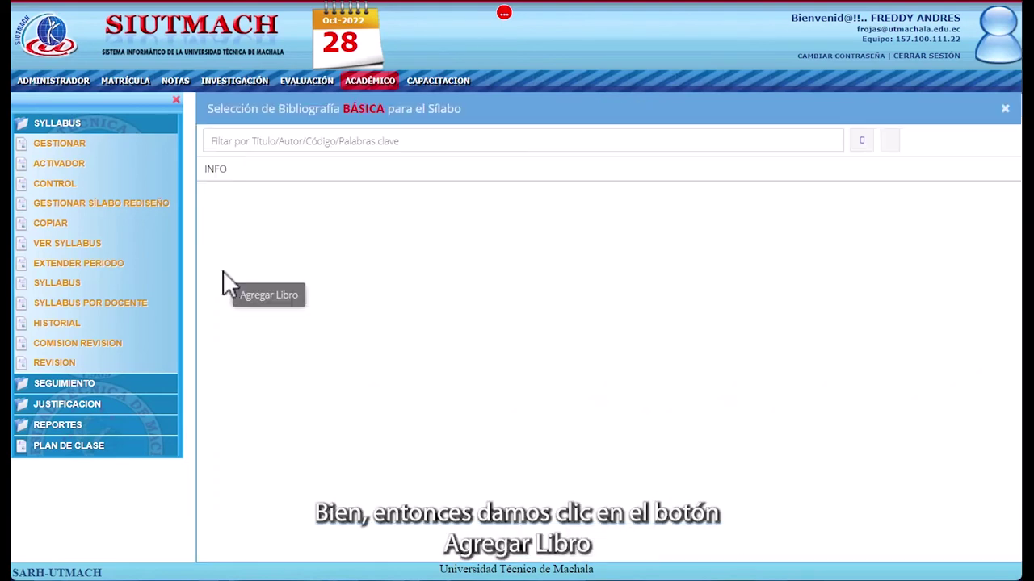
click(462, 143)
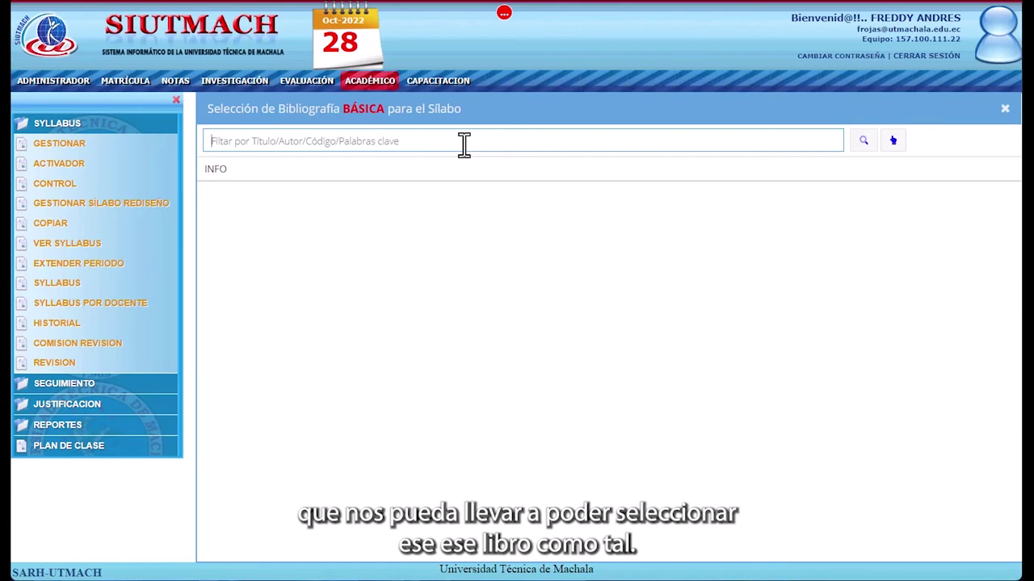
click(464, 144)
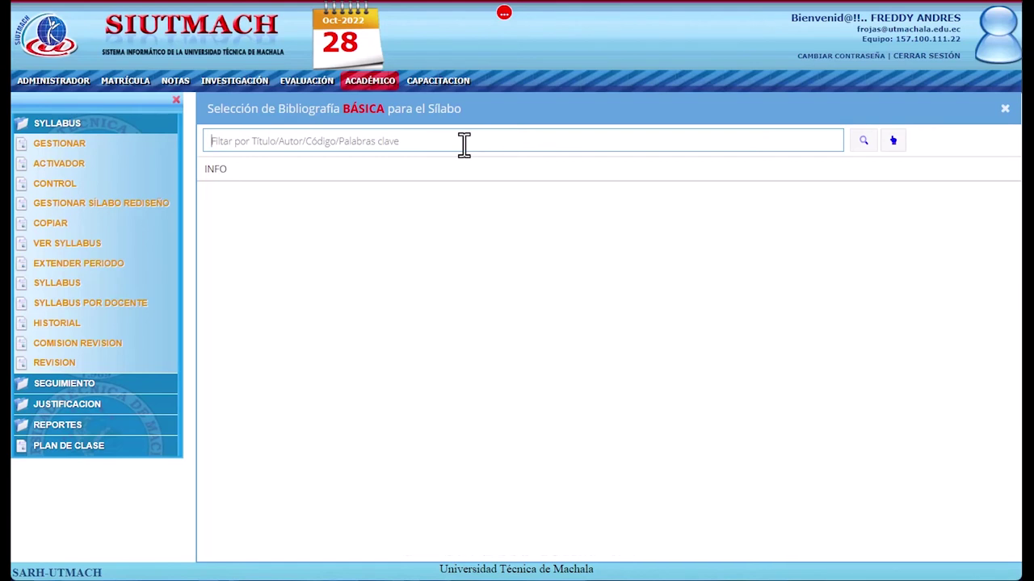
text(ENFER)
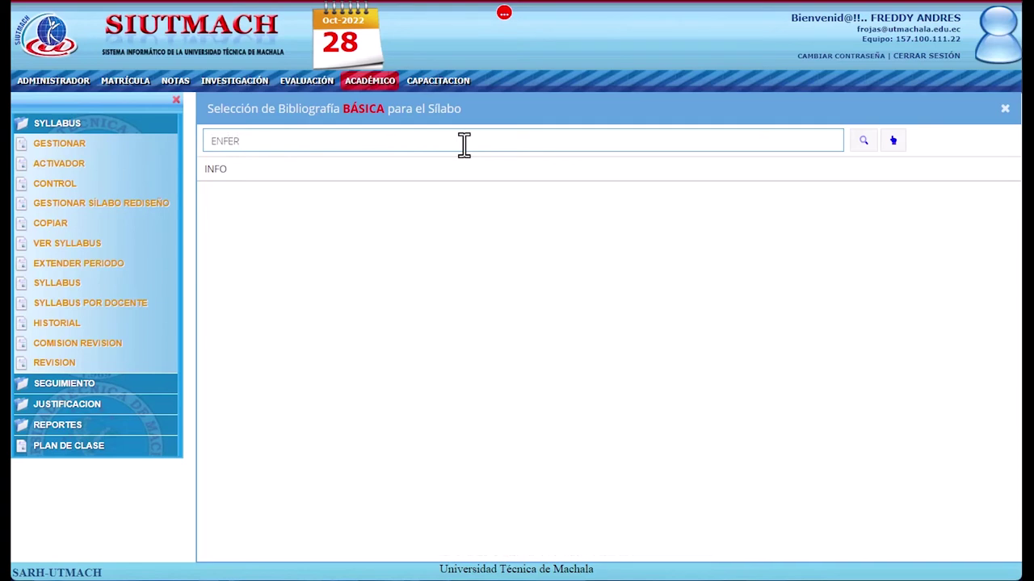
click(862, 142)
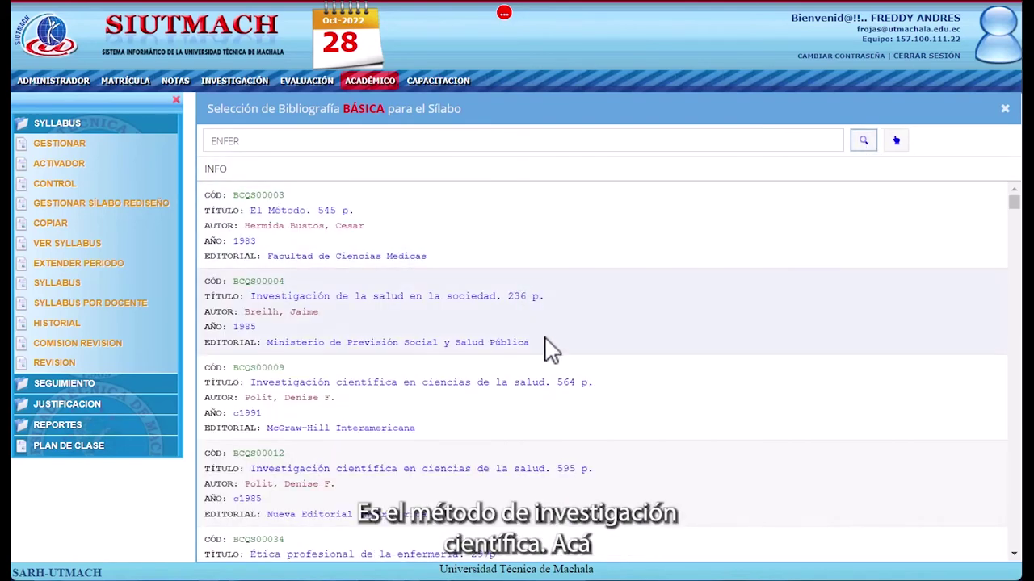
Find the book "Diagnóstico enfermeros. 223 p." in the results and add it to the basic bibliography.
scroll(545, 364, down, 3)
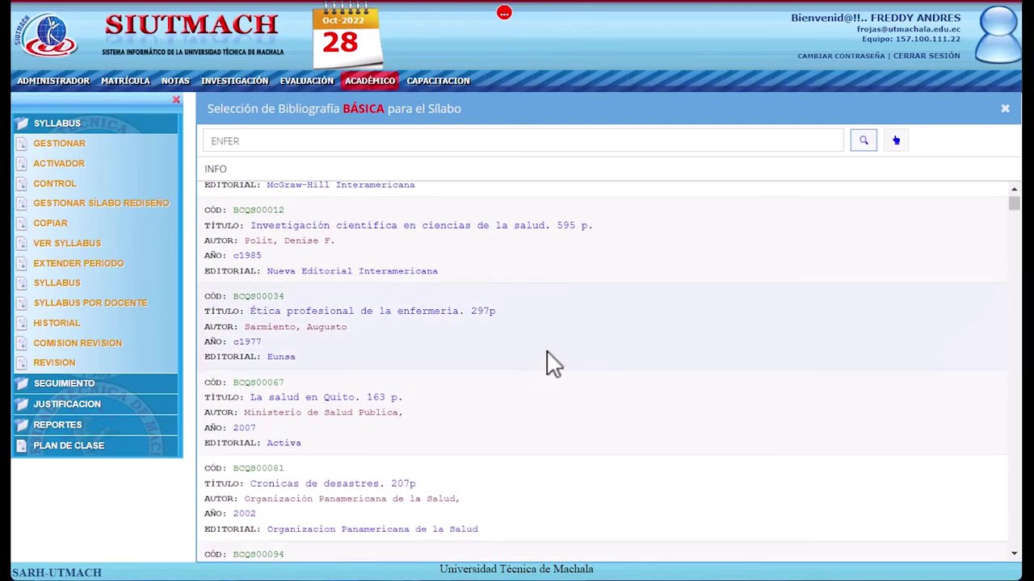
scroll(554, 363, down, 2)
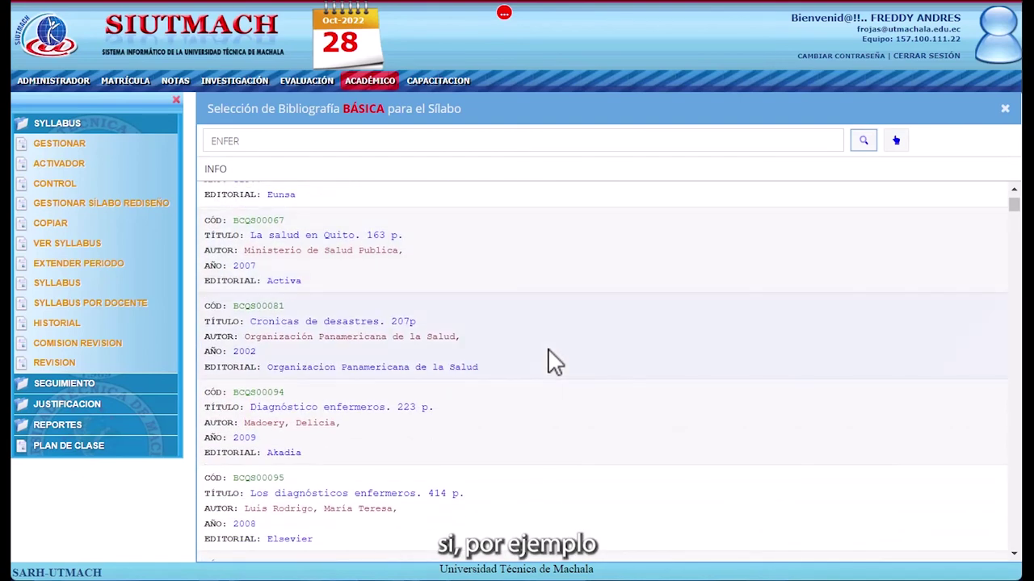
scroll(554, 363, down, 4)
scroll(554, 362, up, 3)
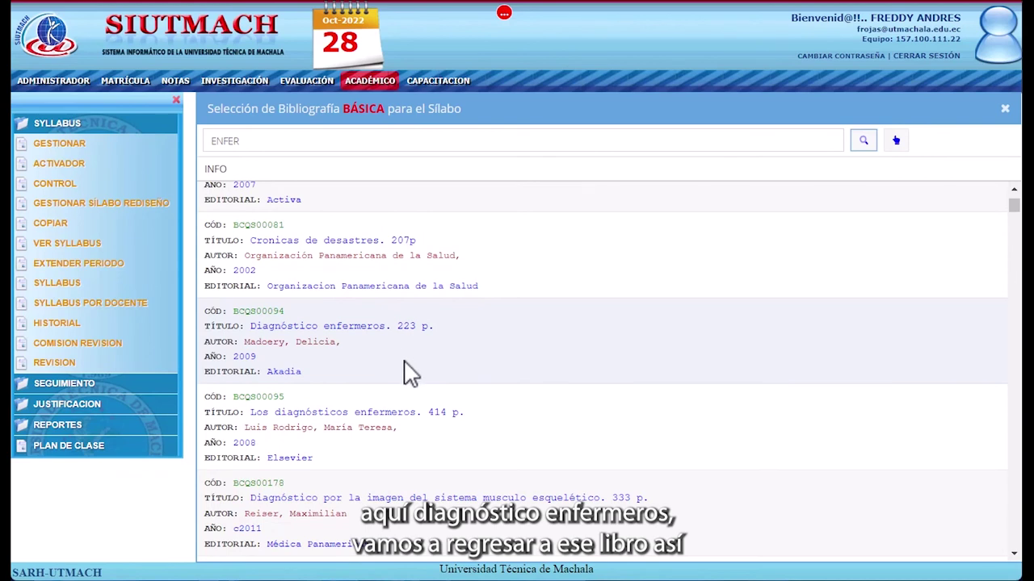
click(634, 351)
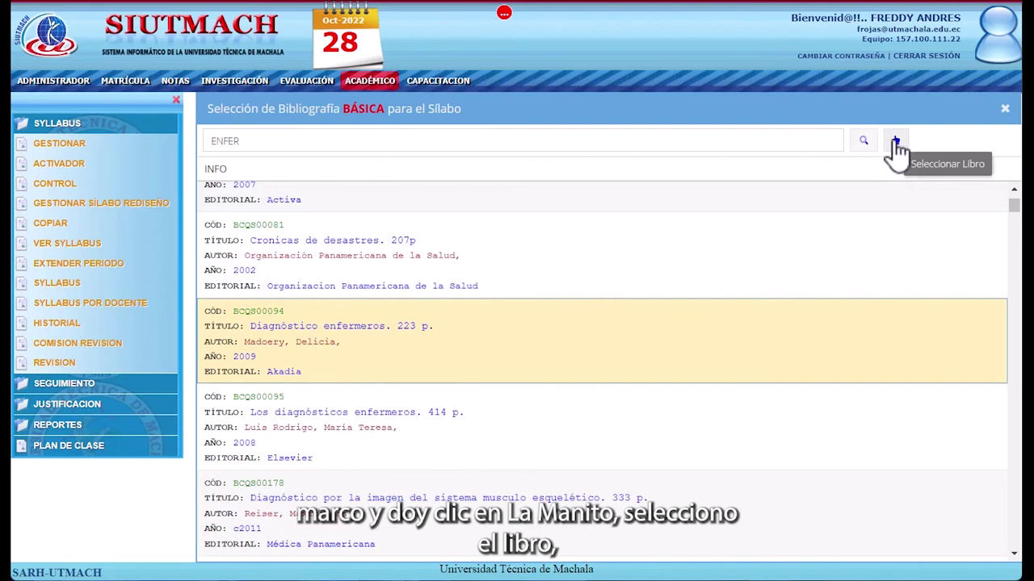
click(895, 144)
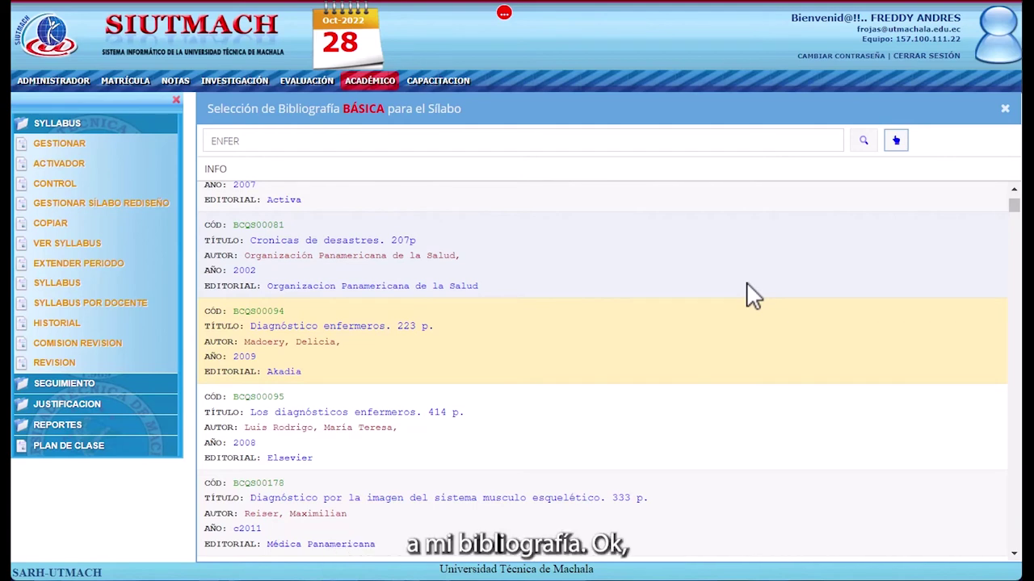
Add the book "Tratado de semiología. 902 p." to the basic bibliography and close the catalogue selection.
scroll(701, 296, down, 2)
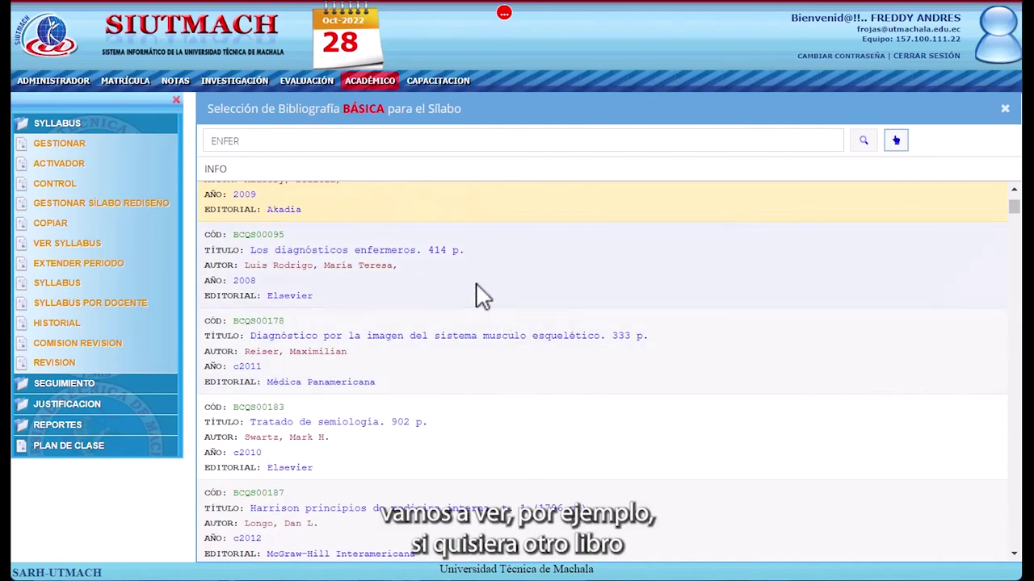
scroll(476, 295, up, 1)
scroll(547, 219, down, 2)
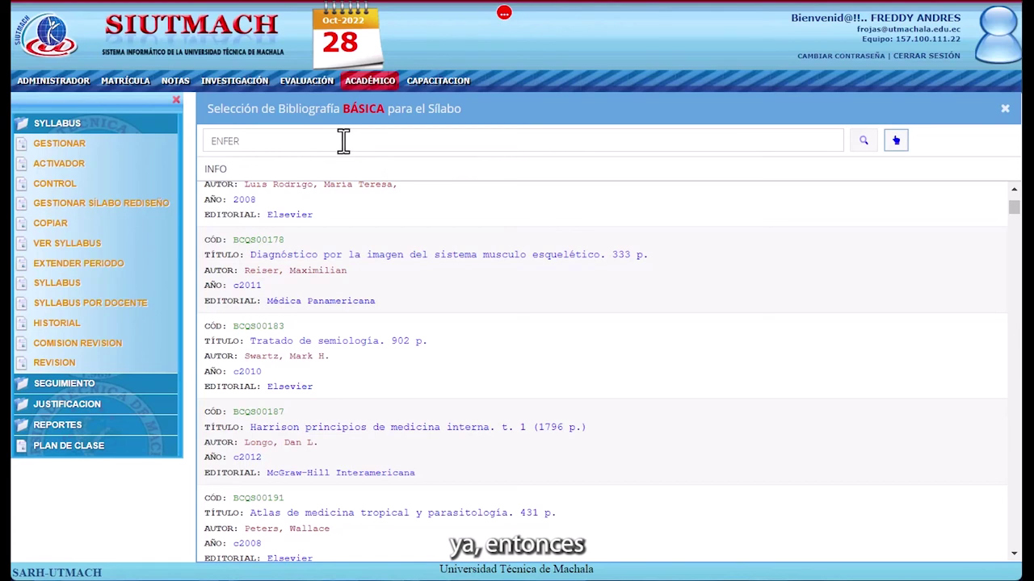
click(536, 339)
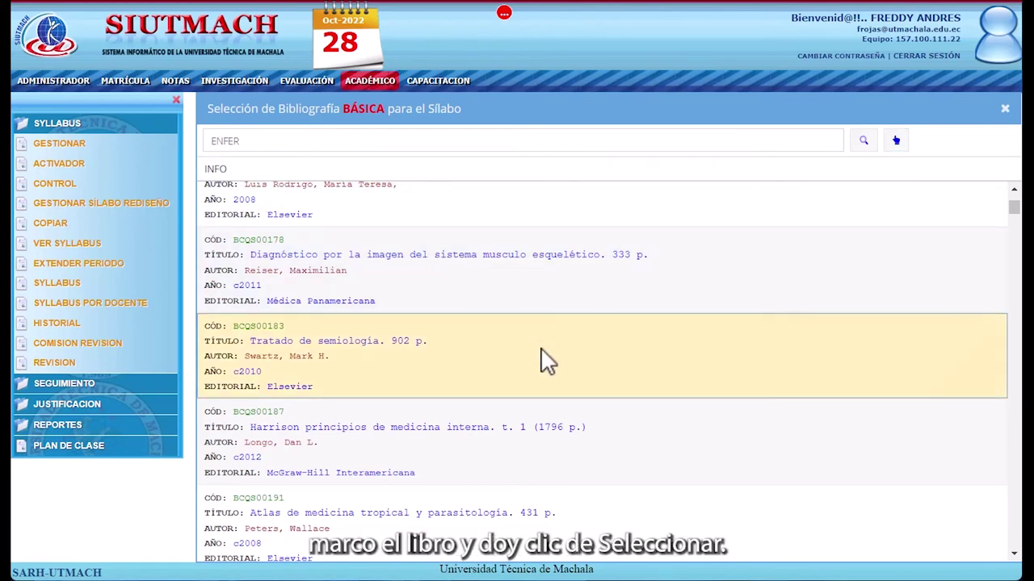
click(895, 141)
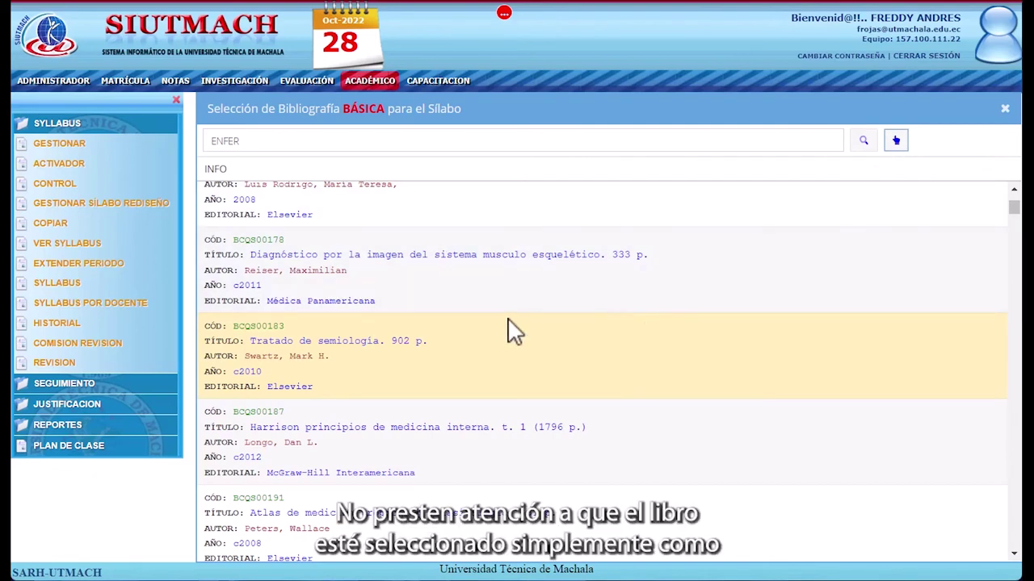
scroll(520, 356, up, 1)
scroll(593, 364, up, 1)
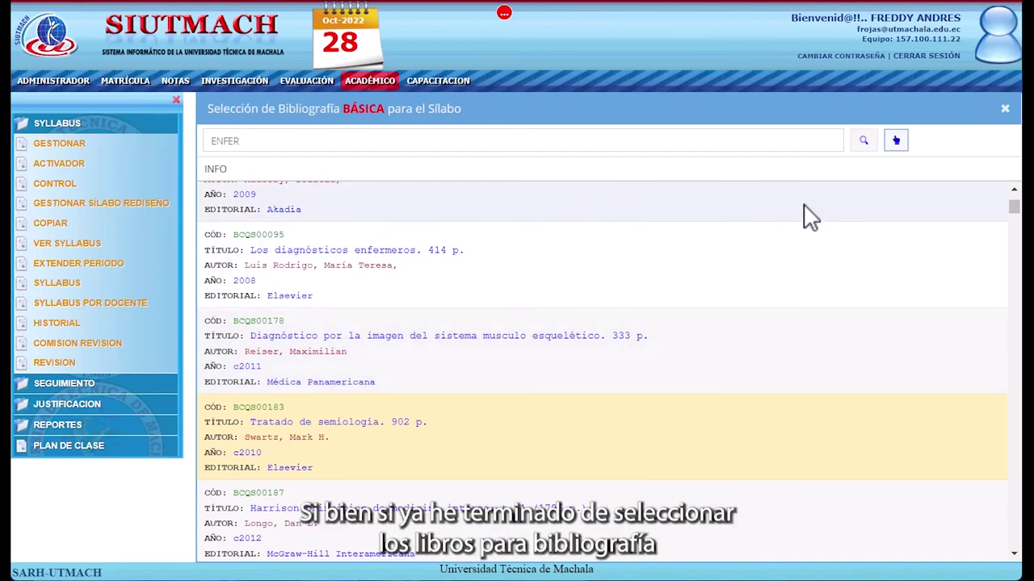
scroll(804, 222, down, 2)
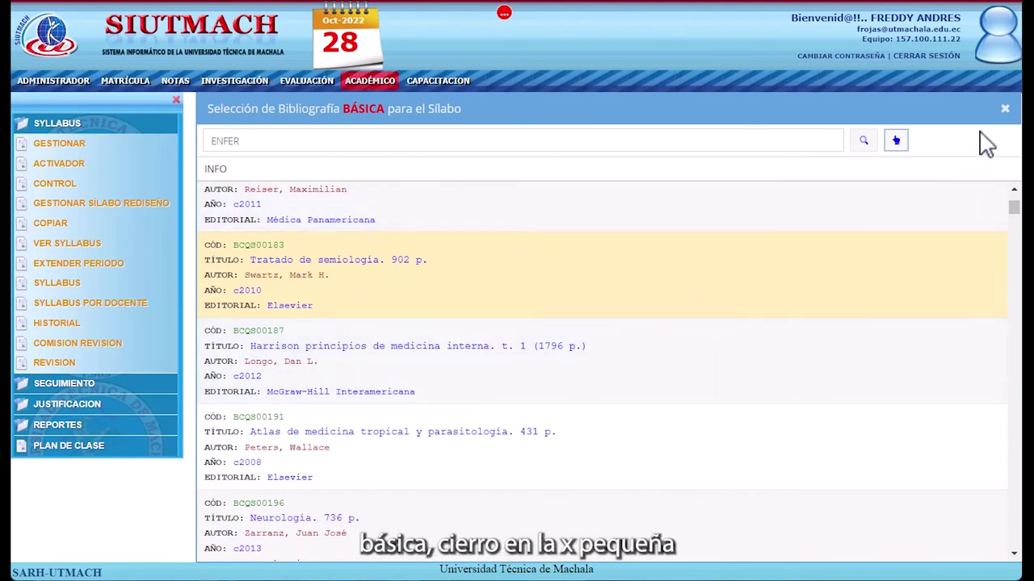
click(1005, 109)
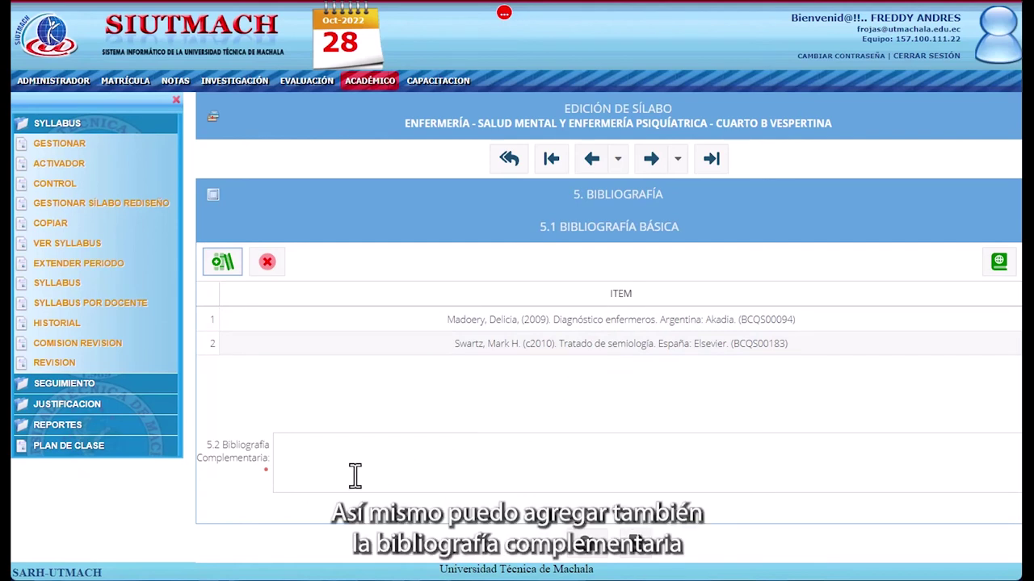
Start adding an electronic book to the basic bibliography, entering the author's name and 2022 as publication year.
click(306, 455)
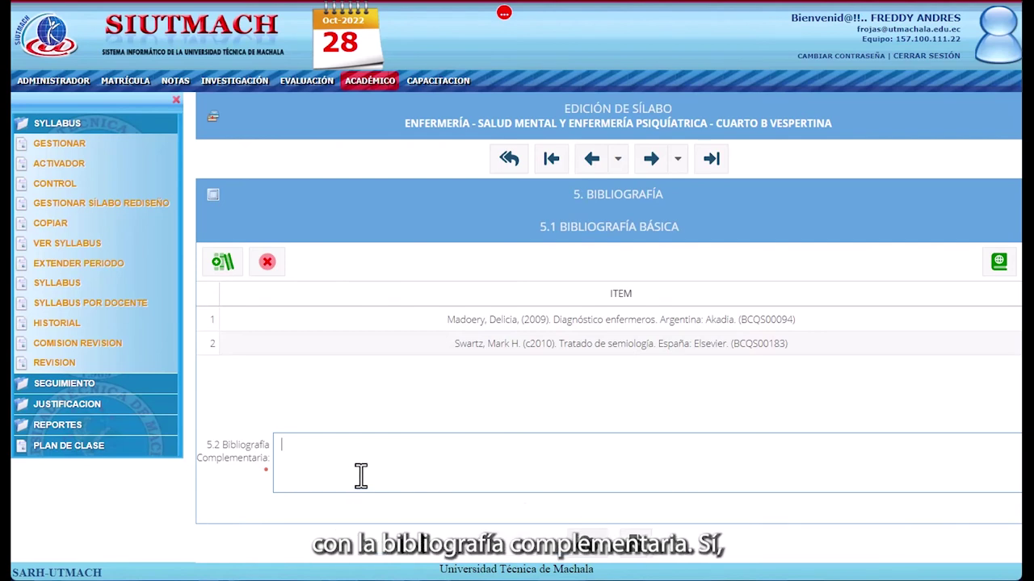
click(658, 385)
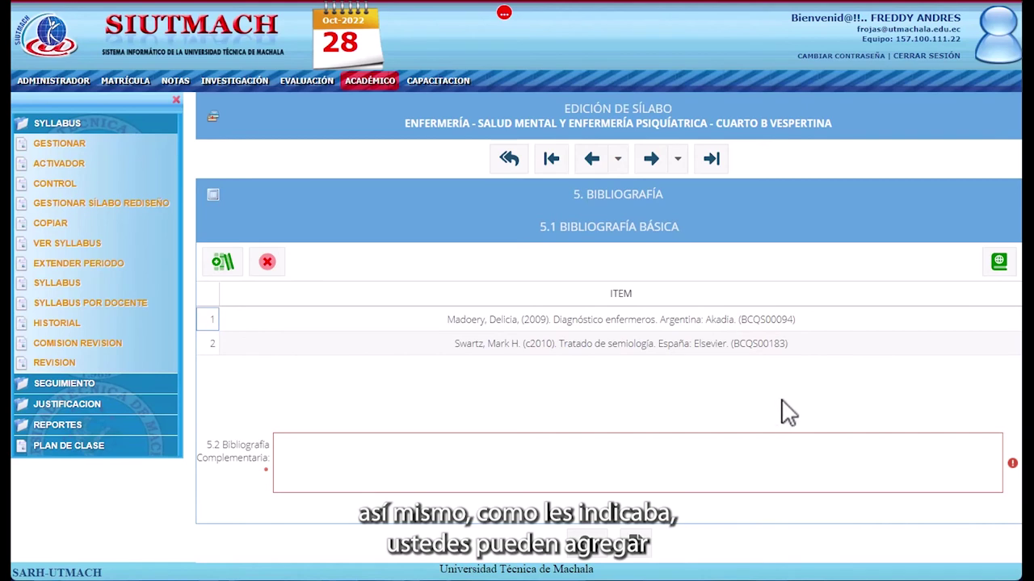
click(999, 262)
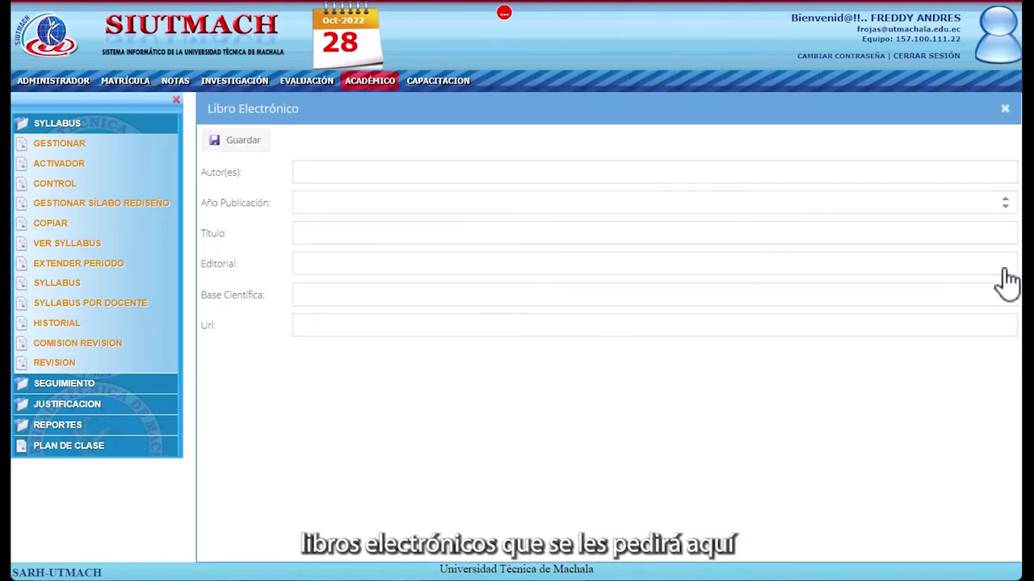
click(589, 173)
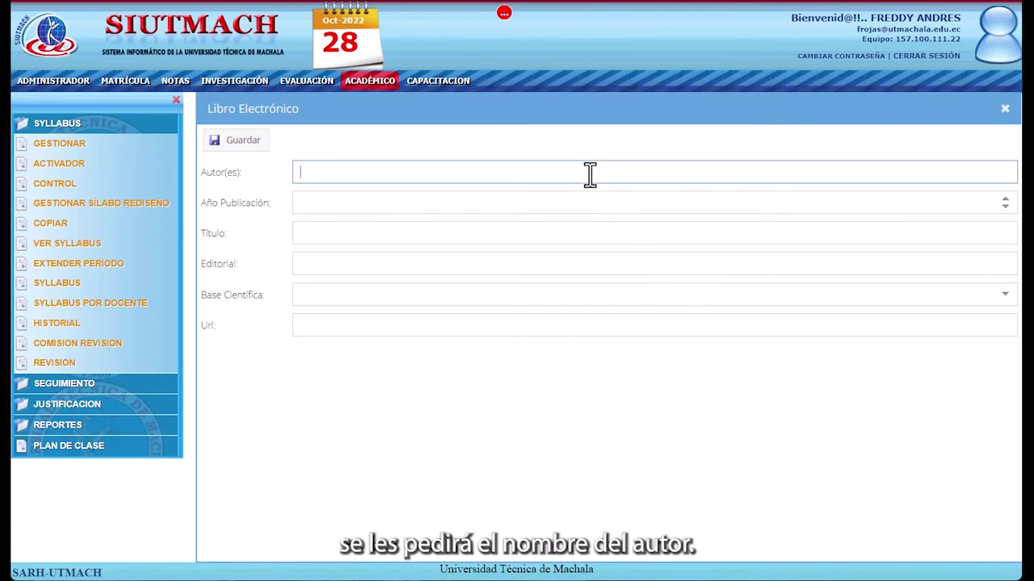
text(jackson)
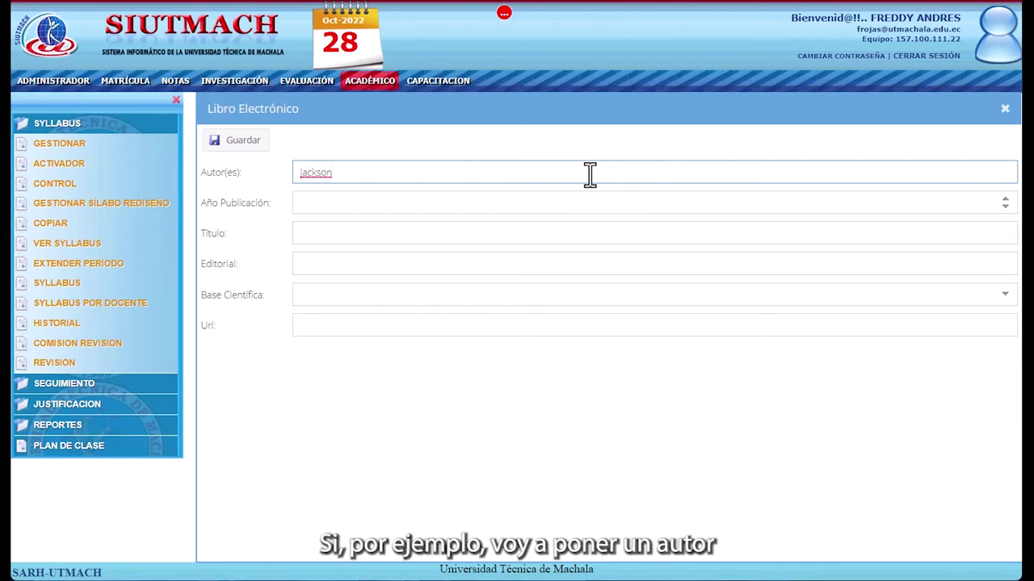
key(Tab)
text(2)
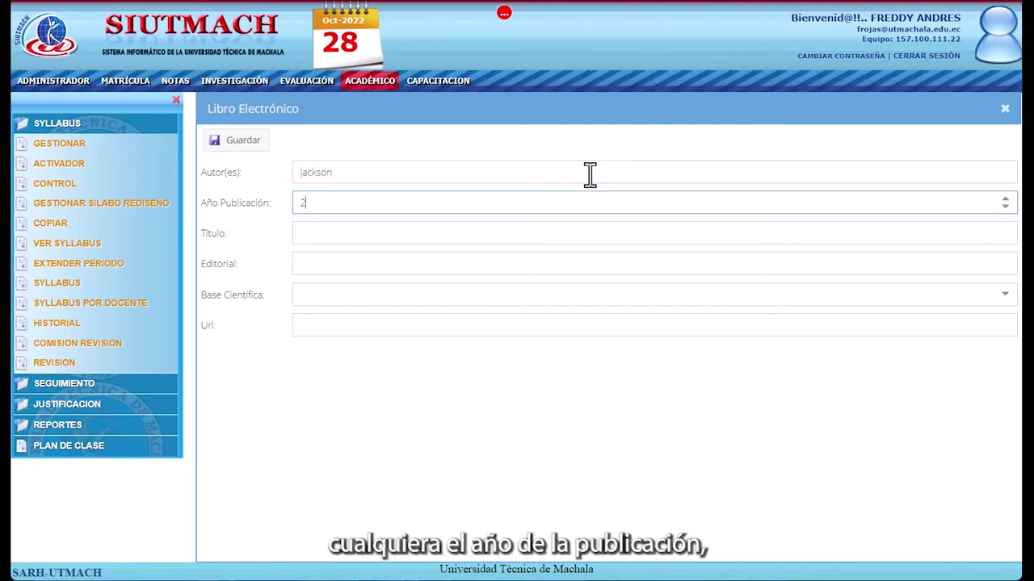
text(022)
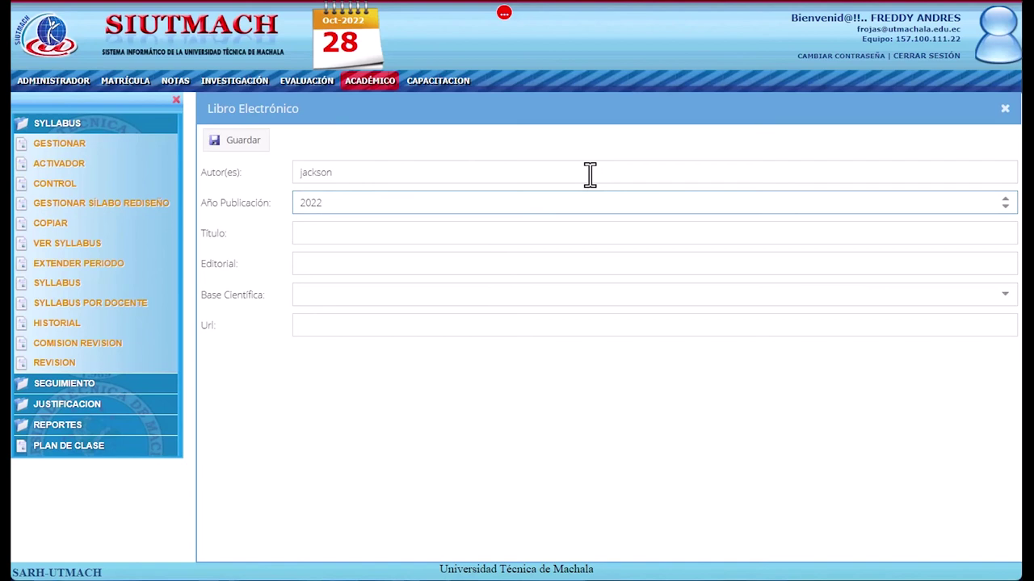
Give the electronic book the title "TITULO DEL LIBRO" and the publisher "OVEJA NEGRA".
click(513, 234)
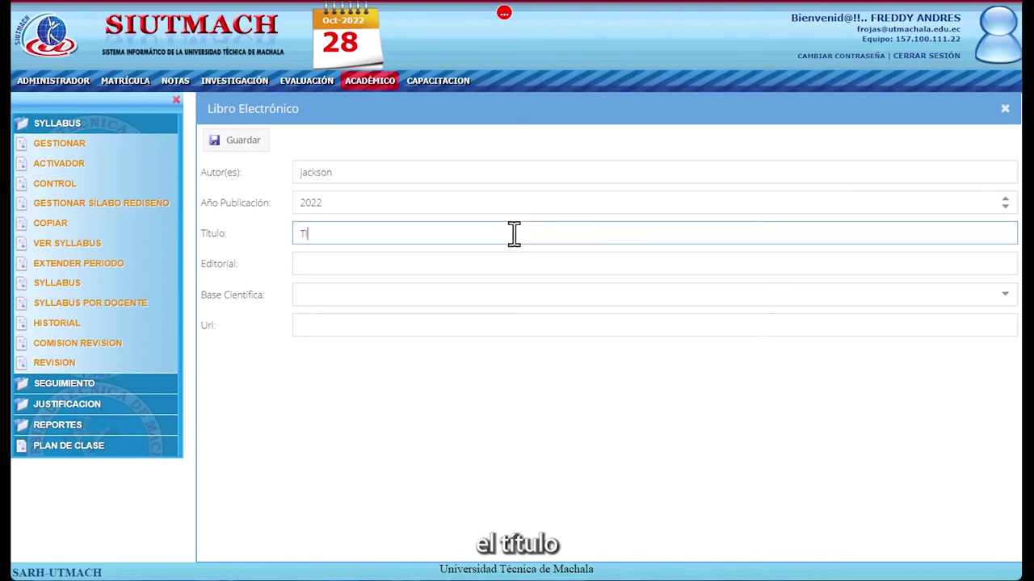
text(TITULO D)
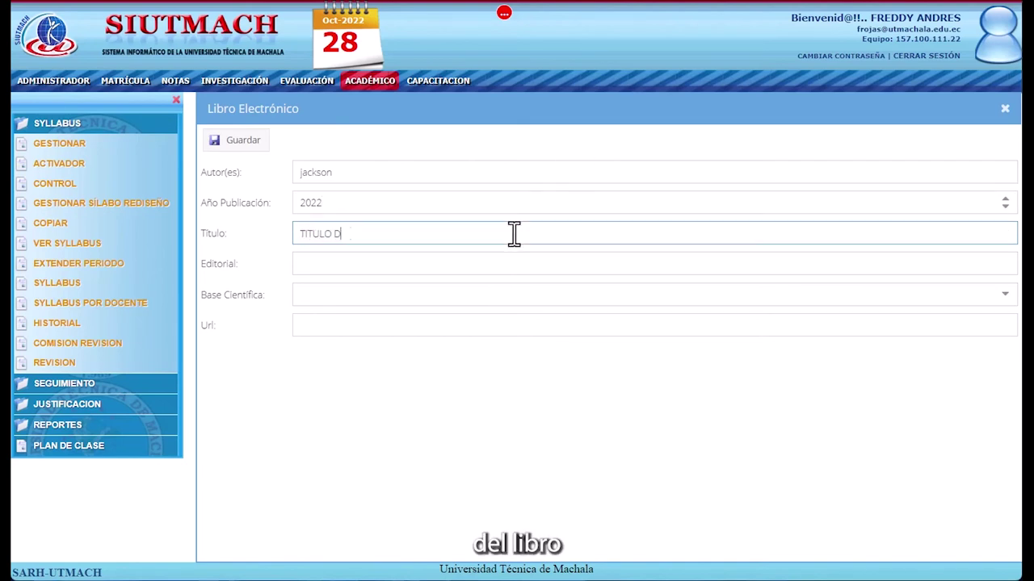
text(EL LIBRO)
key(Tab)
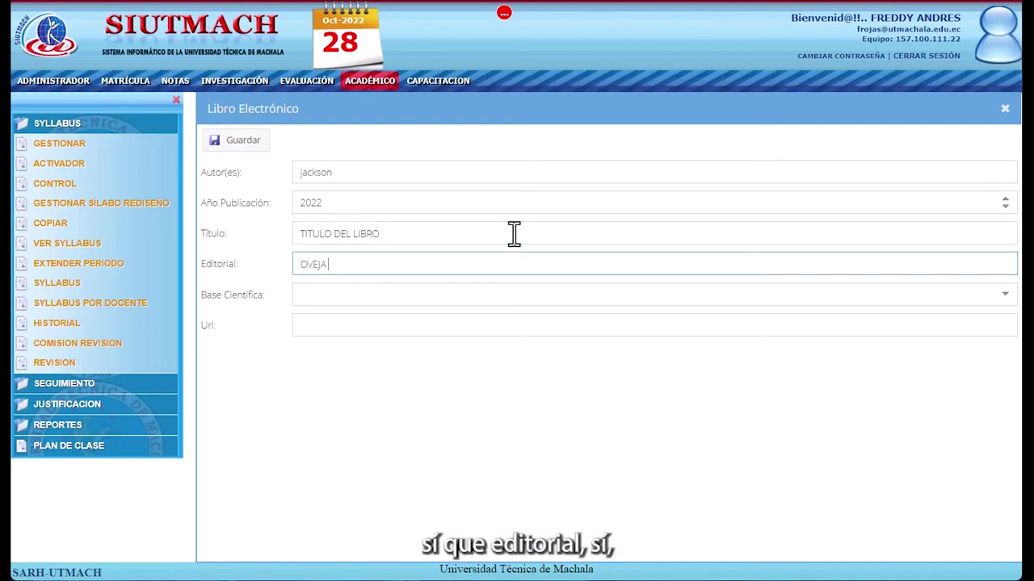
key(Tab)
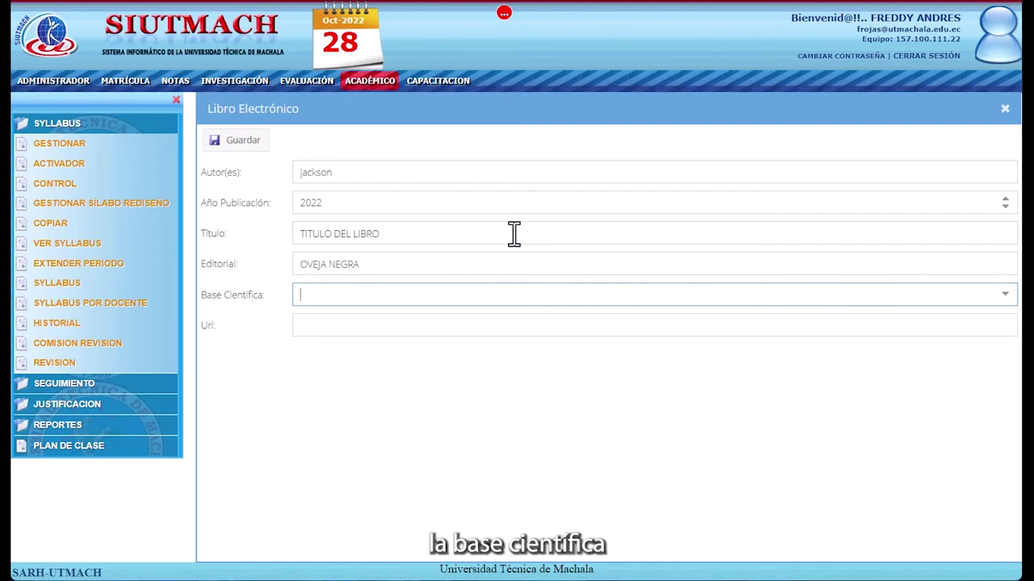
click(1001, 295)
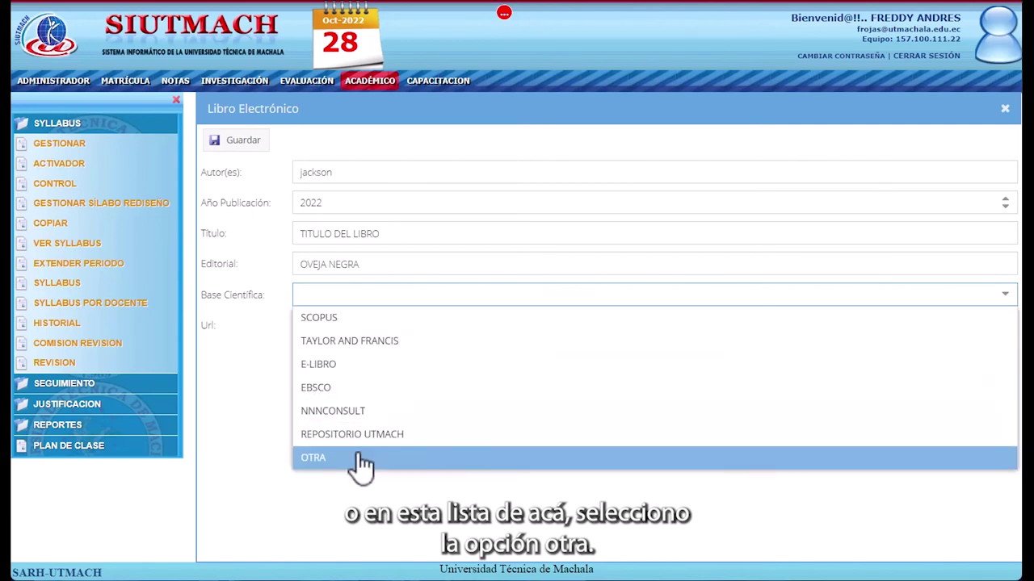
click(333, 368)
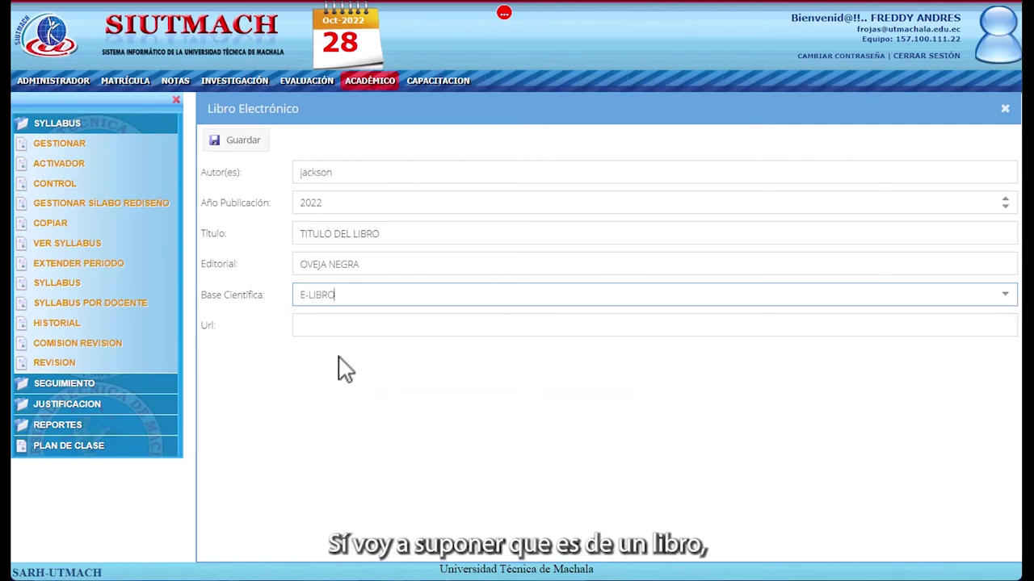
click(338, 327)
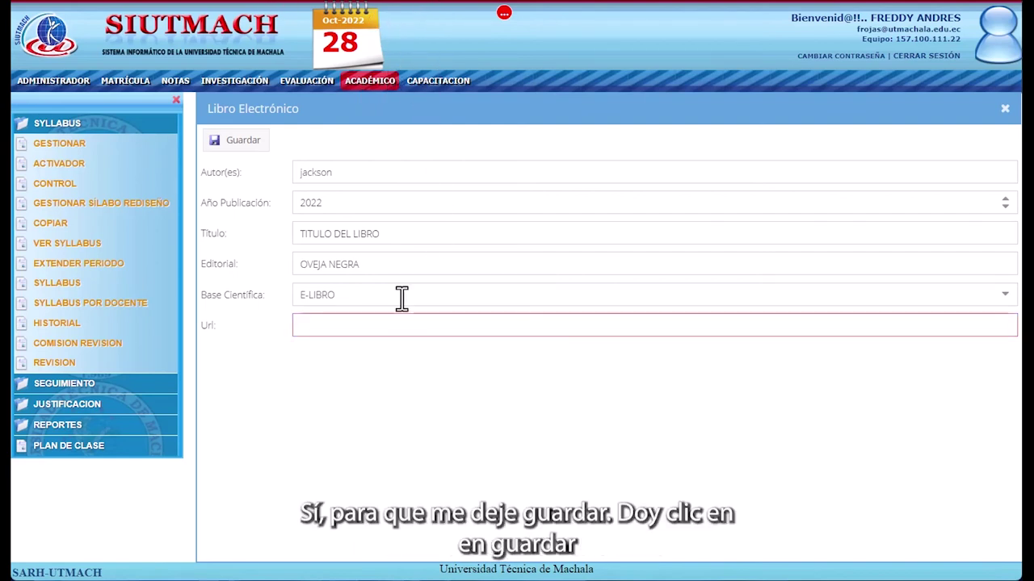
text(https://app.utmachala.edu.ec/siutmach/public)
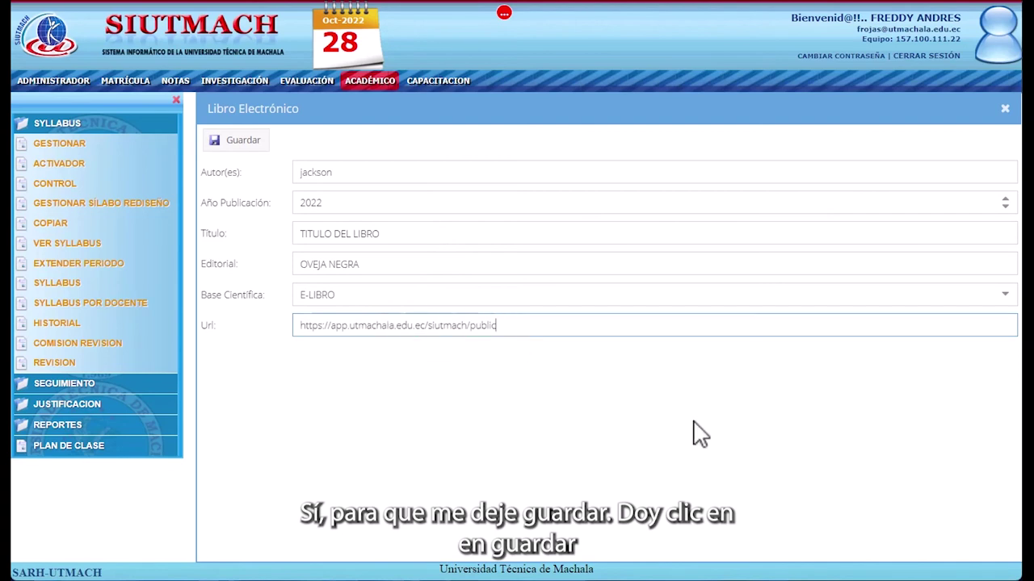
click(230, 142)
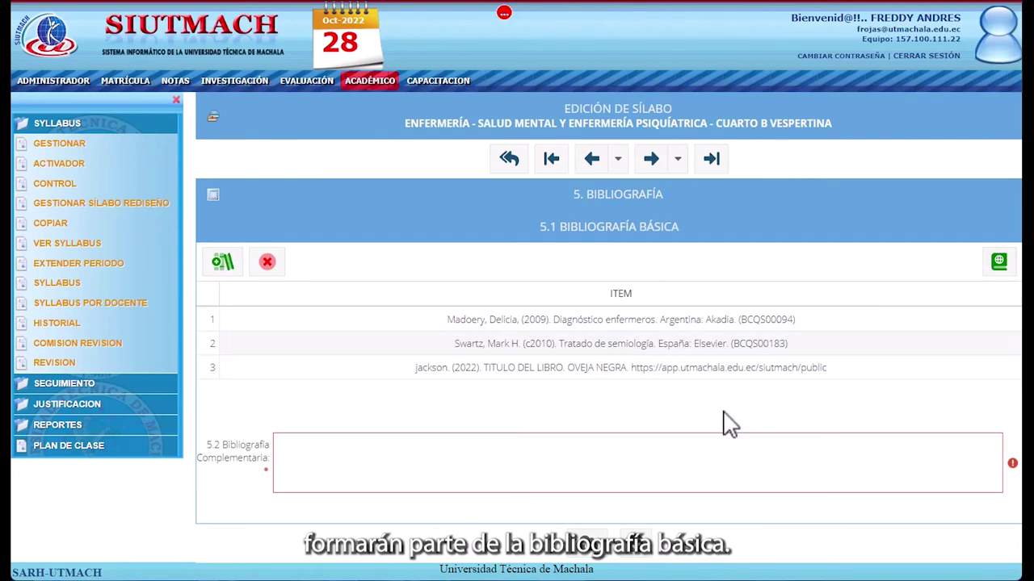
Enter "OTRO LIBRO" as the complementary bibliography and save the bibliography section.
click(633, 464)
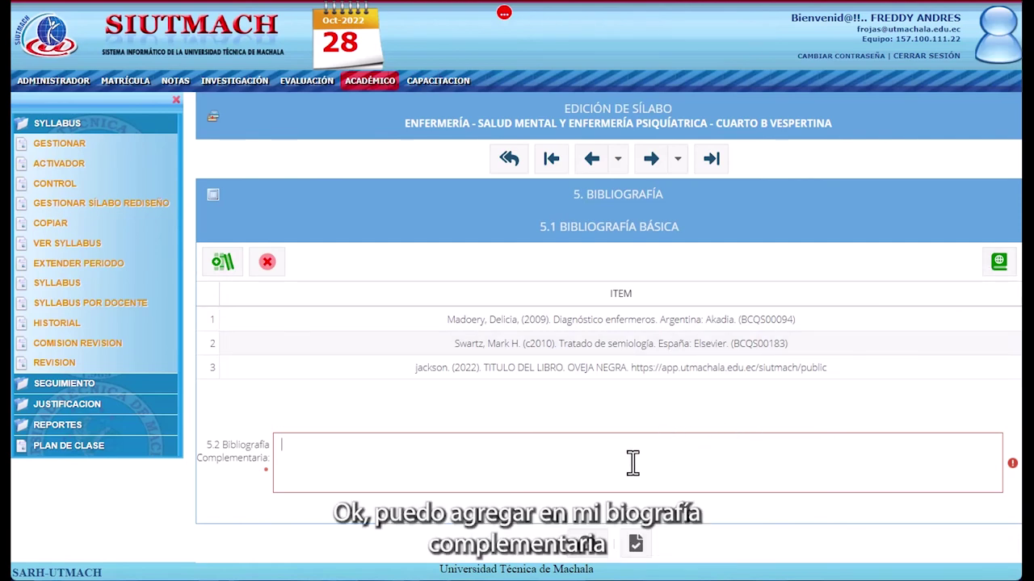
text(OTRO LIB)
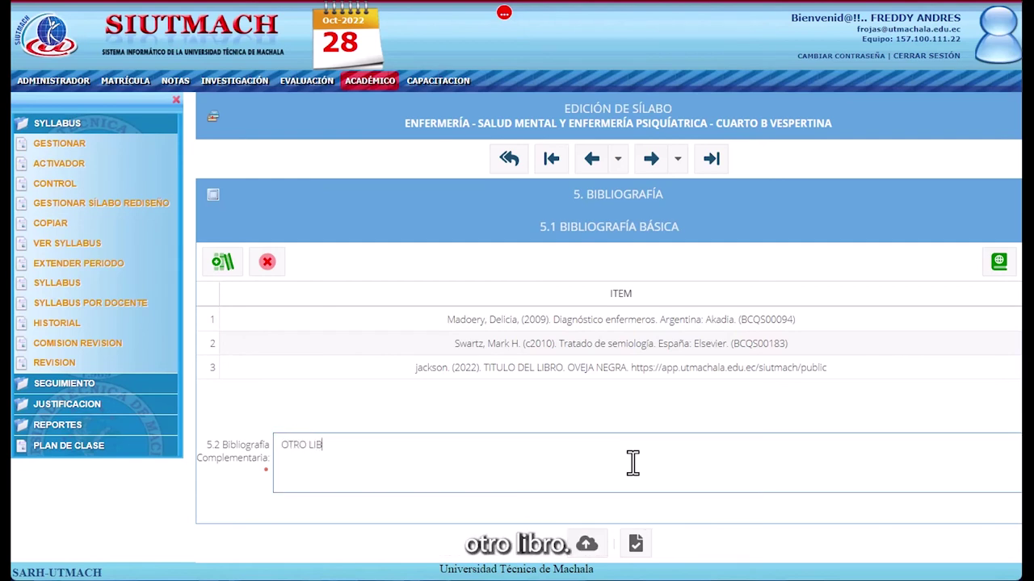
text(RO)
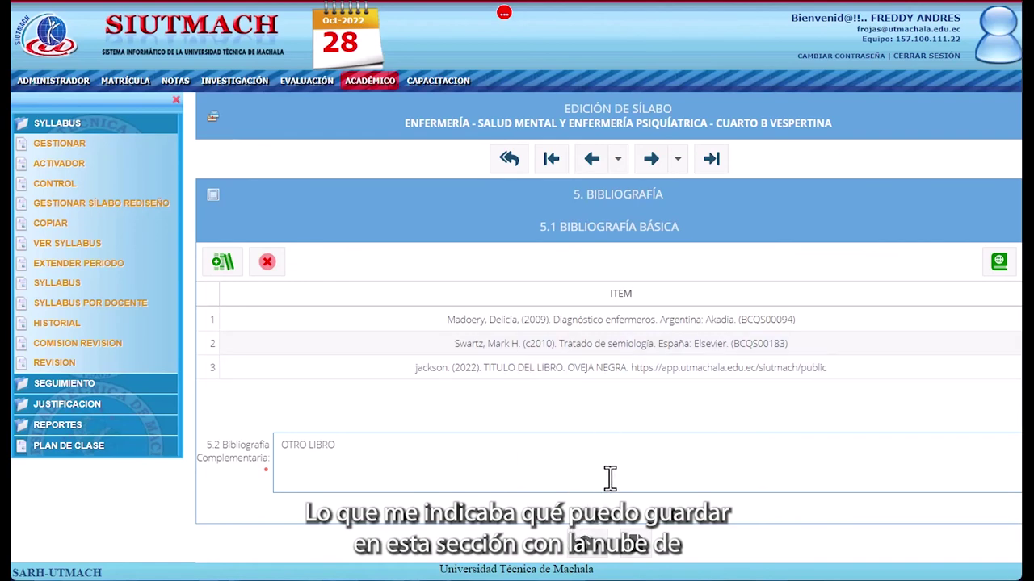
click(581, 550)
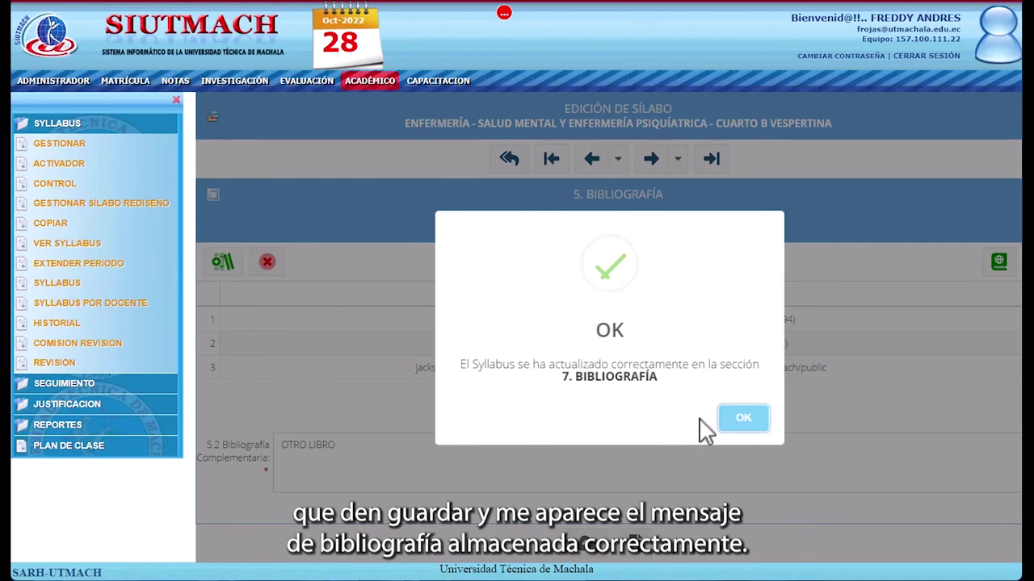
click(734, 424)
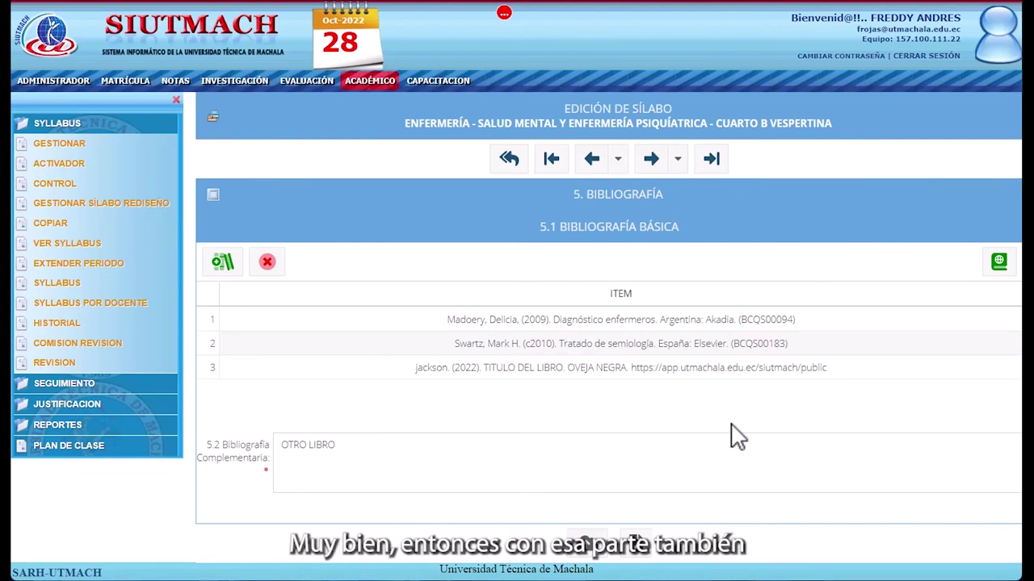
Delete the electronic book "TITULO DEL LIBRO" from the basic bibliography.
click(733, 370)
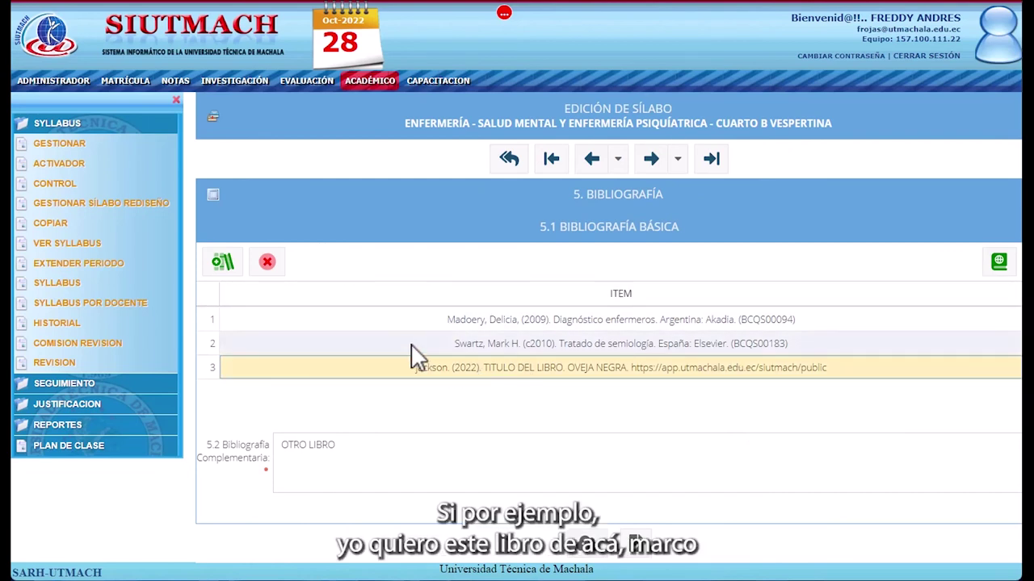
click(273, 272)
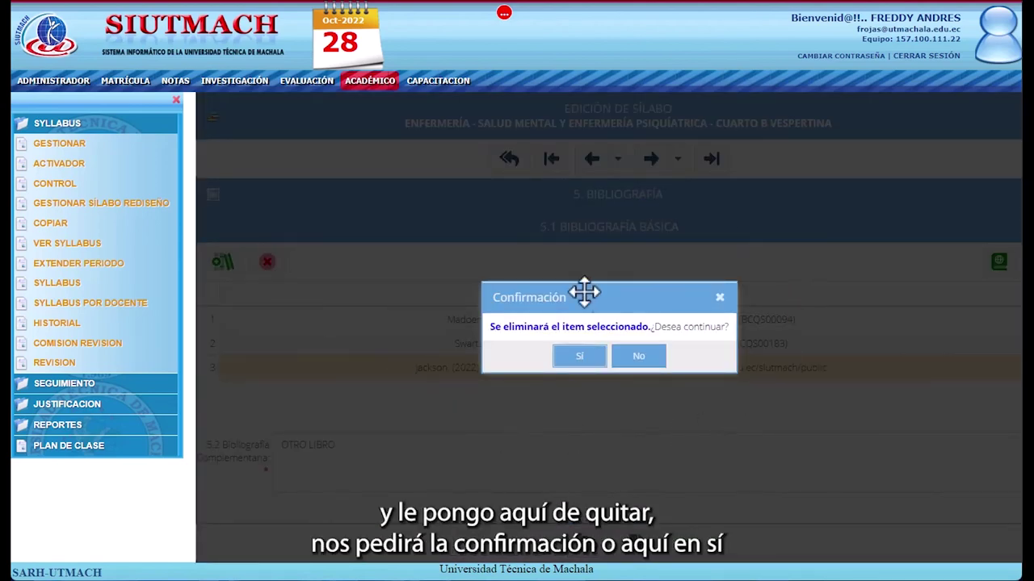
click(575, 360)
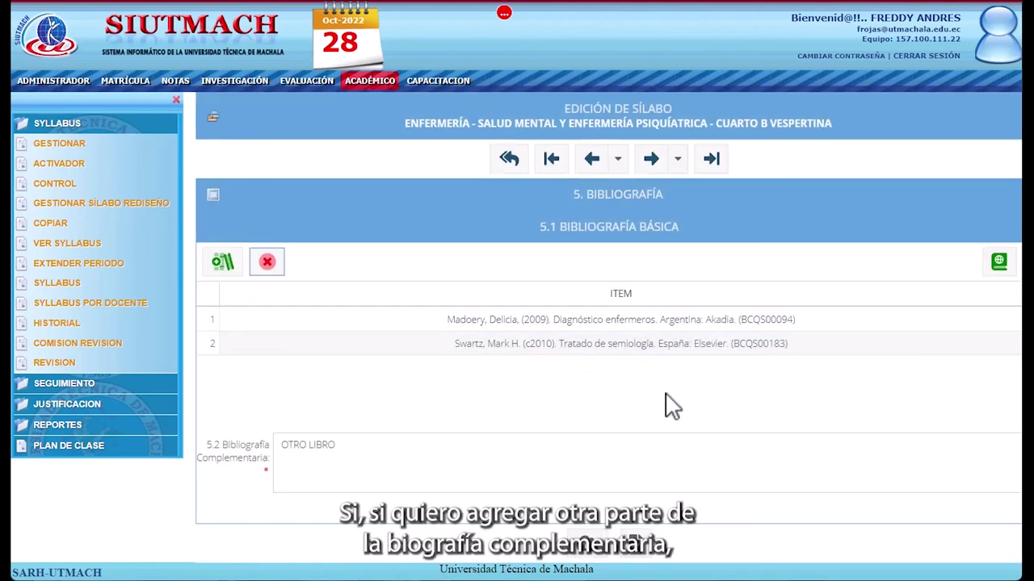
Add "UN LIBRO MAS" as a second line of the complementary bibliography and save the section.
click(471, 469)
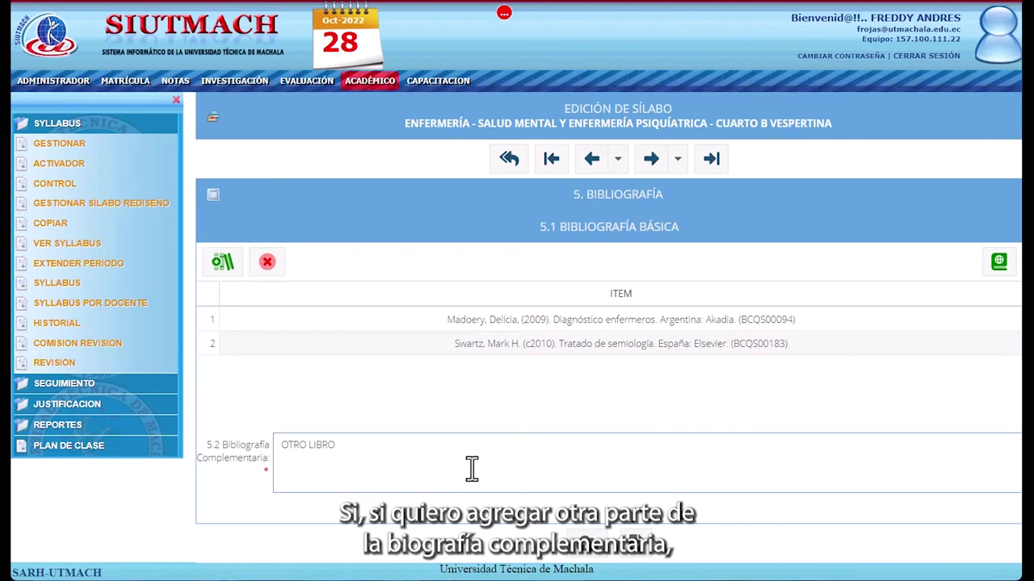
key(Return)
text(UN L)
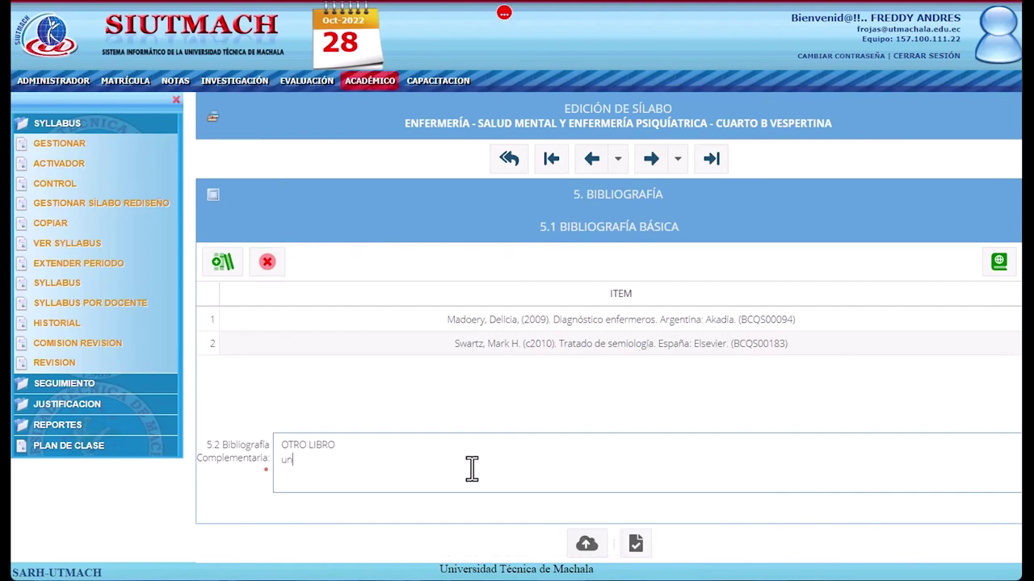
text(IBRO MAS)
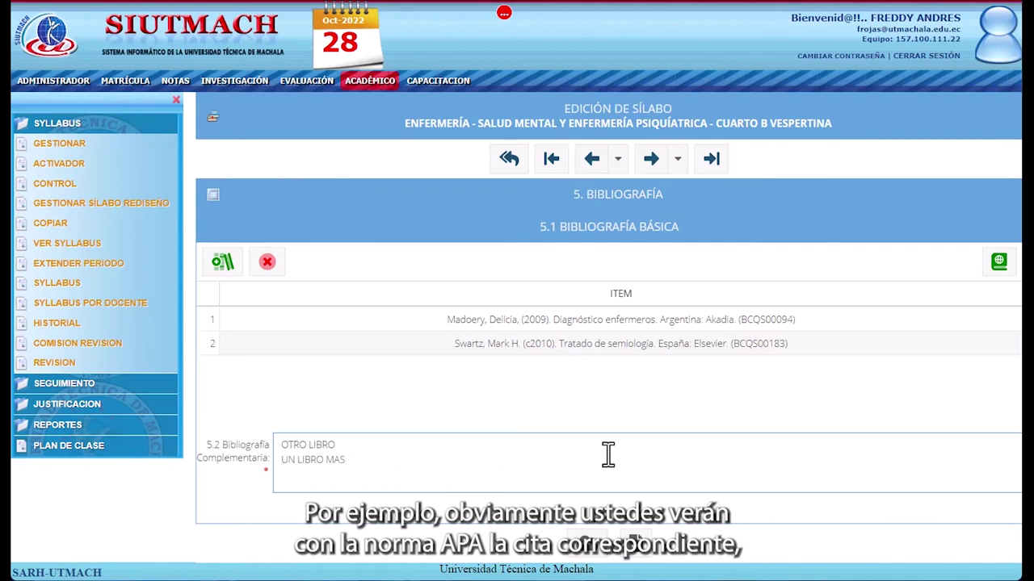
click(598, 545)
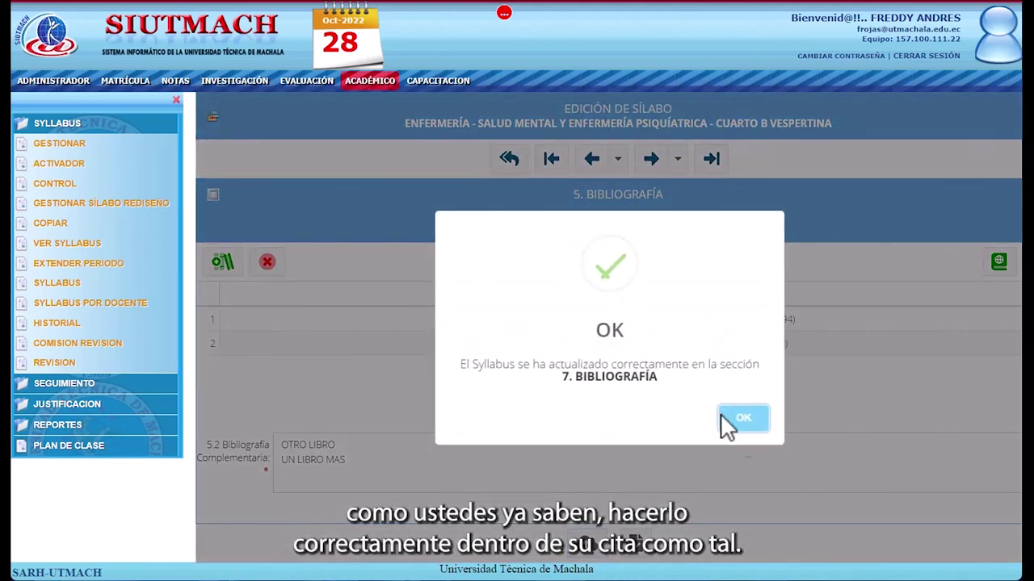
Look through the syllabus sections from the teacher data back to the general data, and return to the bibliography.
click(725, 415)
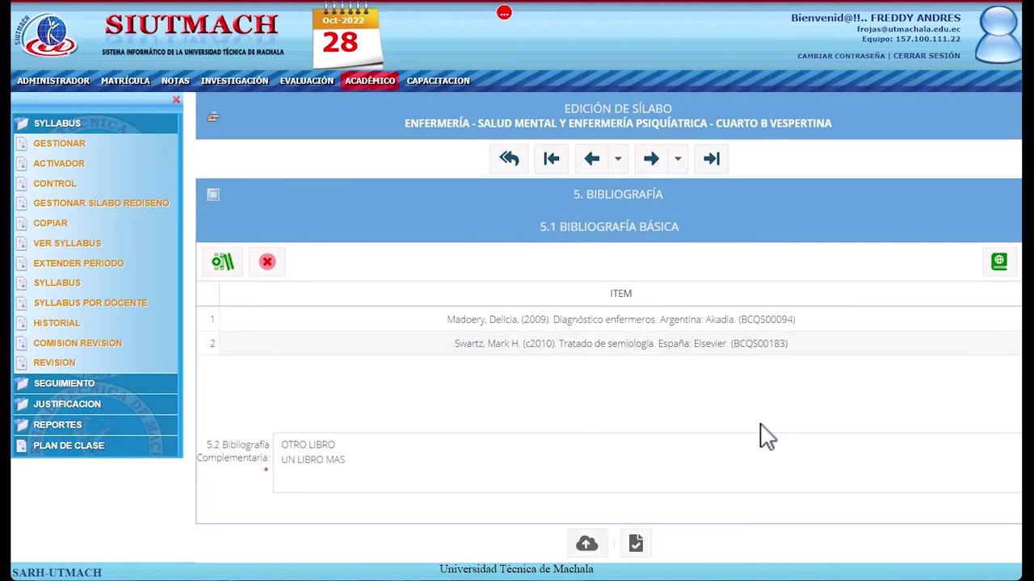
click(651, 159)
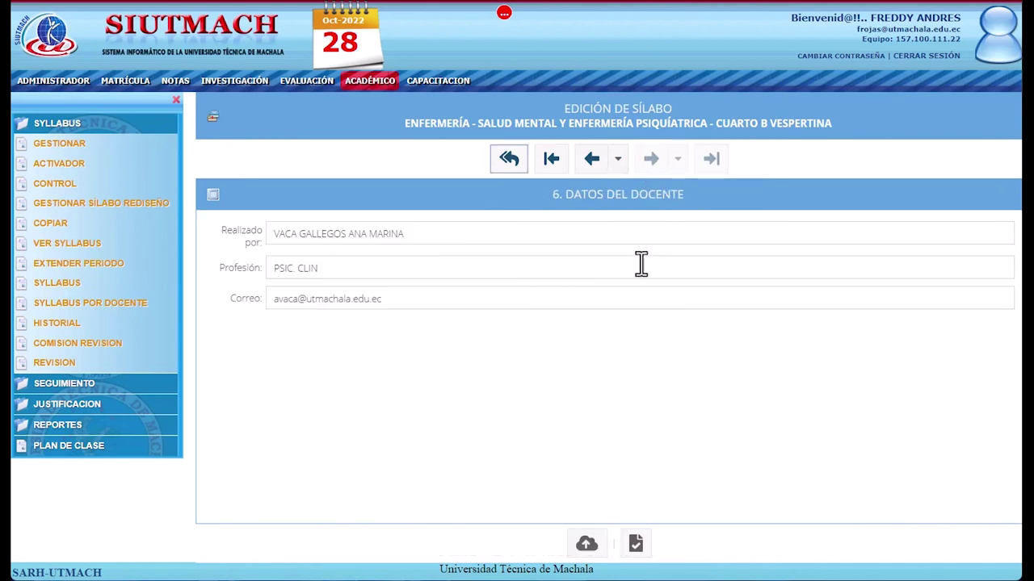
click(602, 162)
click(601, 161)
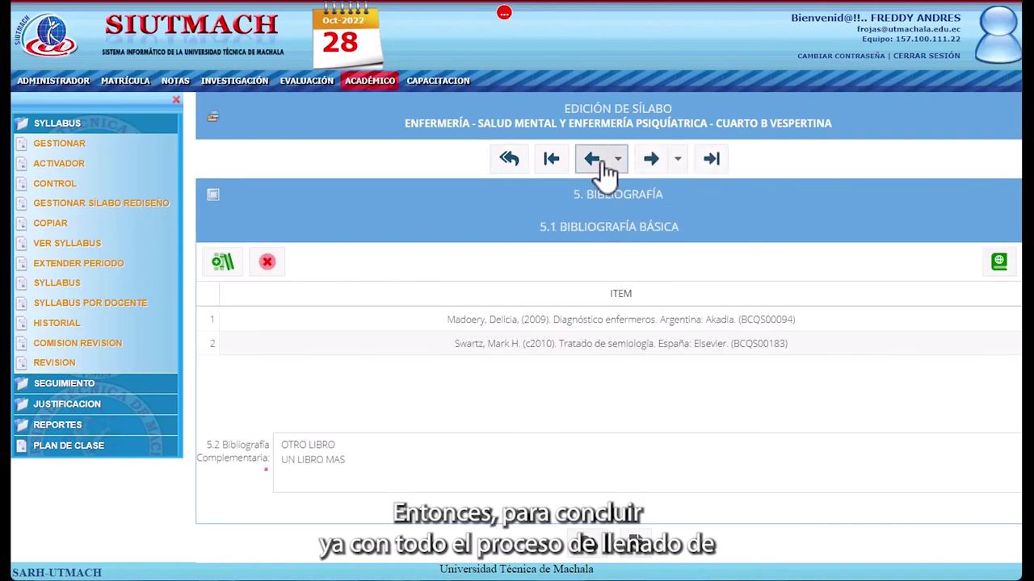
click(602, 161)
click(601, 162)
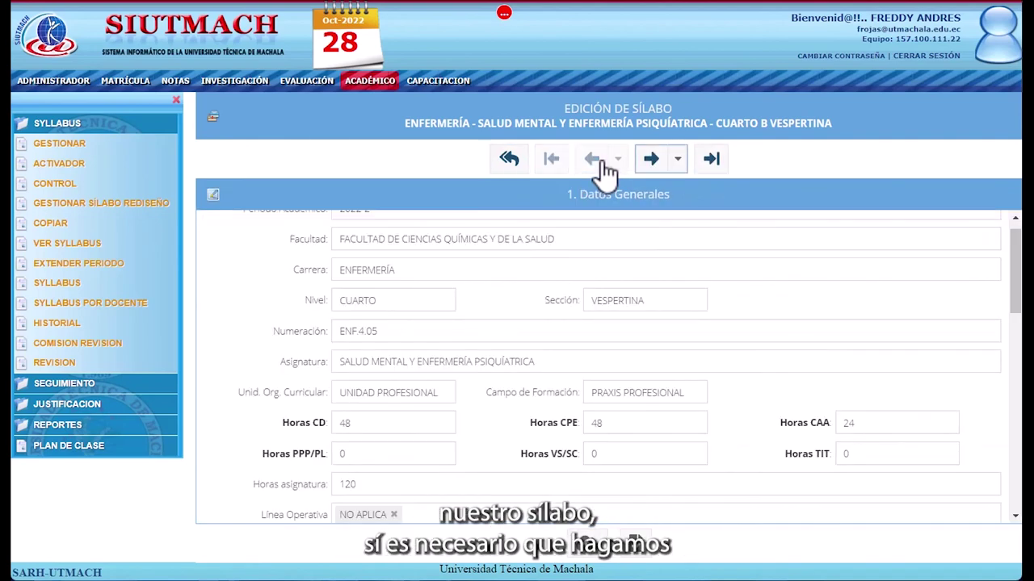
click(651, 164)
click(650, 167)
click(650, 168)
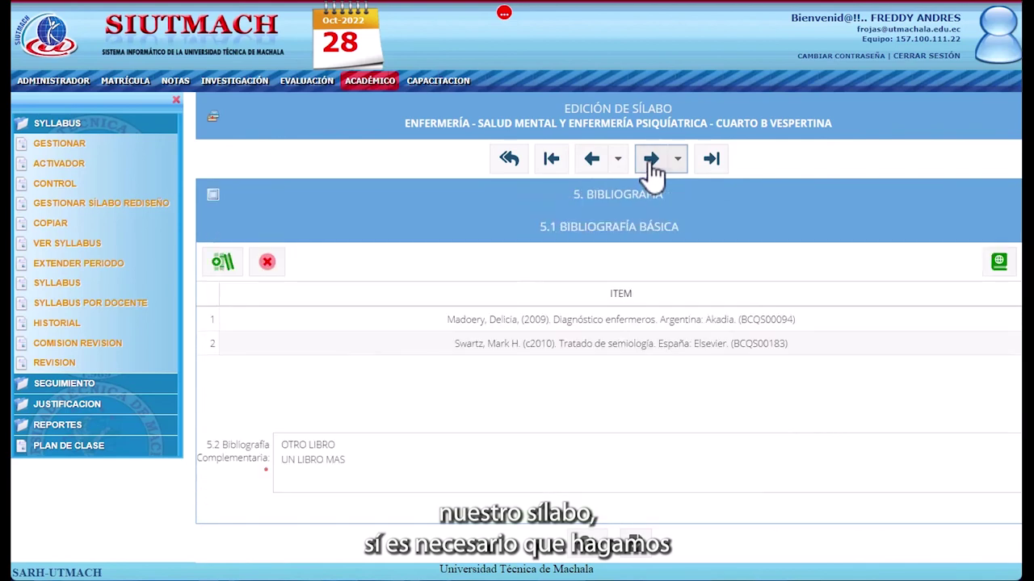
Try to finalize the CUARTO B VESPERTINA syllabus and examine the review of its hours distribution by unit and topic.
click(638, 554)
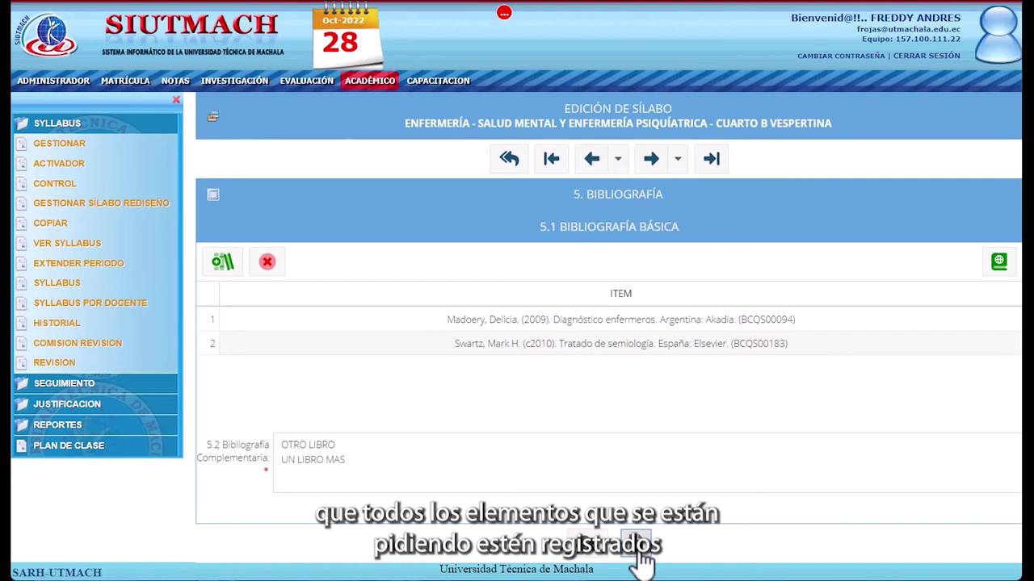
click(635, 549)
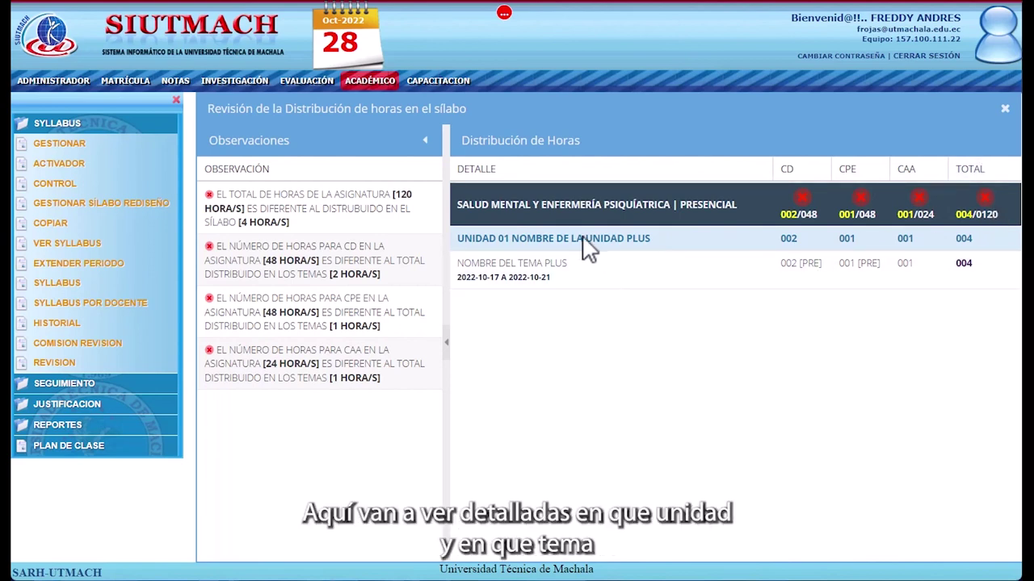
click(681, 240)
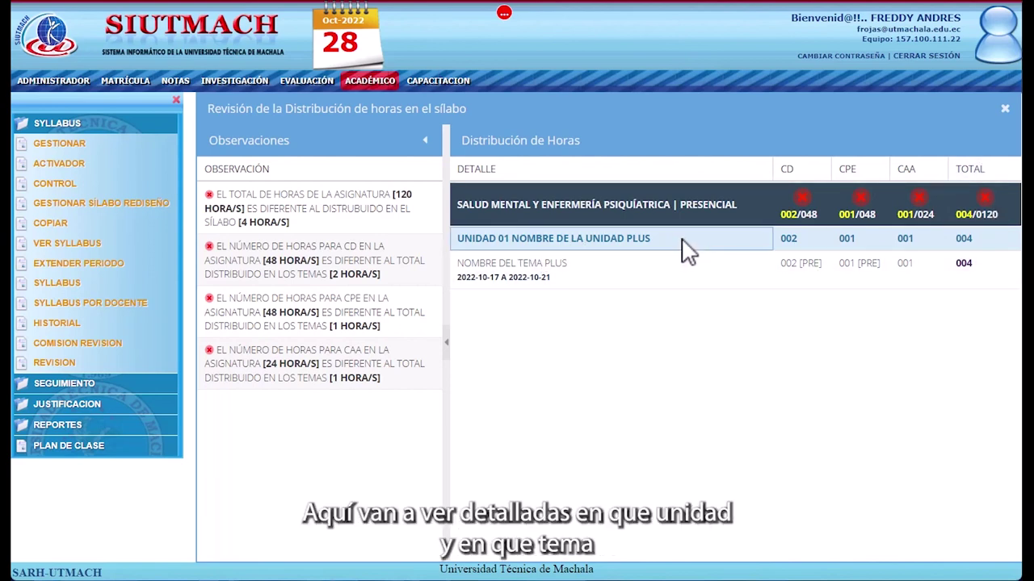
click(653, 276)
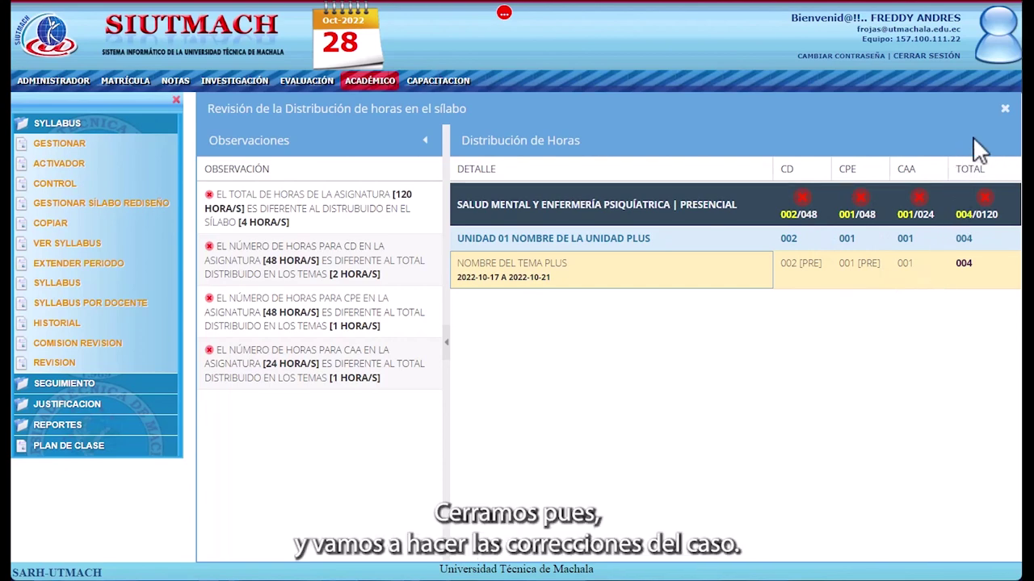
click(1005, 111)
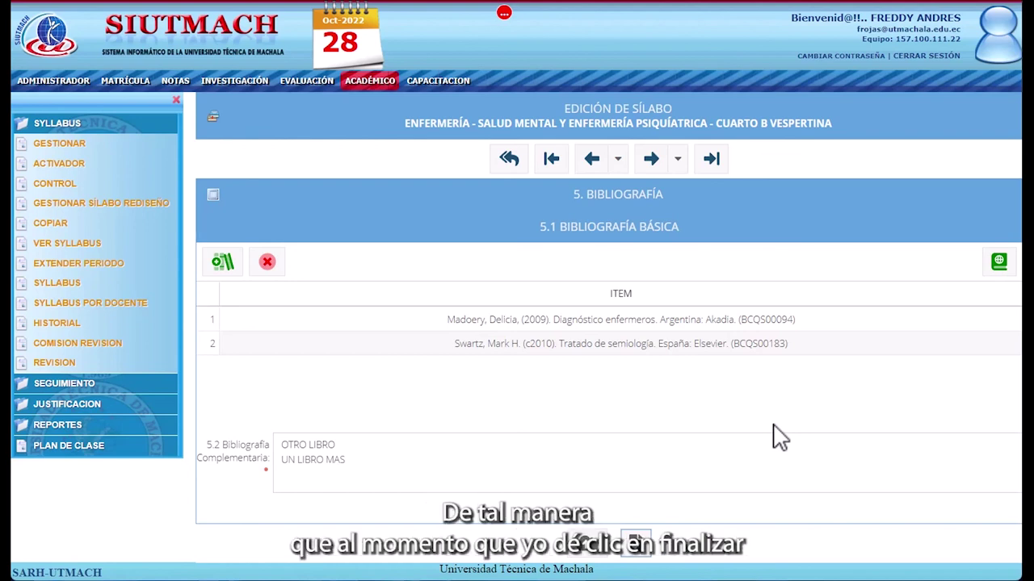
click(640, 549)
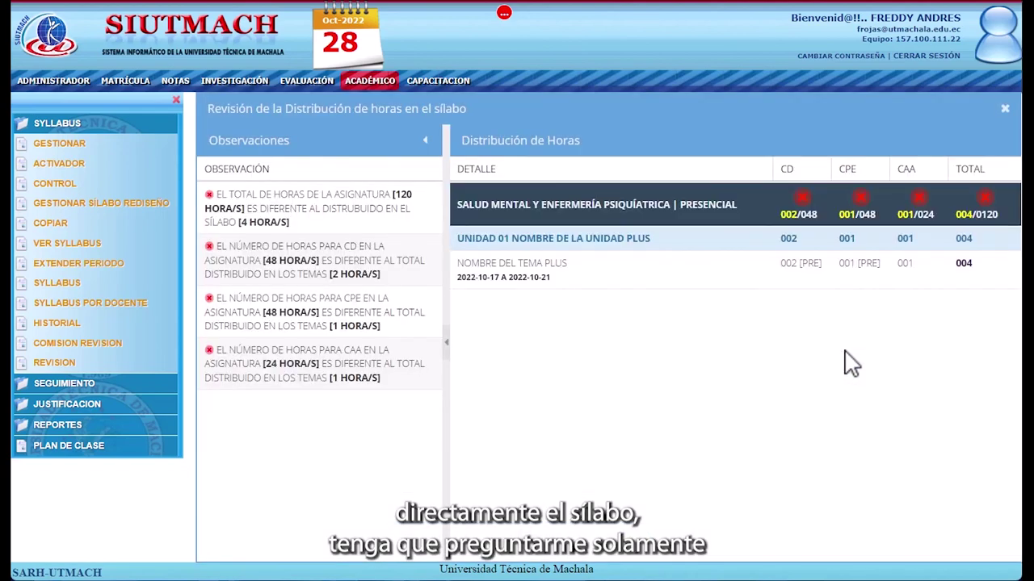
click(1006, 110)
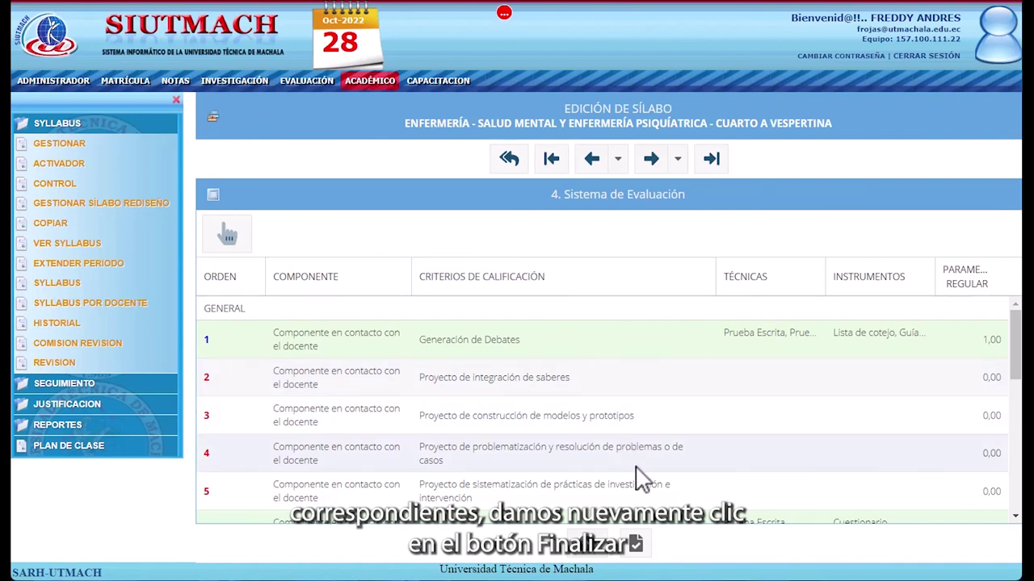
Finalize the CUARTO A VESPERTINA syllabus of SALUD MENTAL Y ENFERMERÍA PSIQUÍATRICA.
click(634, 546)
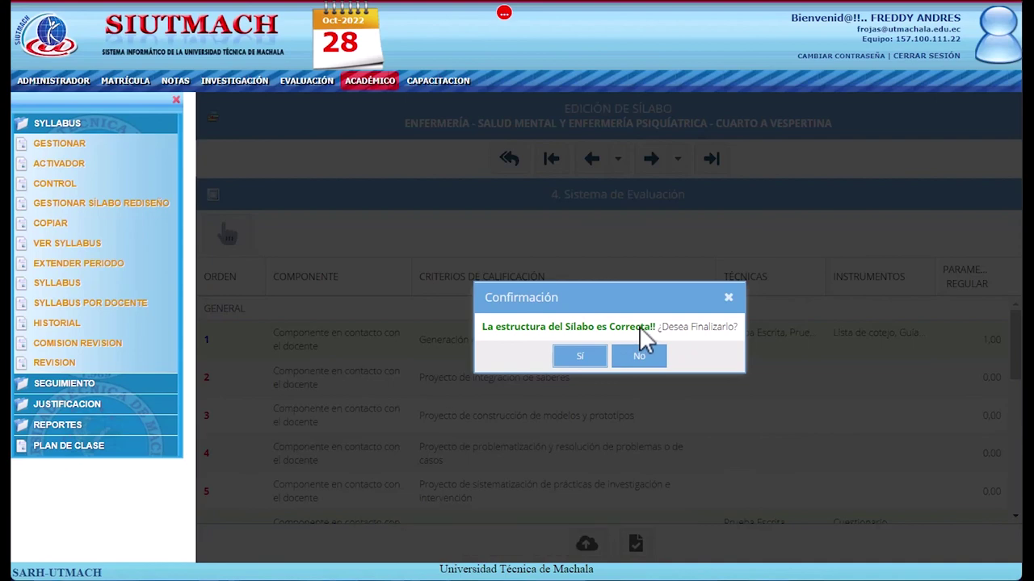
click(581, 356)
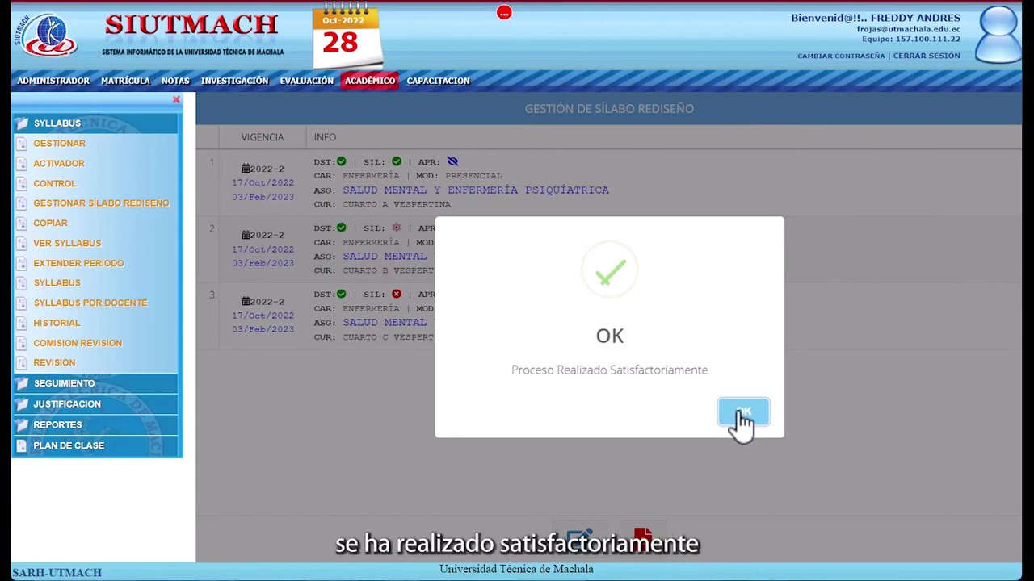
click(739, 415)
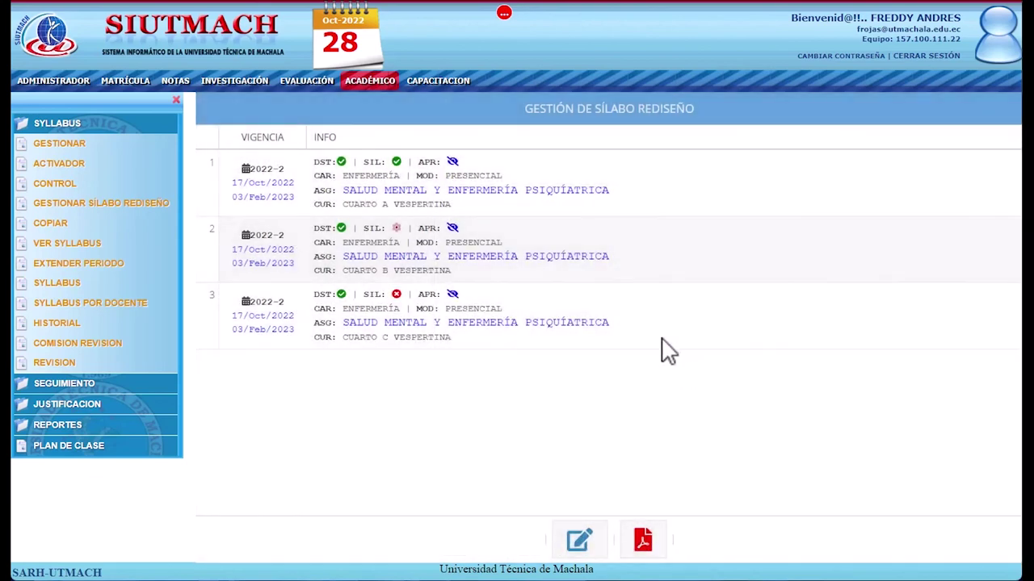